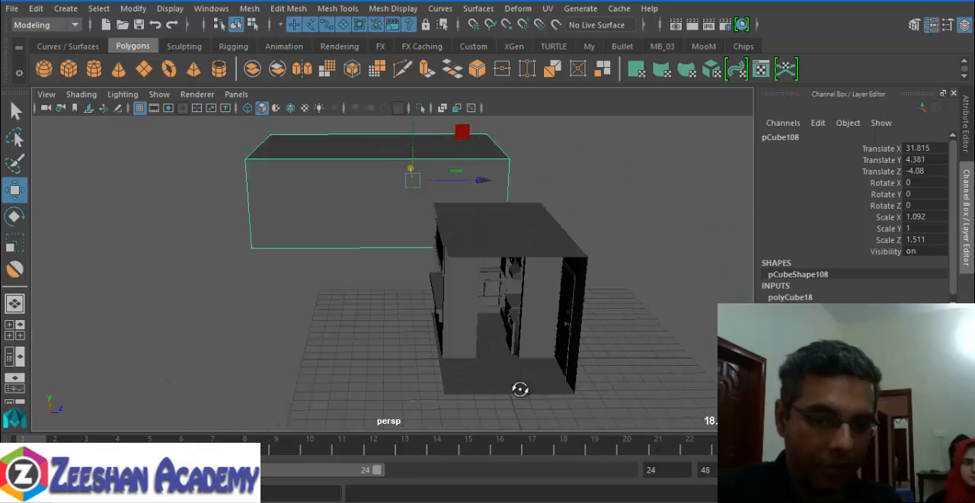
- Undo the last moves of the large cube to put it back around the kitchen
alt+right_drag(601, 394, 516, 381)
alt+drag(516, 381, 204, 238)
key(ctrl+z)
key(ctrl+z)
key(ctrl+z)
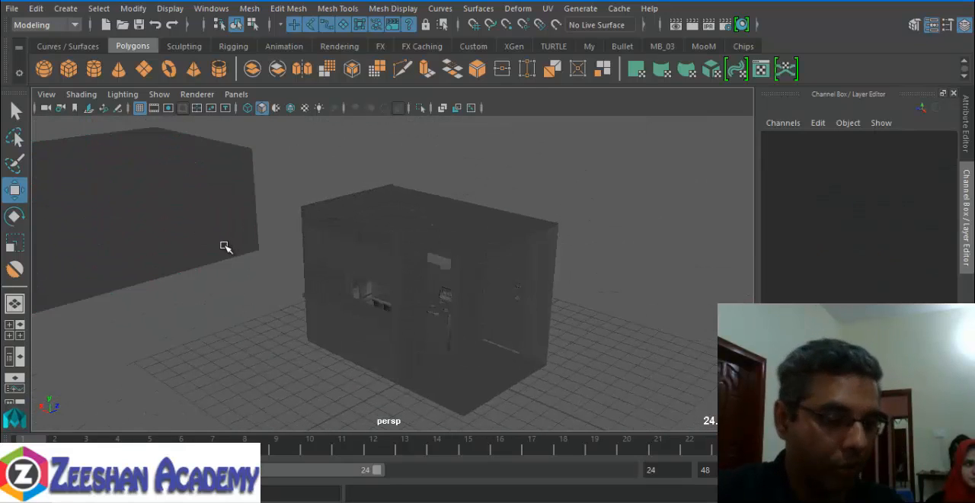
alt+drag(518, 273, 338, 287)
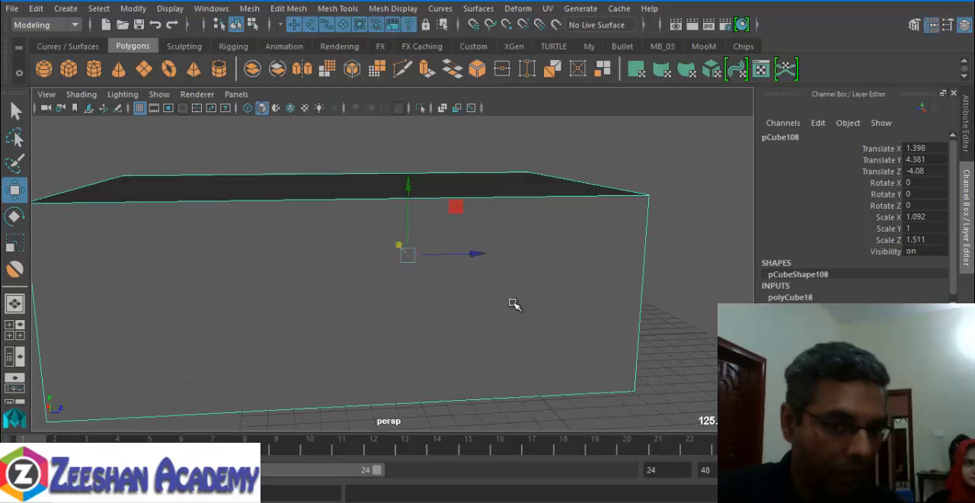
alt+drag(461, 326, 495, 336)
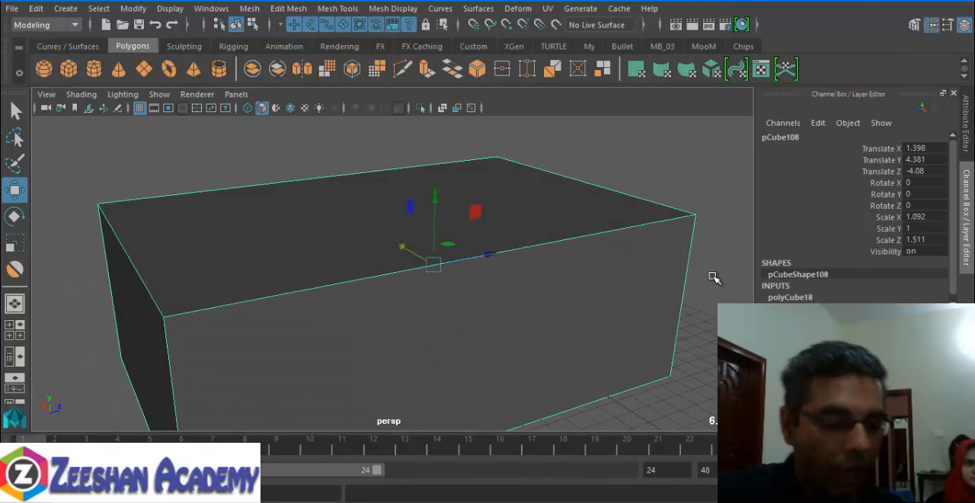
- Change the room cube's Render Stats to one-sided display so its near walls no longer hide the kitchen
key(ctrl+a)
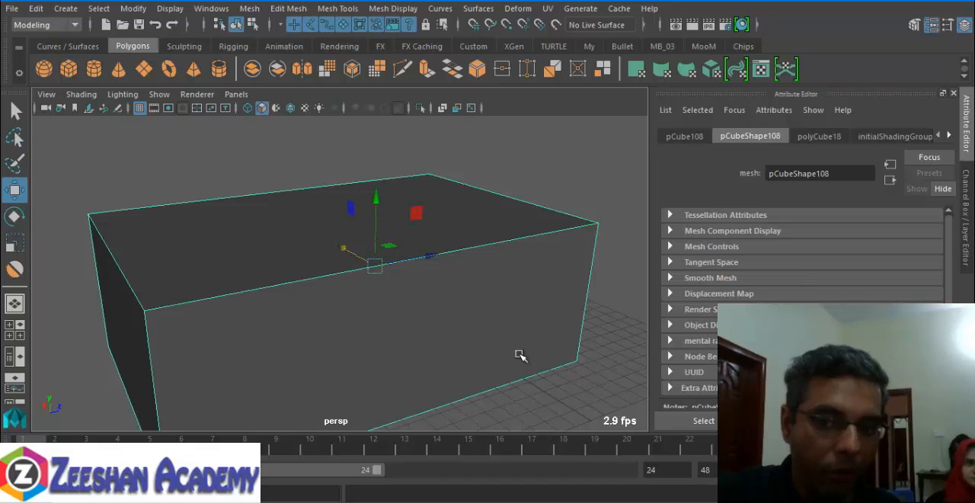
click(820, 135)
scroll(800, 259, down, 1)
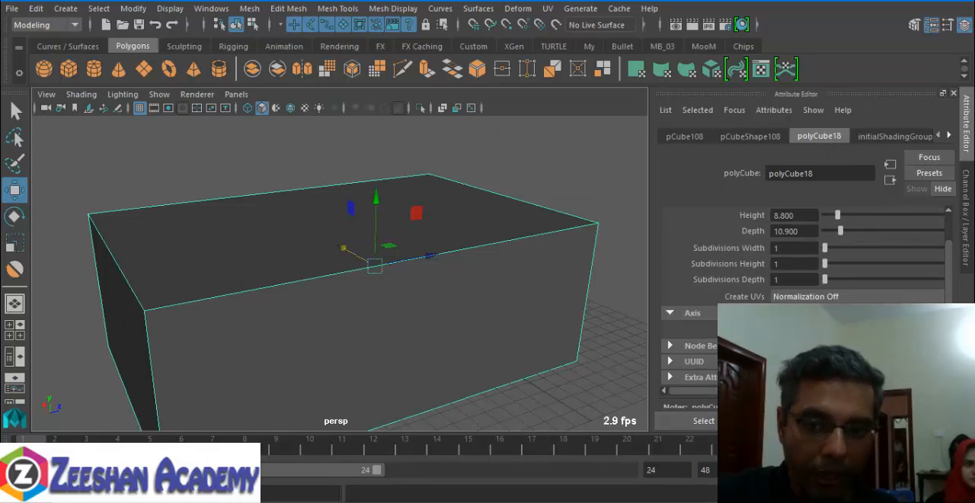
click(754, 136)
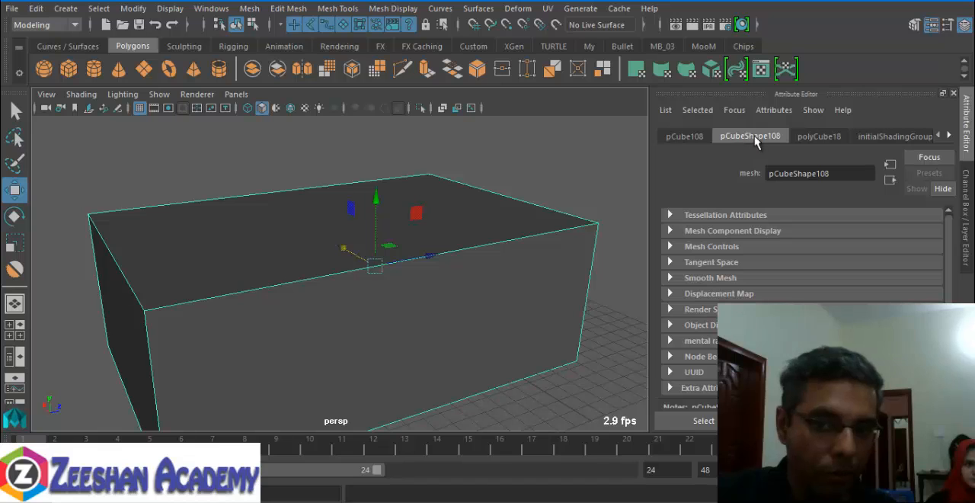
click(704, 310)
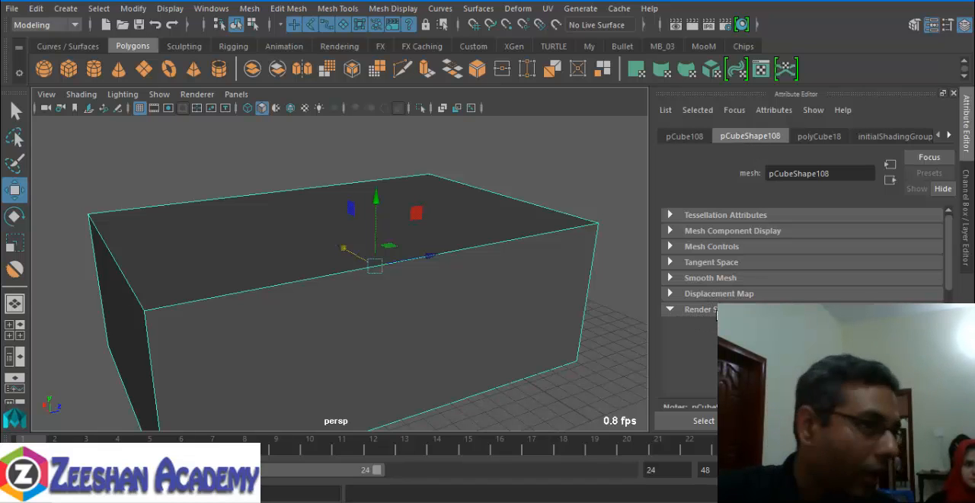
scroll(716, 314, down, 3)
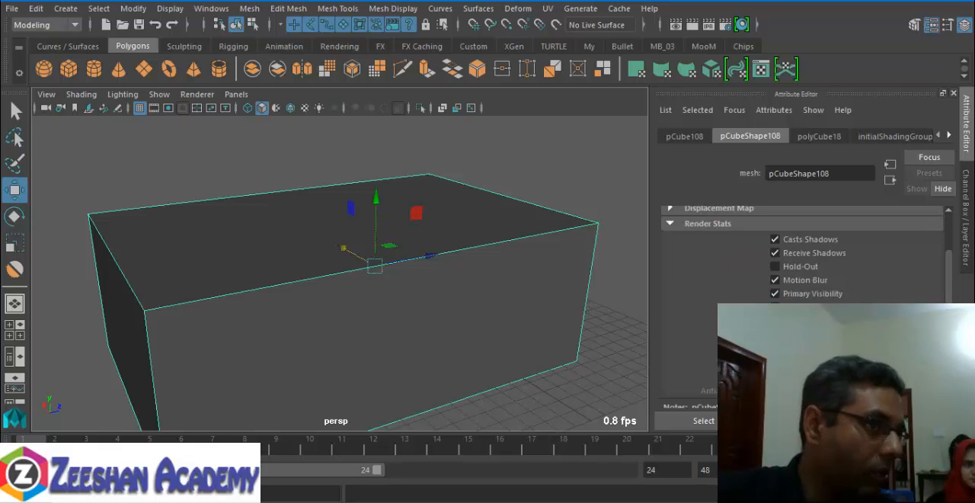
alt+drag(499, 231, 419, 242)
alt+right_drag(419, 243, 585, 320)
alt+drag(326, 251, 261, 225)
alt+middle_drag(262, 225, 399, 303)
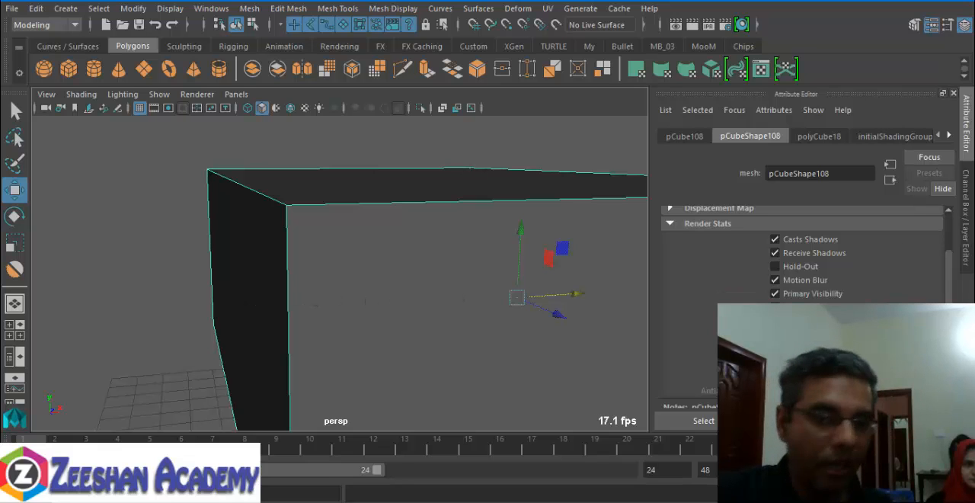
alt+drag(118, 269, 305, 328)
alt+right_drag(305, 328, 137, 272)
alt+drag(137, 272, 218, 251)
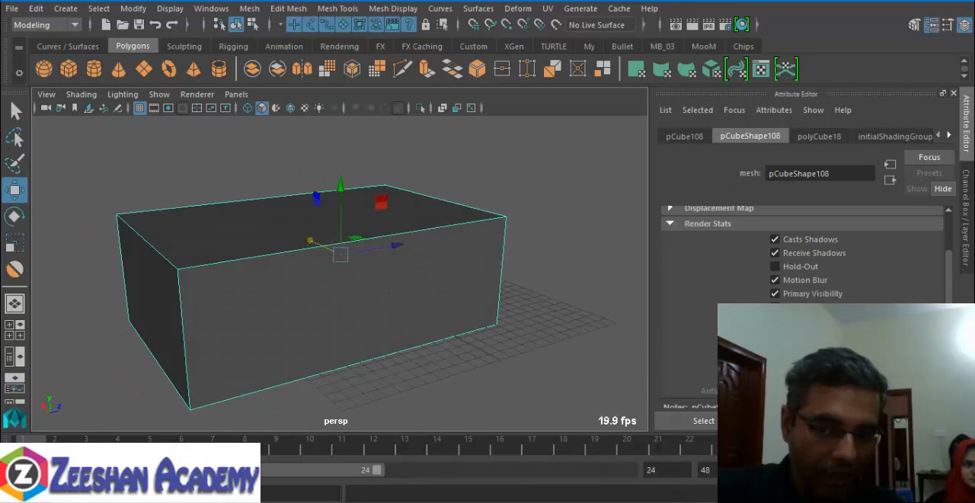
click(775, 362)
- Examine the kitchen interior and the surrounding room walls from several angles
alt+drag(387, 317, 328, 312)
click(495, 232)
alt+drag(515, 244, 387, 305)
alt+right_drag(124, 310, 275, 339)
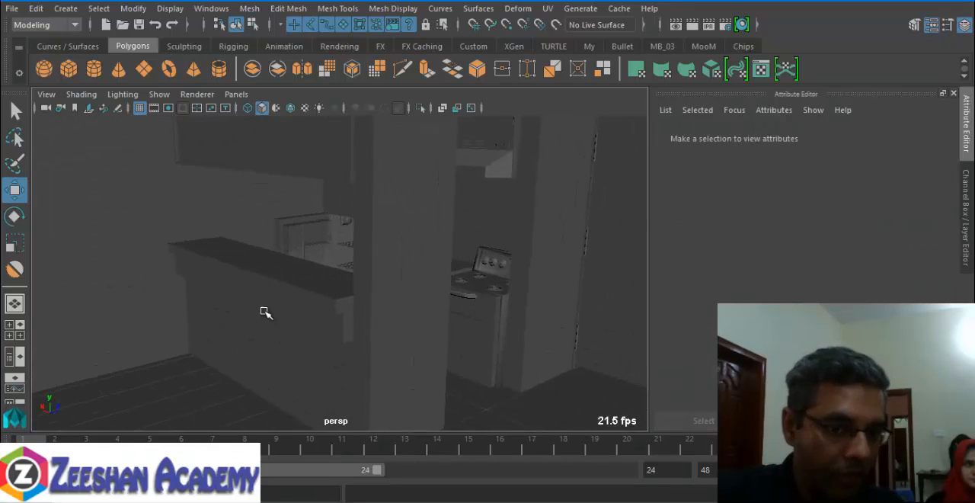
alt+drag(264, 312, 326, 328)
alt+right_drag(432, 307, 138, 307)
alt+right_drag(397, 300, 197, 313)
alt+drag(197, 313, 253, 312)
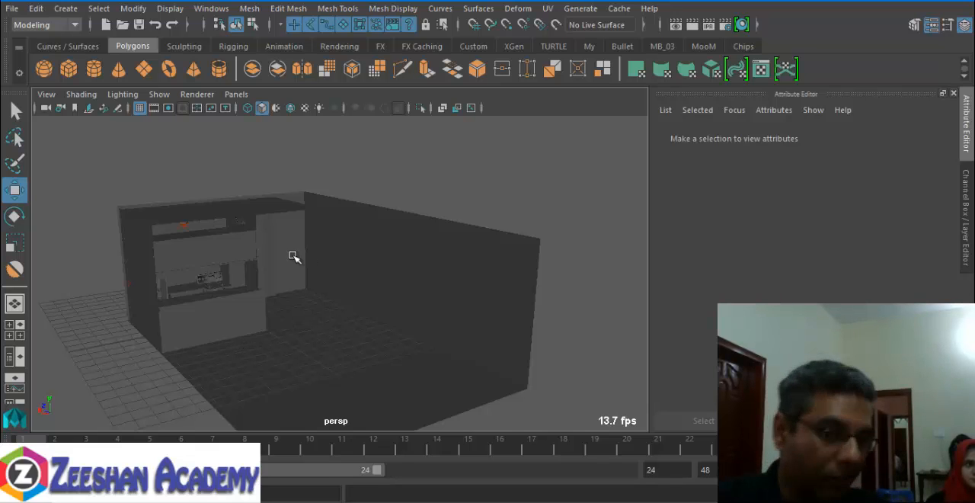
alt+drag(293, 256, 208, 279)
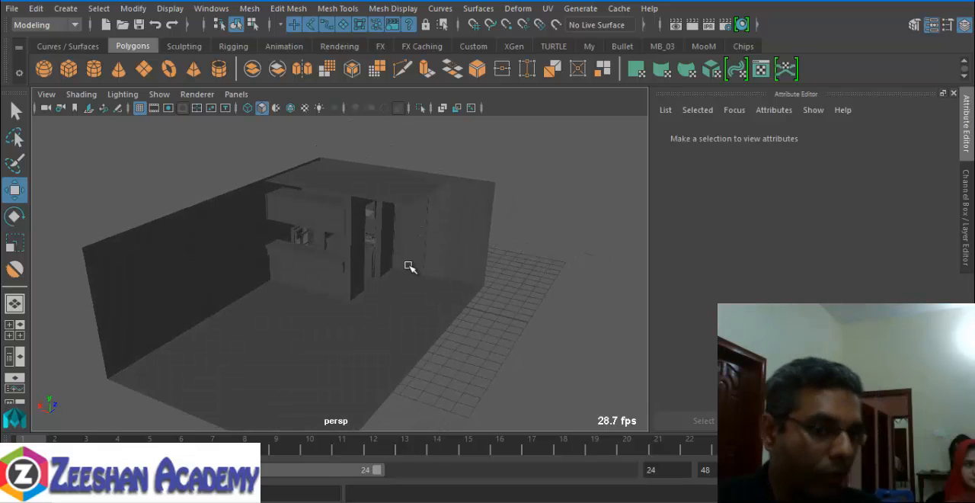
alt+drag(330, 246, 283, 213)
- Select the room cube, render the perspective view with Maya Software, and close the render
click(265, 306)
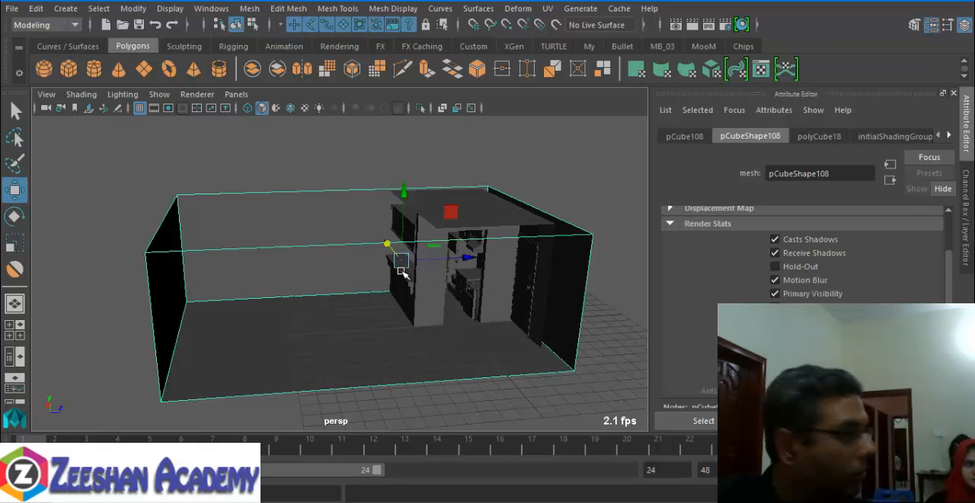
alt+drag(391, 272, 356, 298)
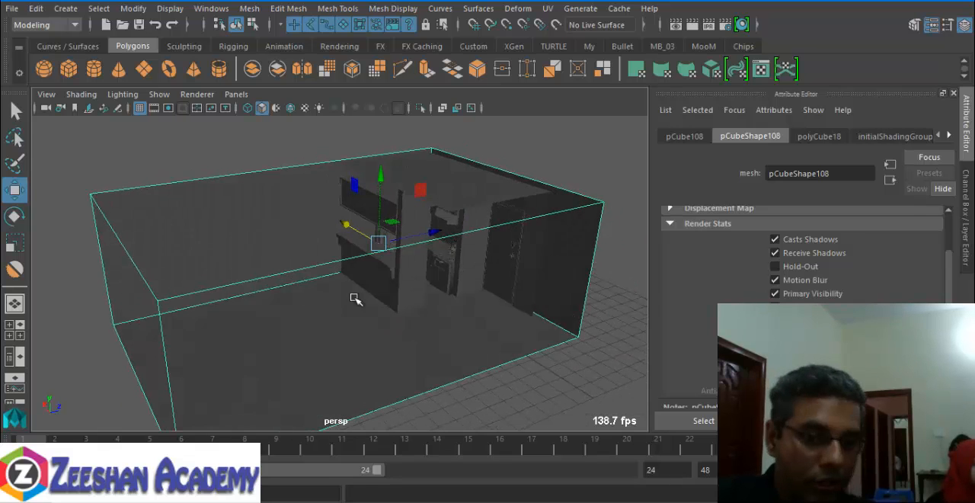
click(693, 24)
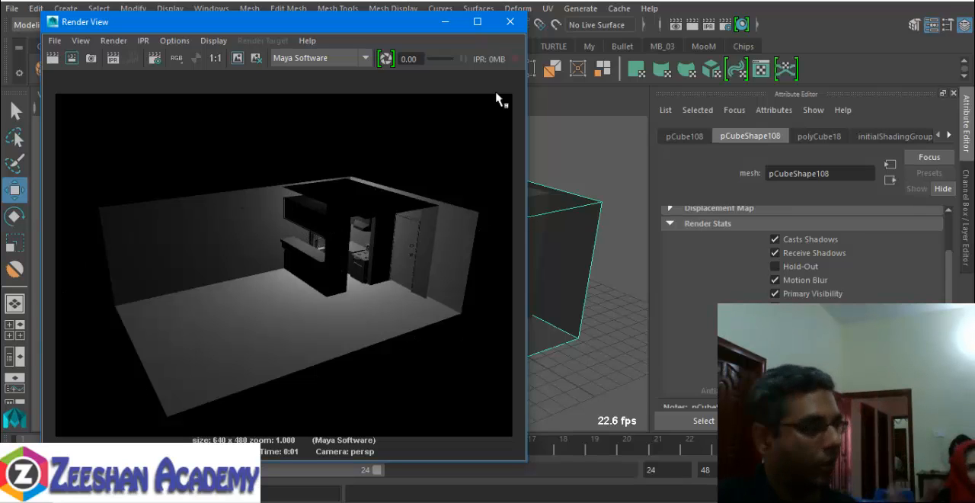
click(510, 21)
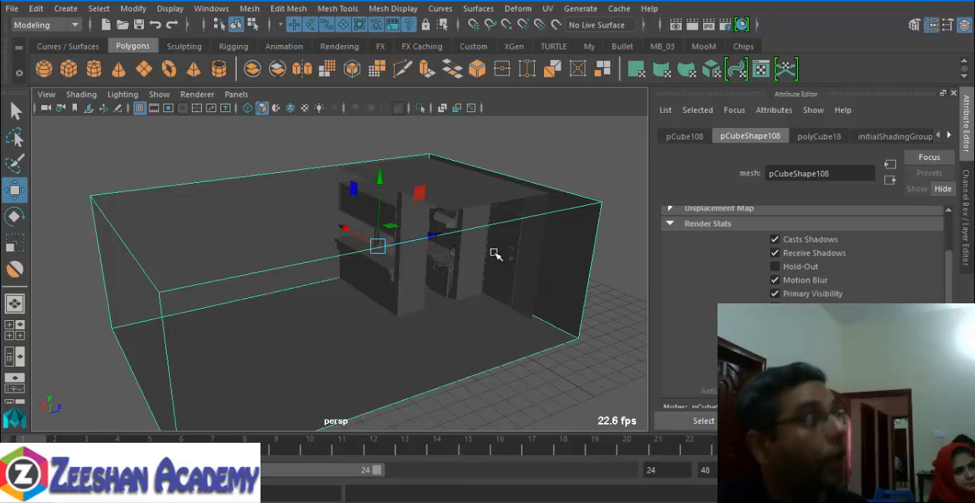
- Turn off Casts Shadows for the room cube, leaving its near walls see-through with one-sided display
click(774, 361)
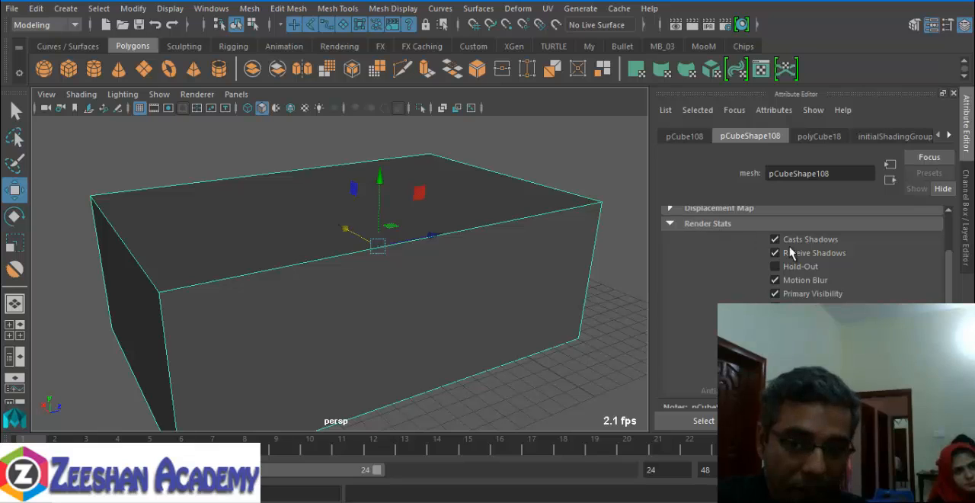
scroll(800, 244, up, 1)
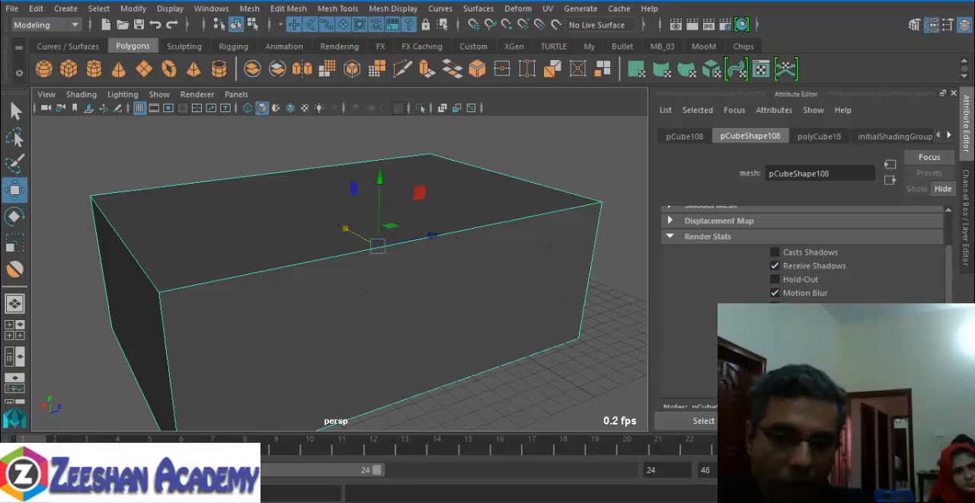
click(775, 374)
mouse_move(398, 340)
alt+mouse_down()
mouse_move(219, 336)
mouse_move(397, 323)
alt+mouse_up()
alt+right_drag(396, 323, 346, 337)
- Put the room cube into a new display layer and hide that layer
key(ctrl+a)
click(947, 341)
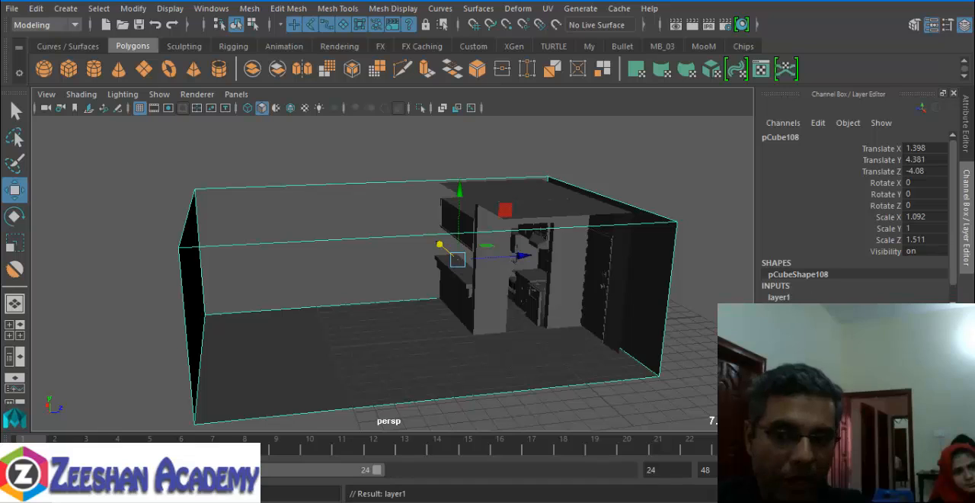
right_click(857, 358)
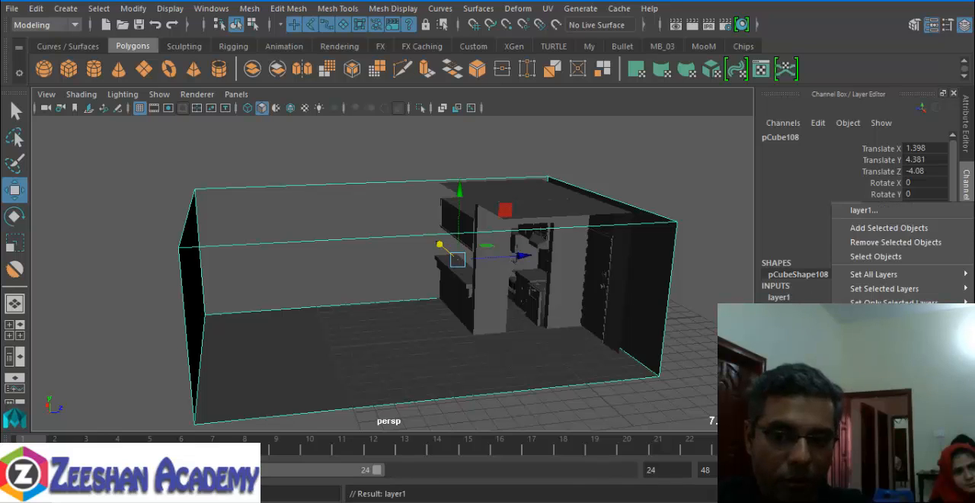
click(874, 227)
click(770, 357)
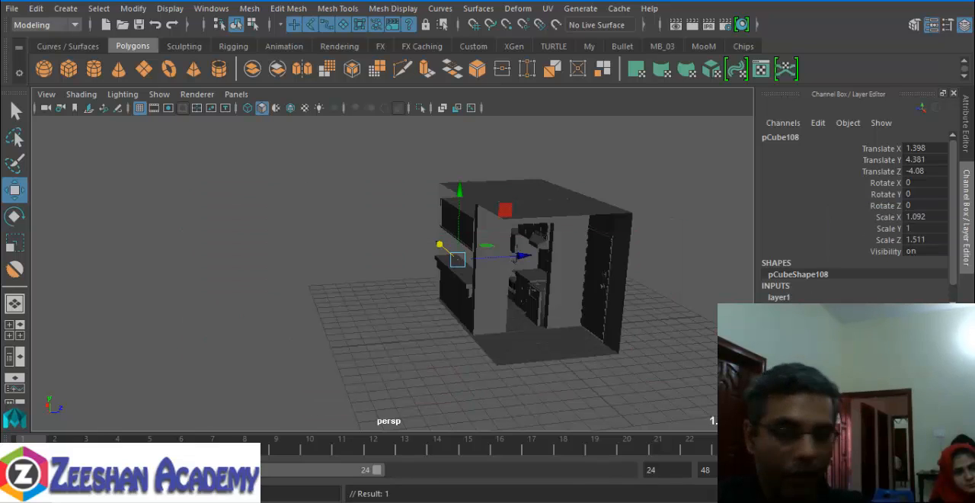
- Rename the room cube's display layer to RoomWals and make it visible
double_click(857, 357)
drag(416, 193, 241, 206)
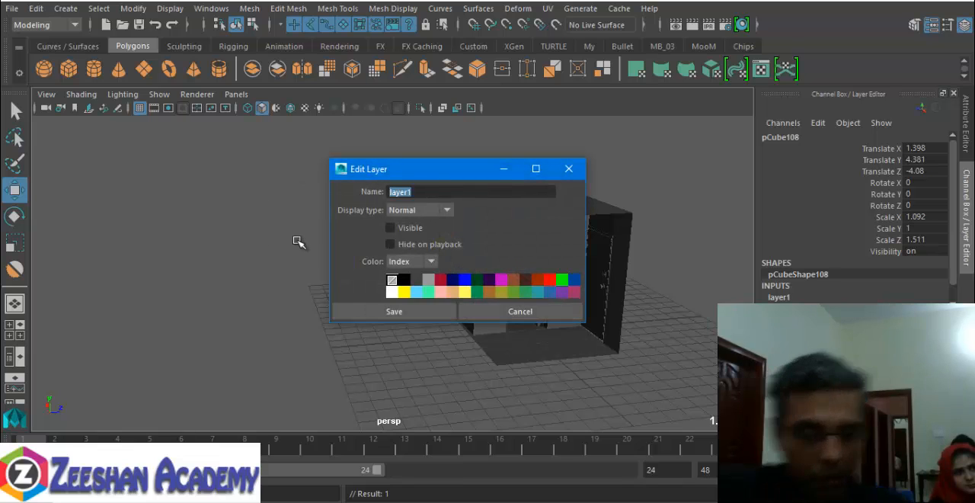
text(RoomWals)
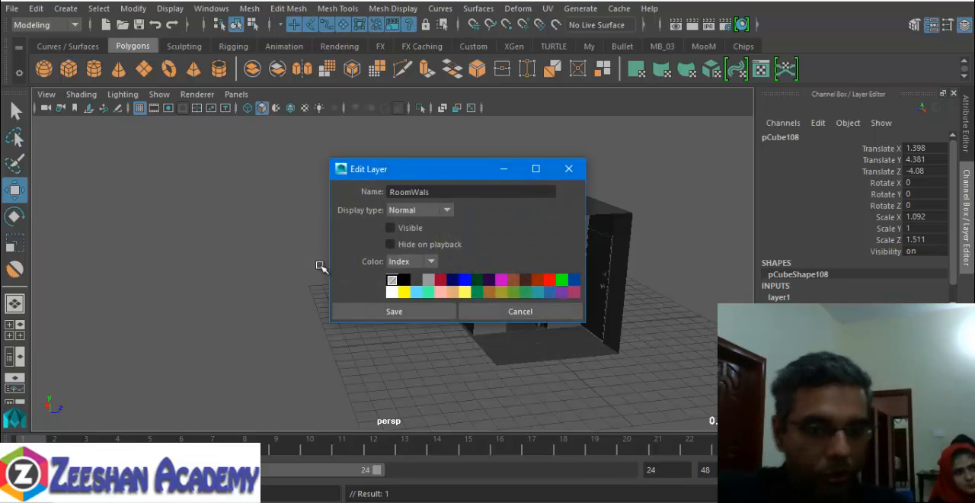
click(376, 309)
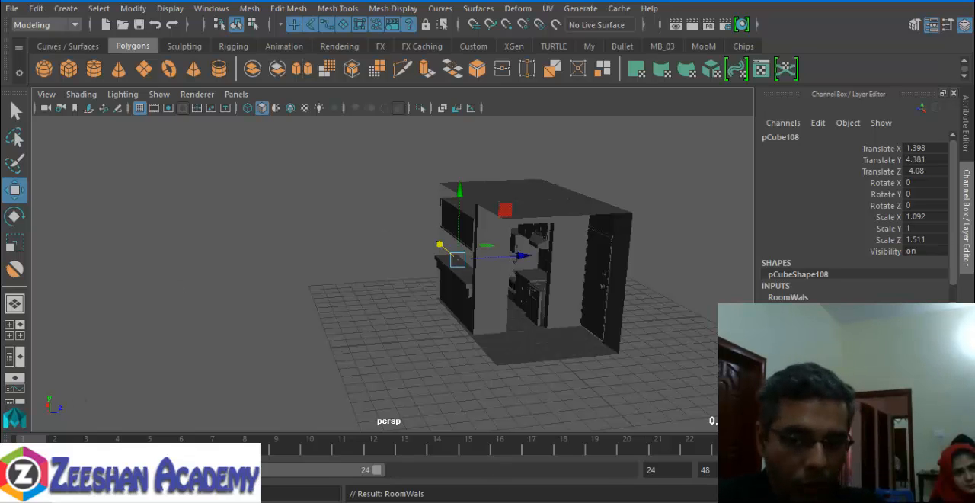
click(768, 357)
- Insert two vertical edge loops around the room cube, just past the kitchen, as the sides of an opening
alt+drag(488, 309, 406, 318)
alt+drag(275, 293, 401, 254)
alt+drag(381, 315, 657, 325)
alt+middle_drag(637, 332, 476, 276)
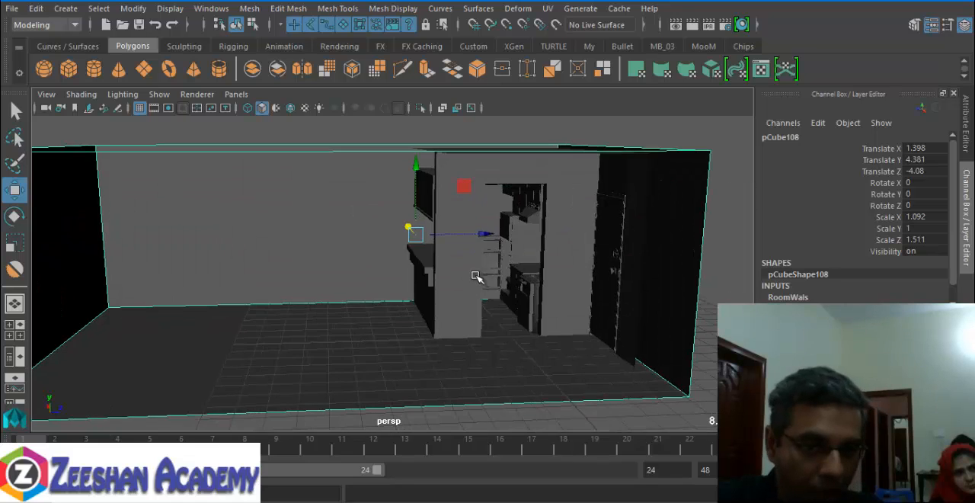
alt+drag(476, 276, 370, 259)
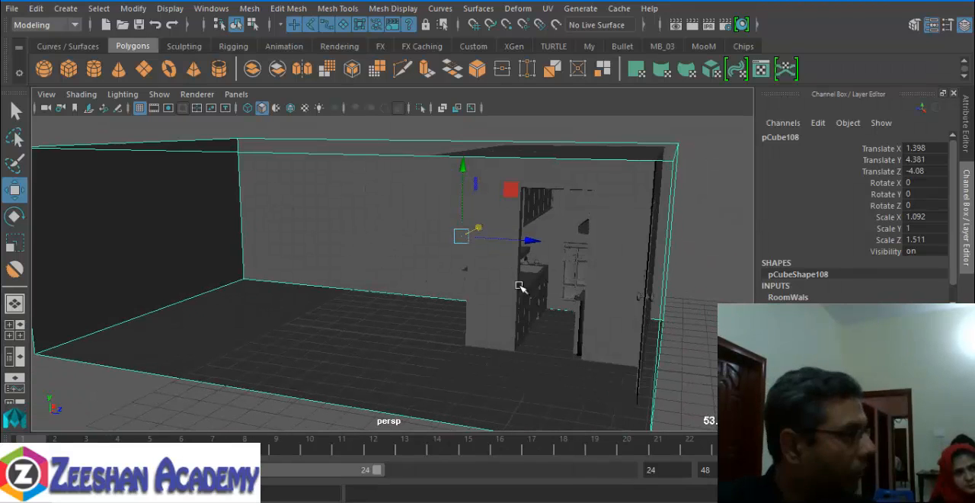
alt+drag(519, 285, 416, 330)
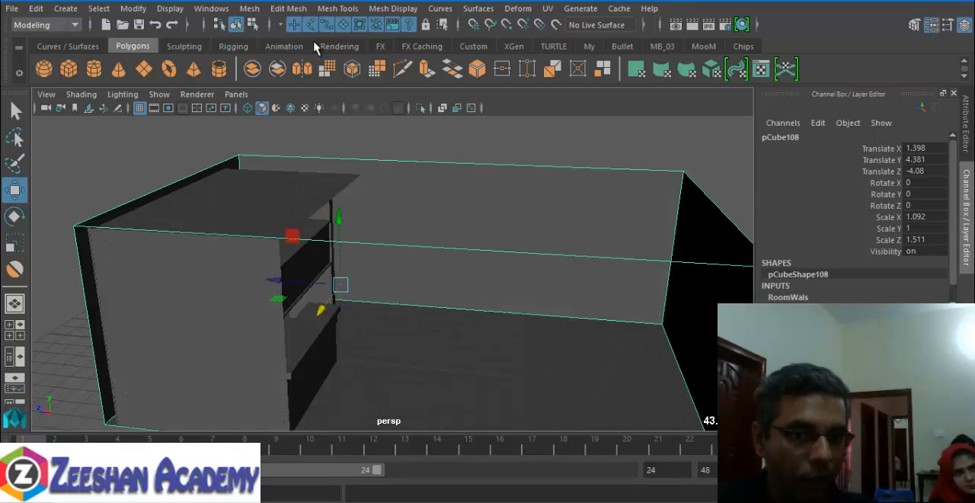
click(337, 8)
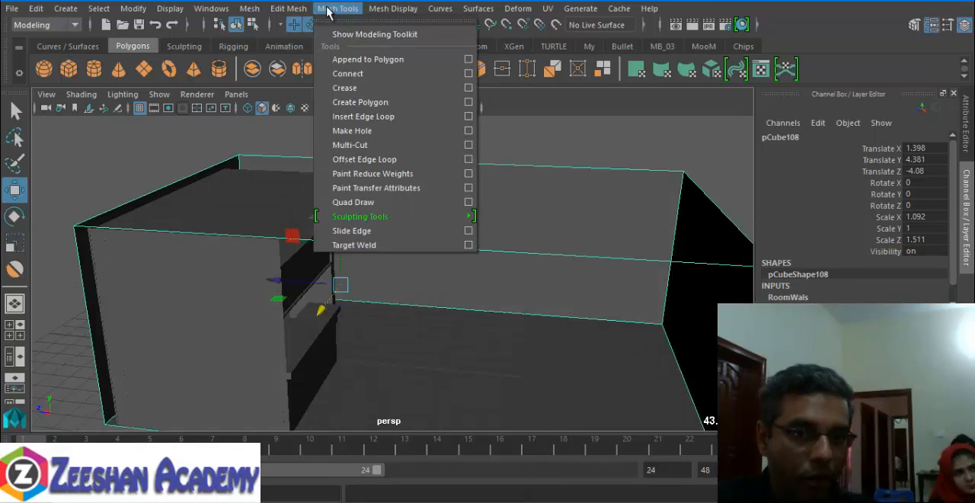
click(385, 117)
drag(315, 244, 388, 236)
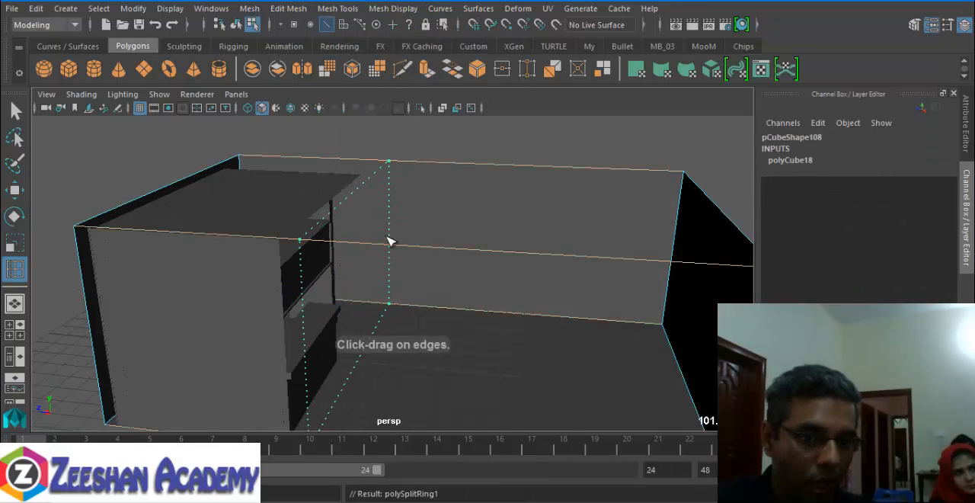
click(444, 252)
alt+drag(444, 252, 409, 253)
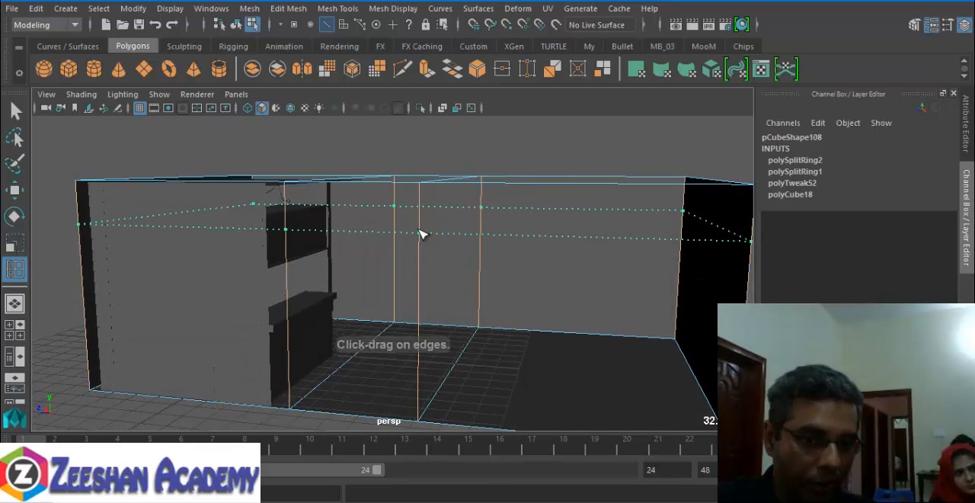
- Insert two horizontal edge loops around the room cube's walls, one near the ceiling and one lower down
click(422, 228)
click(425, 338)
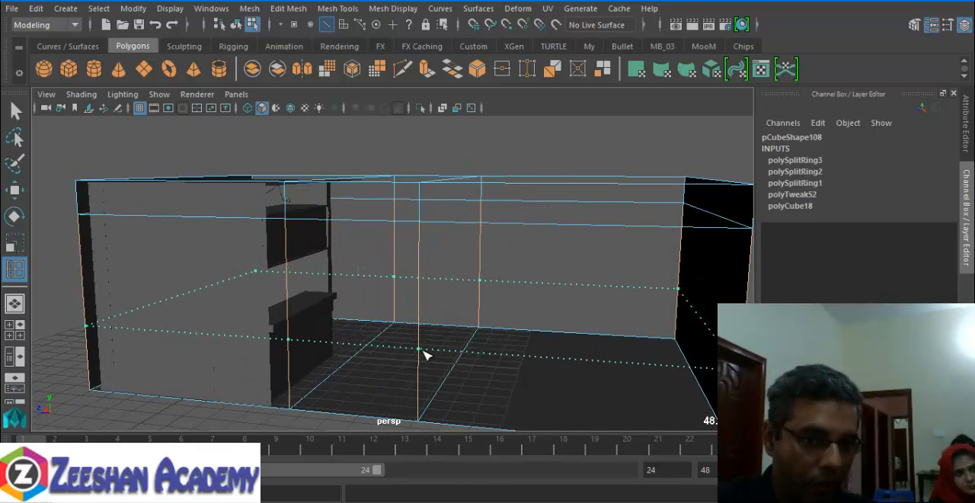
alt+drag(426, 353, 402, 255)
key(q)
- Extrude the room wall face enclosed by the four edge loops with a Local Translate Z of 0.473 to form the window recess
right_drag(403, 260, 403, 158)
click(411, 316)
alt+drag(412, 316, 309, 351)
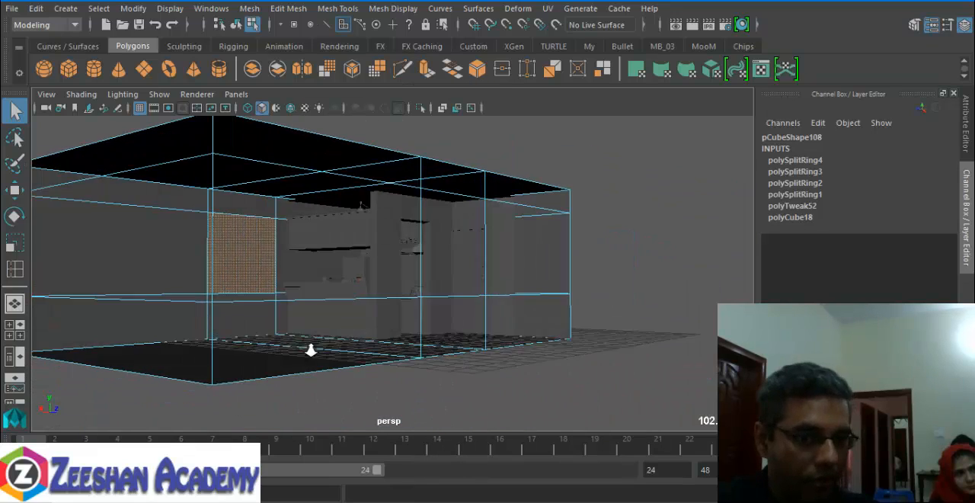
alt+right_drag(309, 351, 366, 352)
alt+middle_drag(365, 353, 384, 355)
alt+drag(384, 355, 255, 379)
alt+right_drag(254, 379, 391, 387)
mouse_move(391, 387)
alt+middle_down()
mouse_move(394, 353)
mouse_move(390, 373)
alt+middle_up()
alt+drag(390, 374, 328, 358)
alt+right_drag(327, 358, 389, 363)
alt+middle_drag(388, 364, 446, 344)
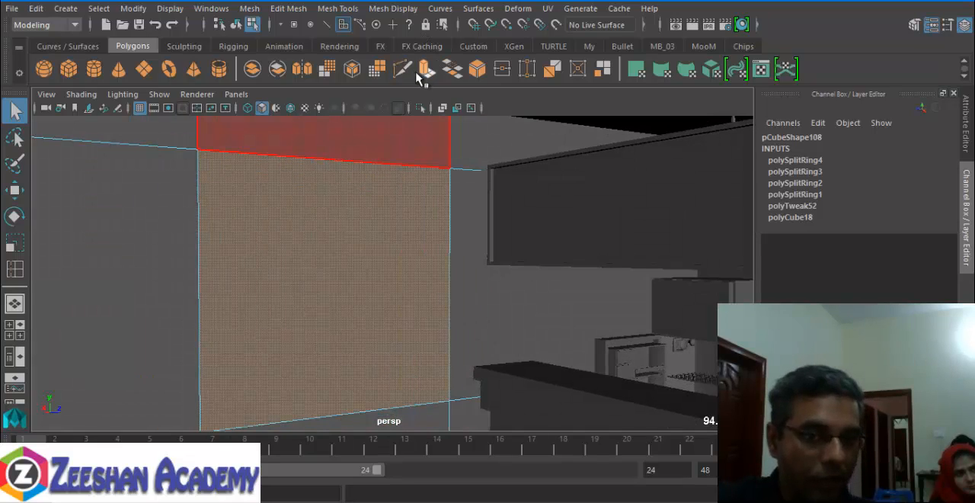
click(426, 71)
alt+drag(407, 270, 252, 258)
key(ctrl+z)
alt+drag(282, 311, 240, 288)
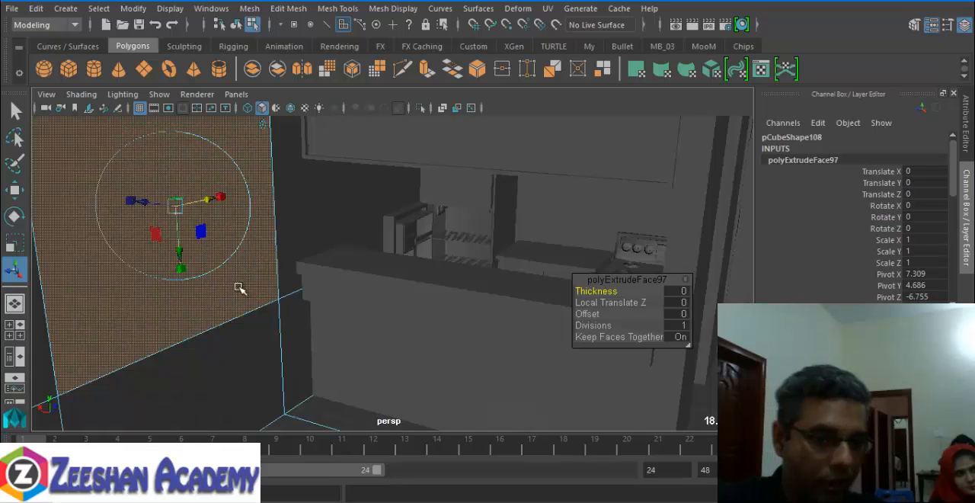
drag(143, 206, 123, 205)
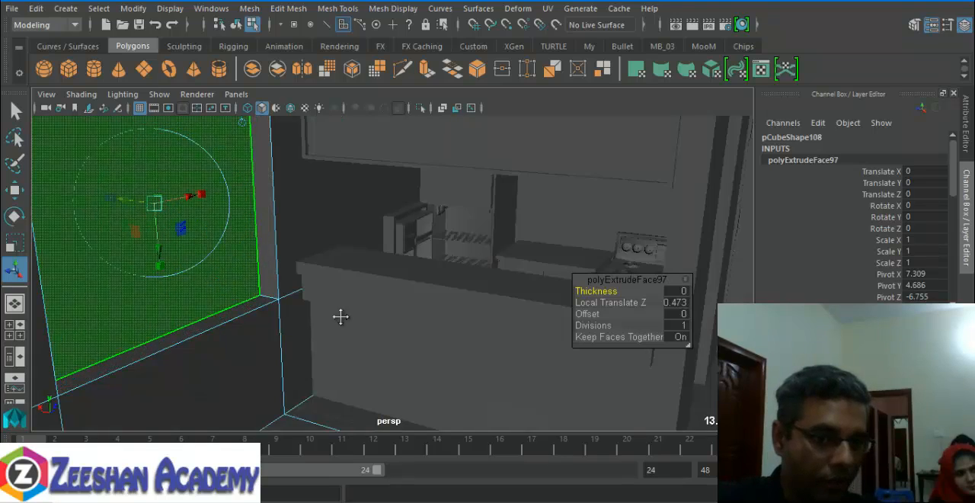
alt+drag(340, 316, 305, 309)
alt+middle_drag(445, 324, 317, 234)
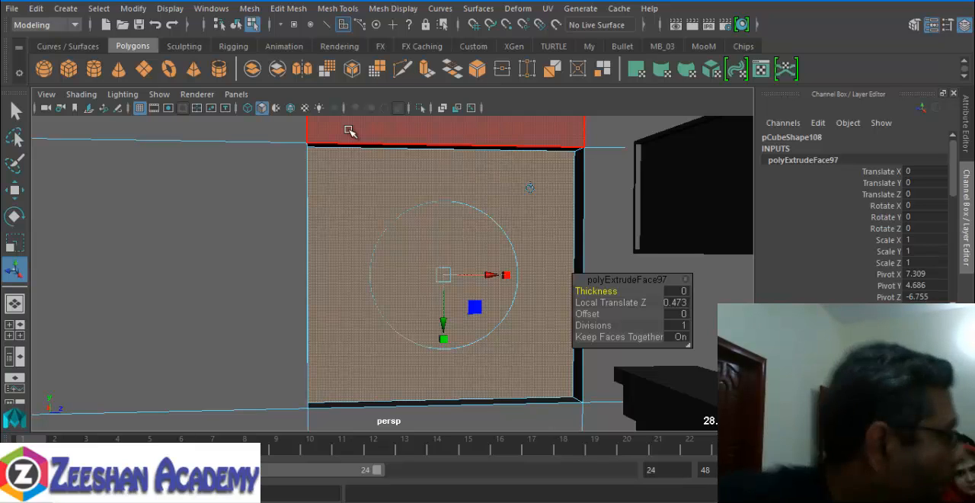
- Leave face selection on the room cube and select the kitchen's combined set mesh as an object
right_drag(369, 169, 427, 89)
alt+drag(359, 222, 292, 259)
click(588, 227)
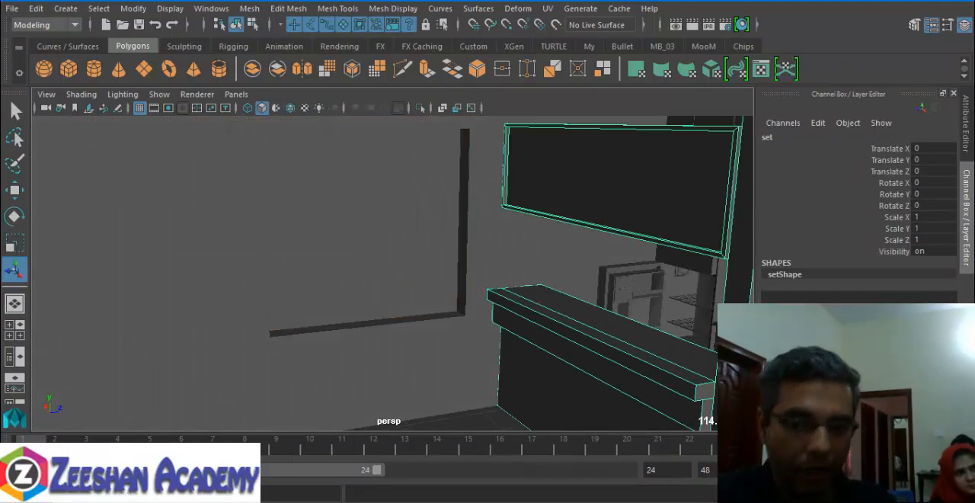
alt+right_drag(302, 233, 259, 237)
alt+drag(259, 237, 326, 244)
alt+right_drag(533, 239, 529, 340)
alt+drag(529, 340, 338, 310)
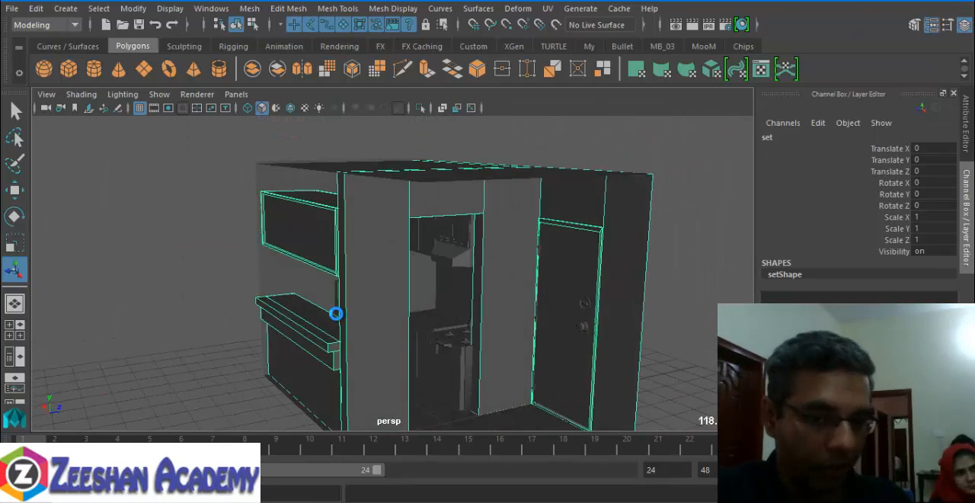
- Save the scene and also save it as SmallKitchen.mb in the current project's scenes folder
key(ctrl+s)
click(17, 9)
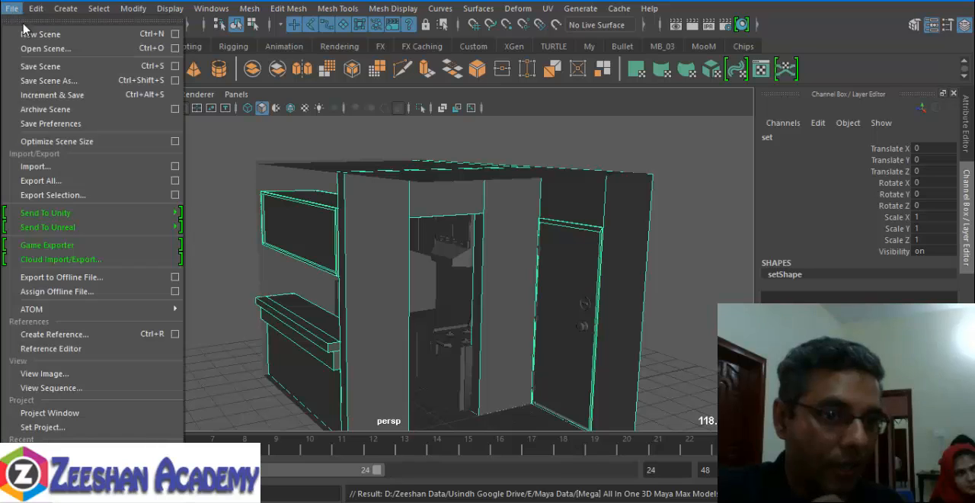
click(81, 82)
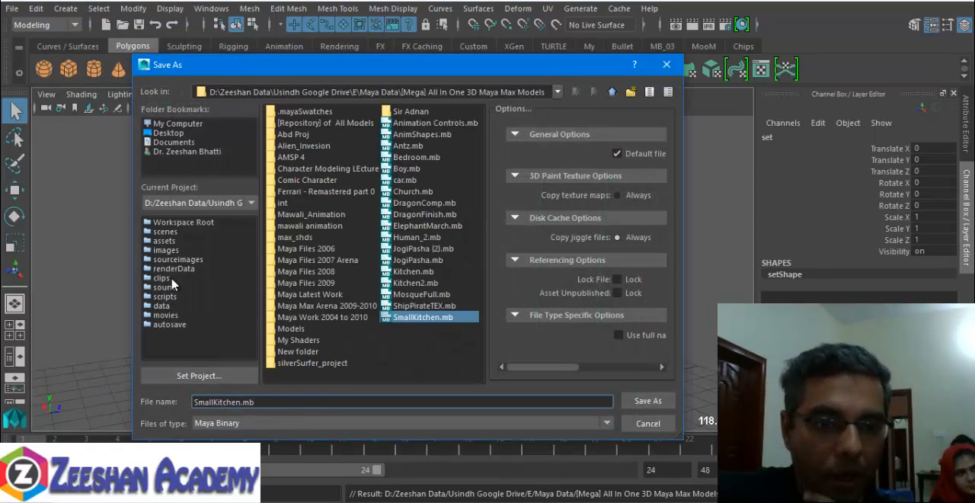
click(166, 231)
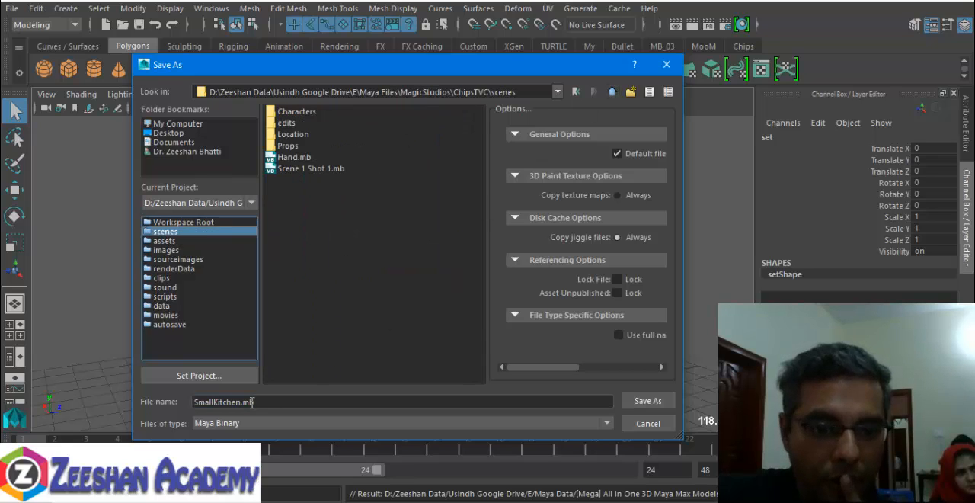
drag(252, 402, 166, 407)
click(648, 401)
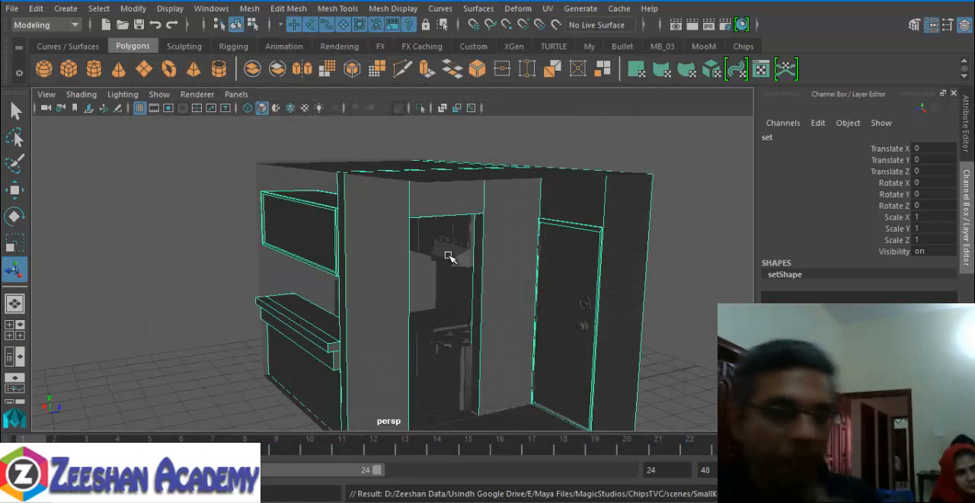
- Separate the combined set mesh into individual pieces and select the wall pieces around the kitchen doorway
alt+drag(397, 256, 282, 298)
alt+drag(175, 289, 424, 193)
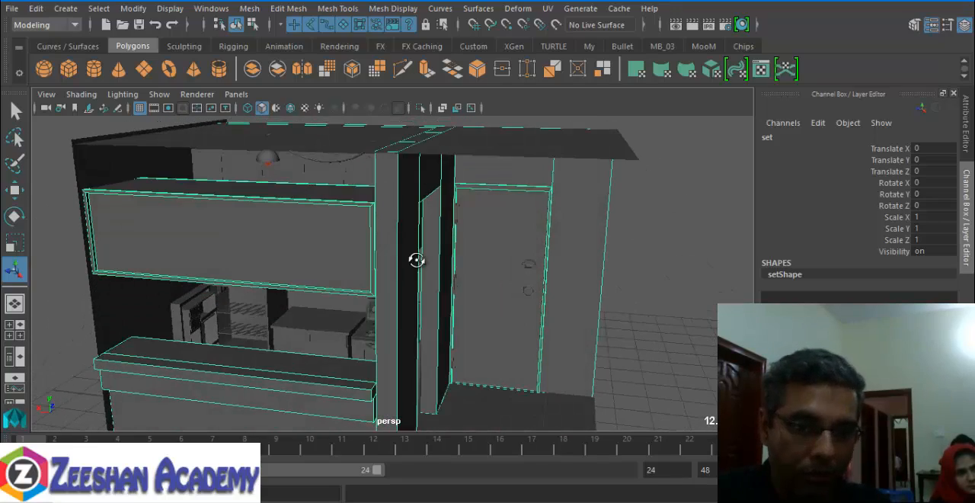
alt+drag(417, 260, 358, 252)
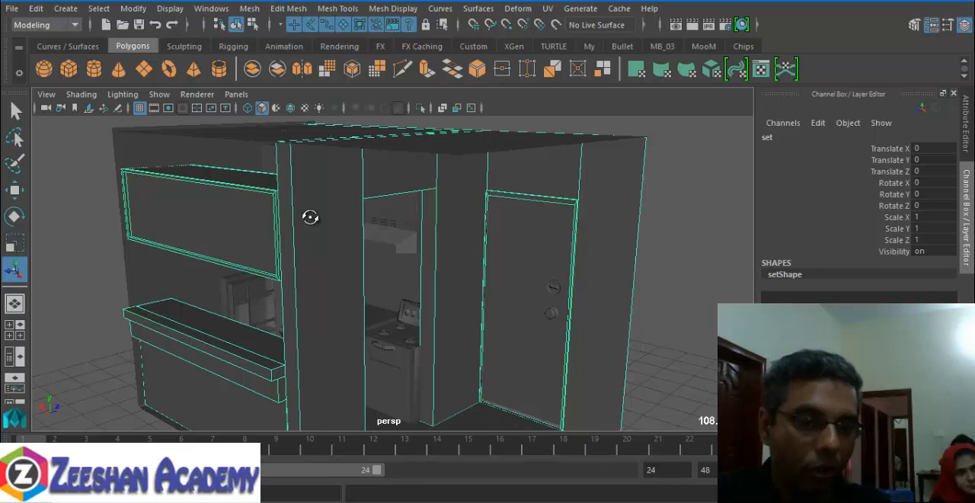
alt+drag(310, 217, 318, 205)
click(249, 8)
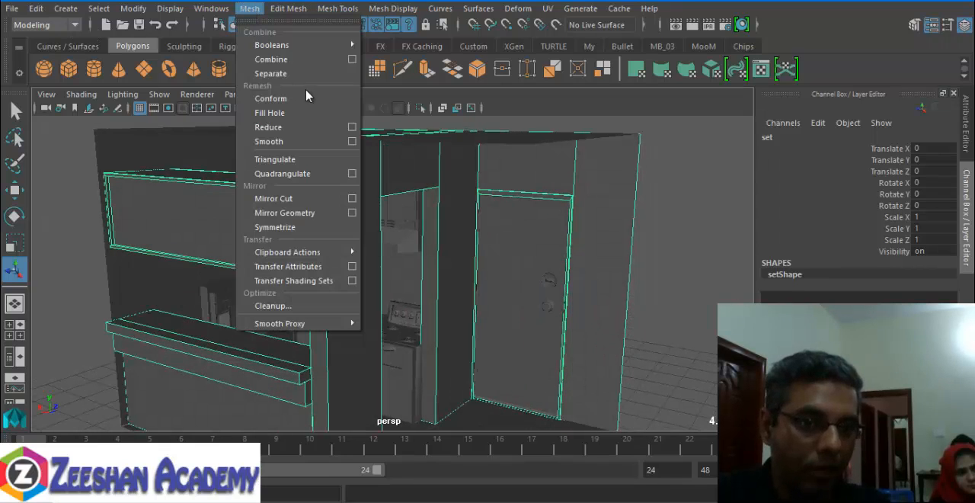
click(304, 72)
click(341, 246)
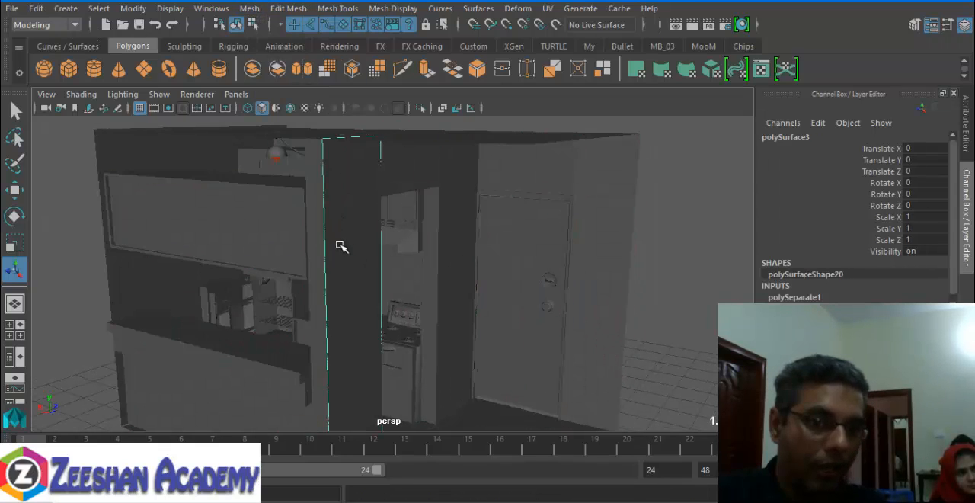
click(412, 145)
click(417, 172)
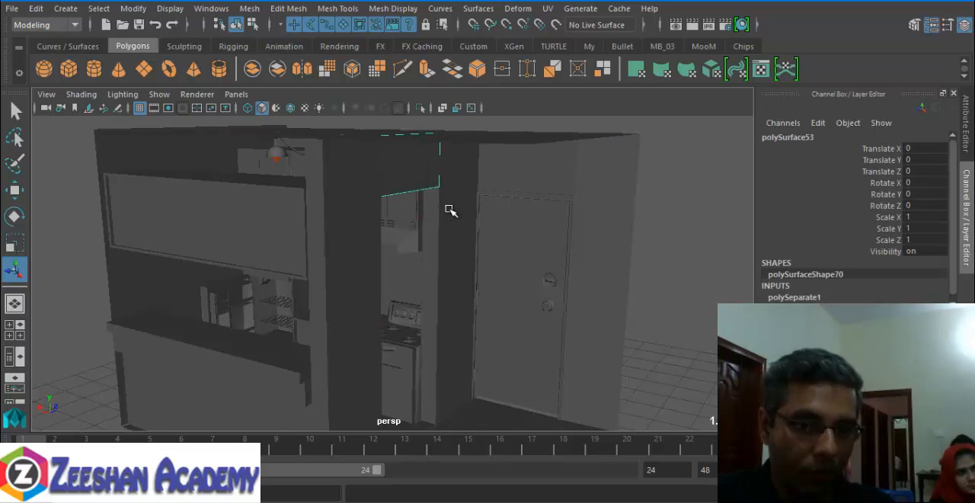
alt+drag(451, 211, 331, 233)
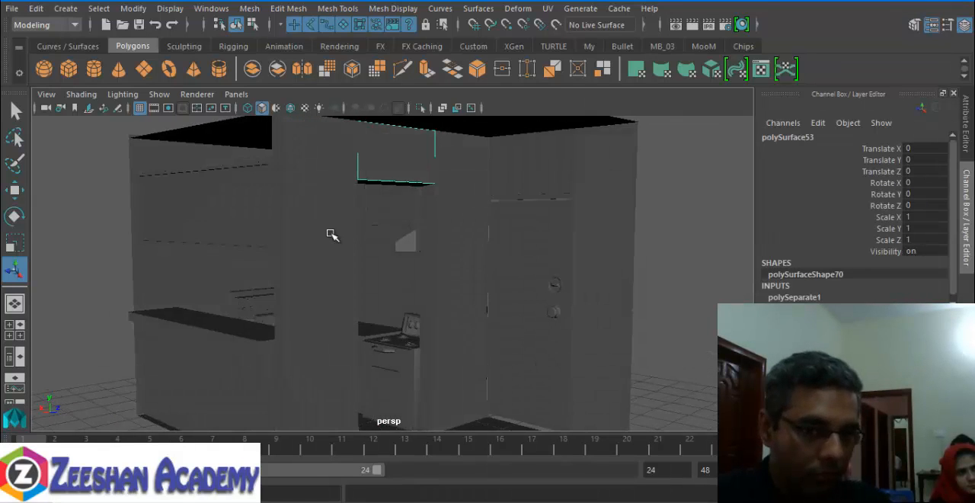
alt+middle_drag(331, 234, 350, 276)
click(211, 8)
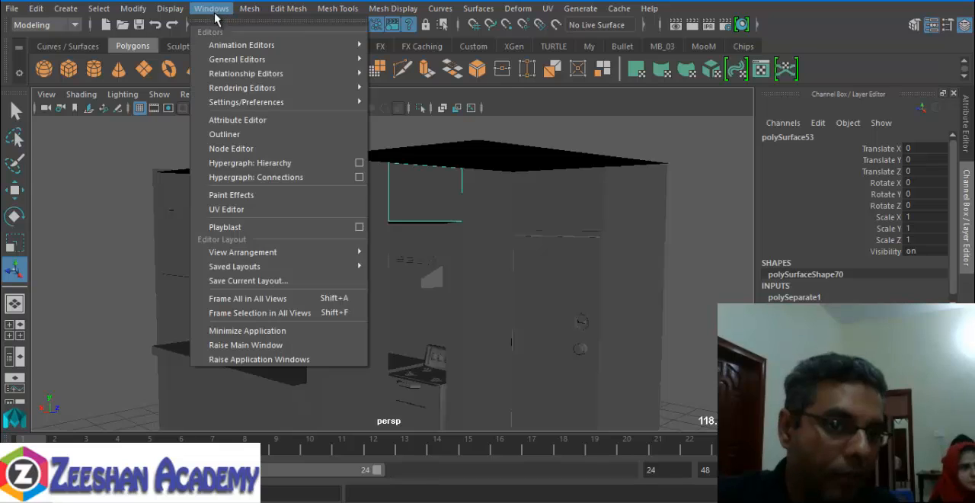
mouse_move(335, 88)
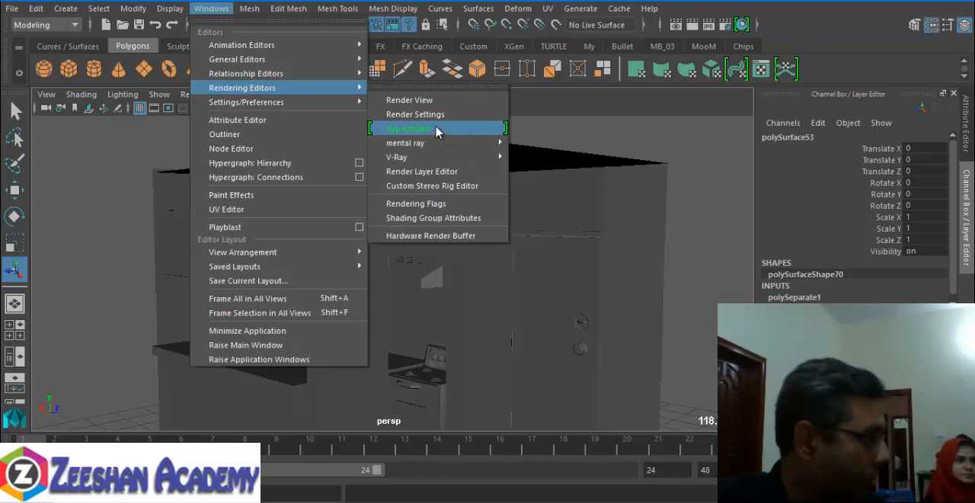
click(643, 191)
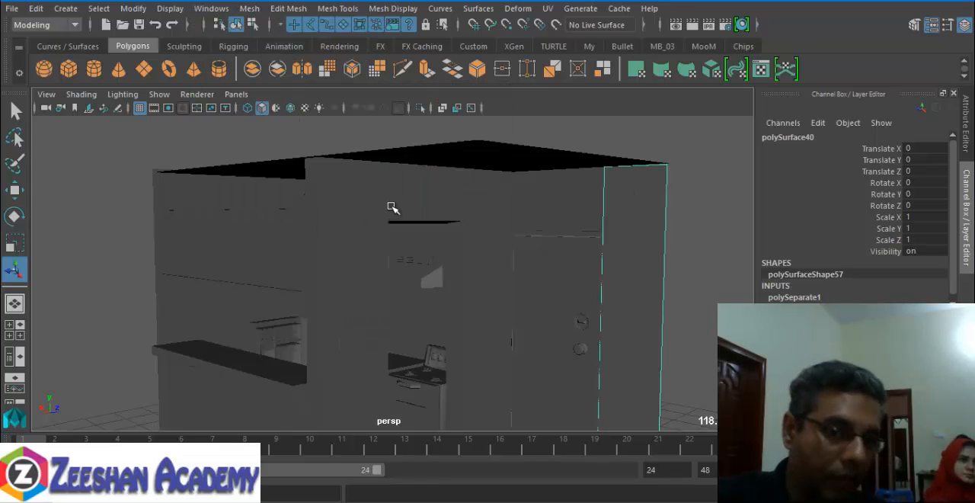
click(347, 207)
right_click(347, 207)
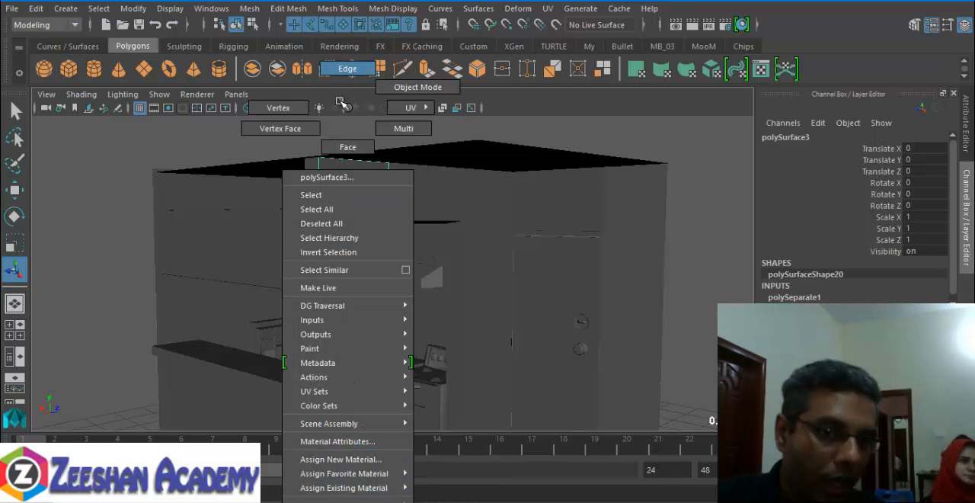
click(342, 99)
click(338, 9)
click(309, 307)
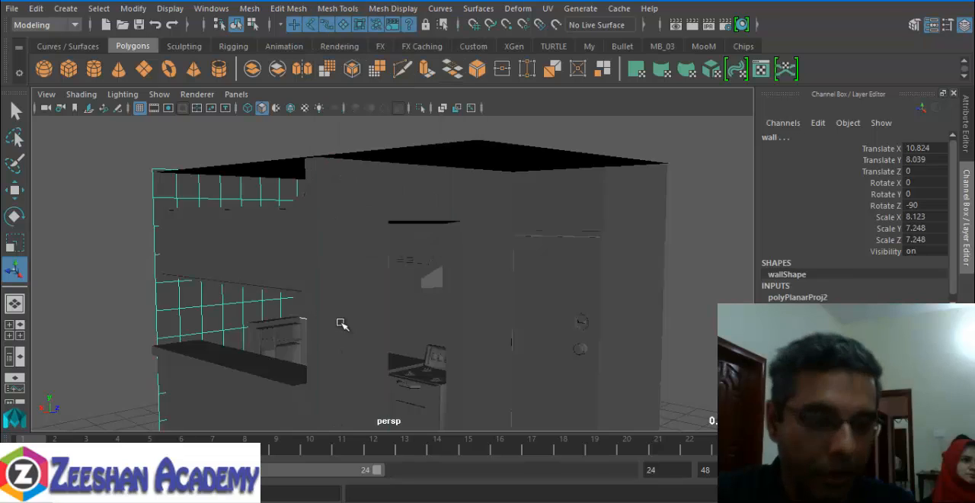
alt+drag(338, 323, 352, 291)
click(303, 267)
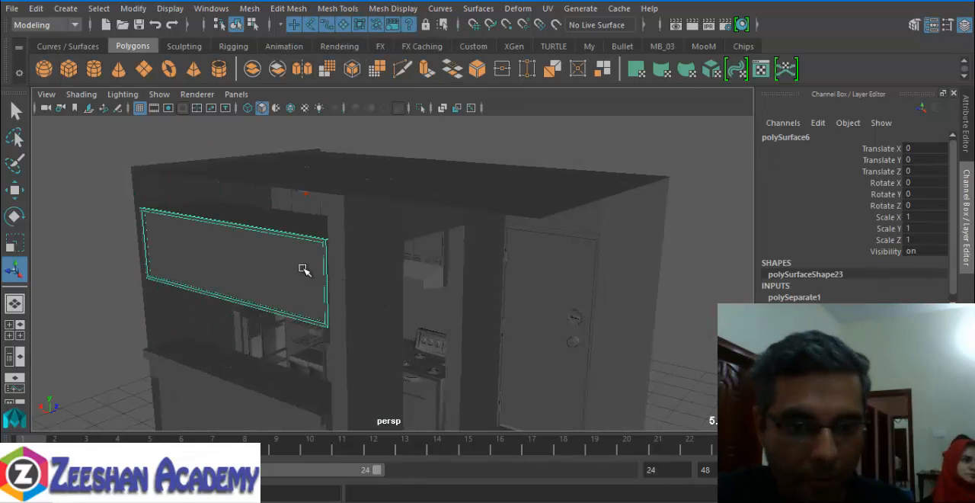
- Try to move the separated front pillar pieces beside the doorway sideways, and undo these moves
click(398, 317)
key(w)
alt+drag(386, 349, 408, 320)
scroll(407, 320, down, 4)
alt+middle_drag(408, 320, 377, 283)
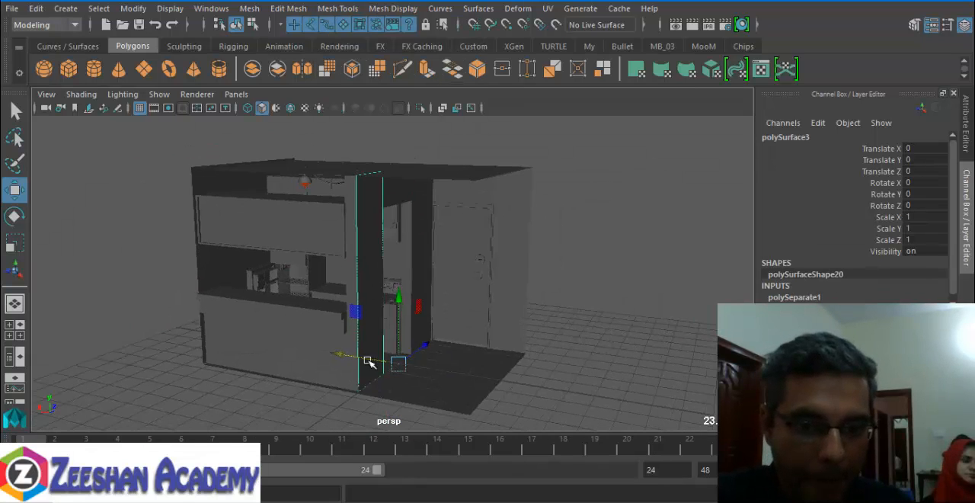
drag(342, 354, 379, 363)
alt+drag(379, 362, 310, 348)
alt+right_drag(311, 348, 333, 354)
click(321, 311)
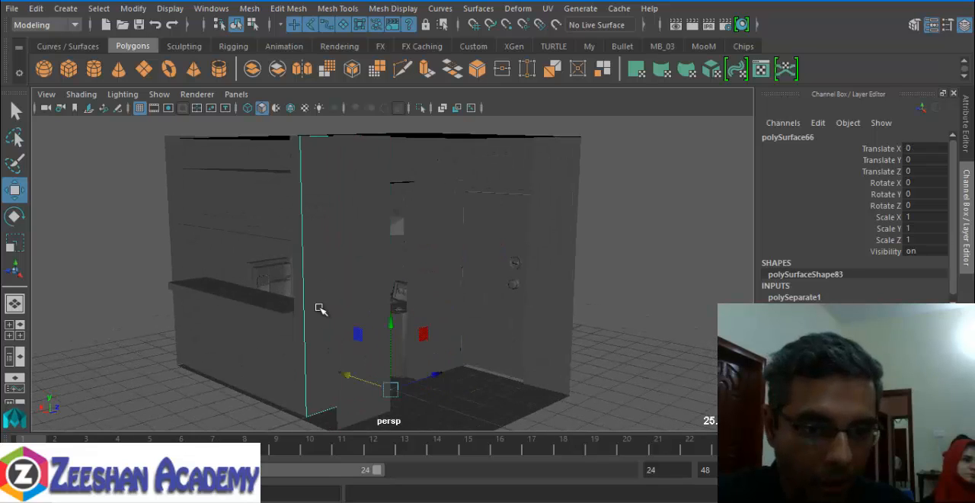
alt+drag(320, 309, 366, 351)
drag(341, 379, 405, 389)
key(ctrl+z)
key(ctrl+z)
key(ctrl+z)
- Try to move the separated doorway wall piece and the overhead cabinet panel away from the kitchen
click(425, 266)
click(425, 293)
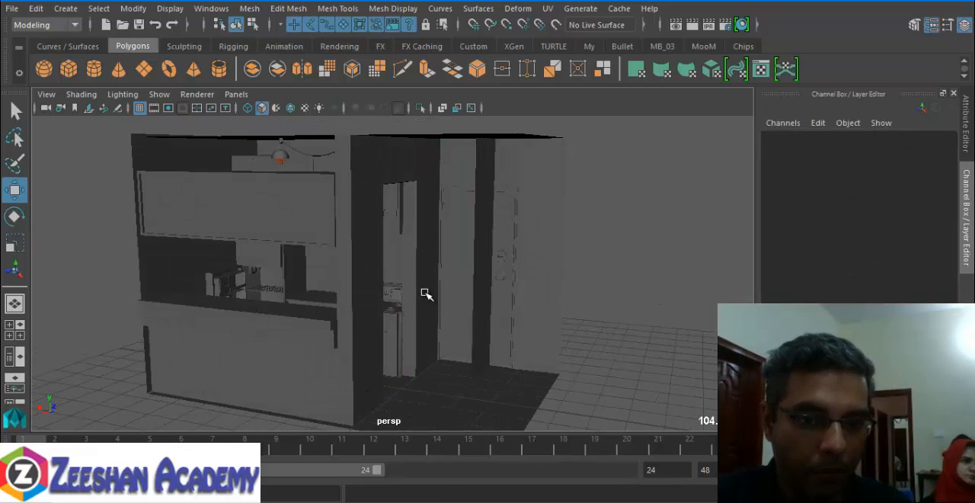
click(416, 296)
alt+drag(363, 309, 373, 311)
click(280, 224)
alt+drag(279, 224, 247, 266)
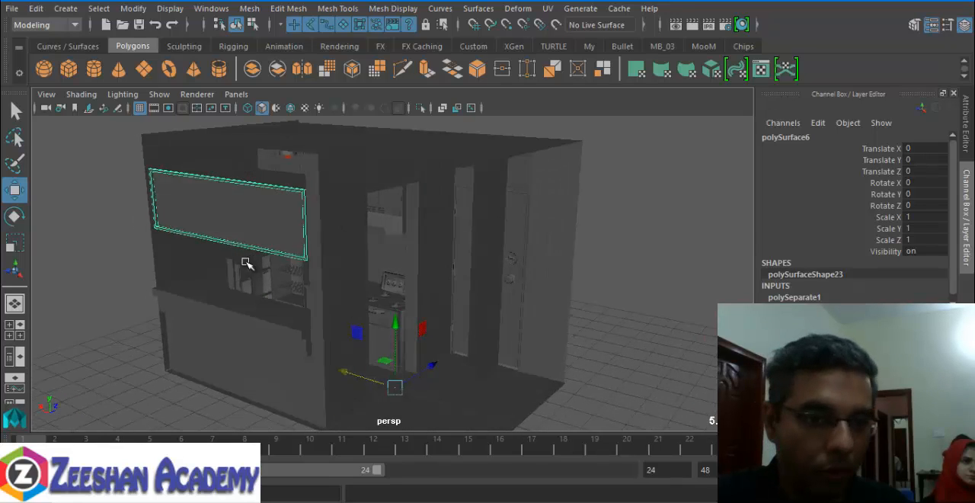
drag(416, 379, 282, 240)
click(284, 241)
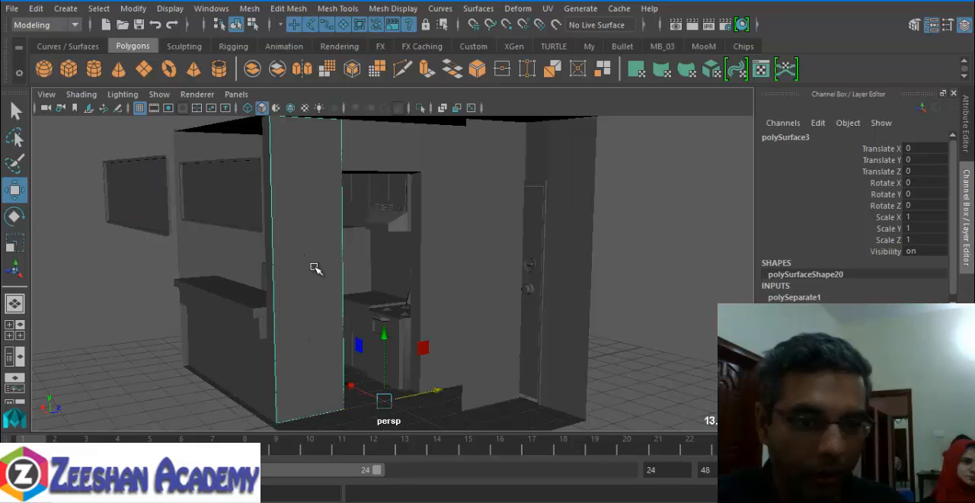
- Show the Outliner beside the perspective view
click(18, 356)
alt+drag(290, 309, 329, 299)
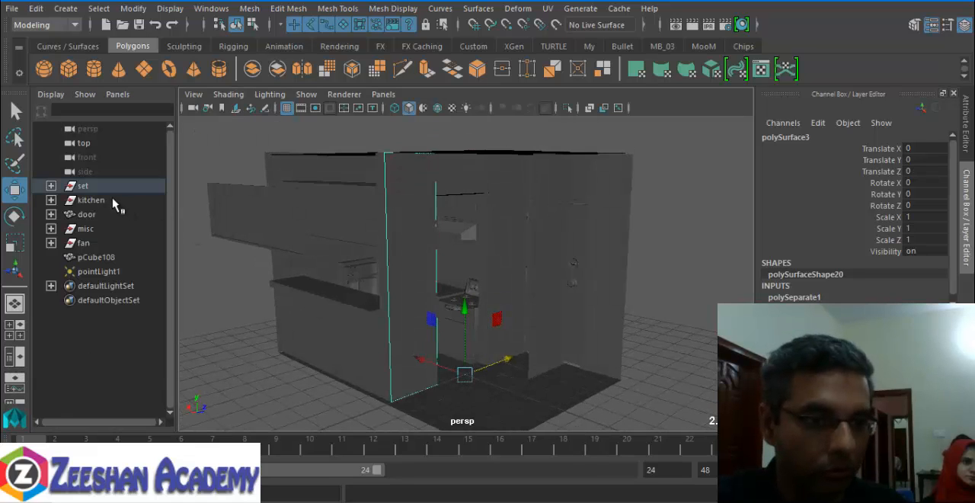
alt+drag(416, 277, 431, 318)
- Undo the moves of the separated pieces and the separation of the set mesh
key(ctrl+z)
key(ctrl+z)
key(ctrl+z)
key(ctrl+z)
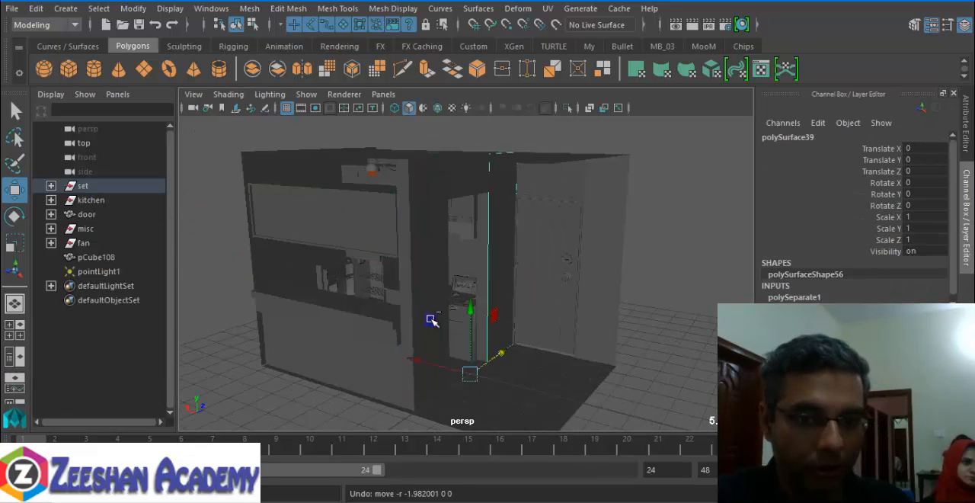
key(ctrl+z)
key(ctrl+z)
key(ctrl+z)
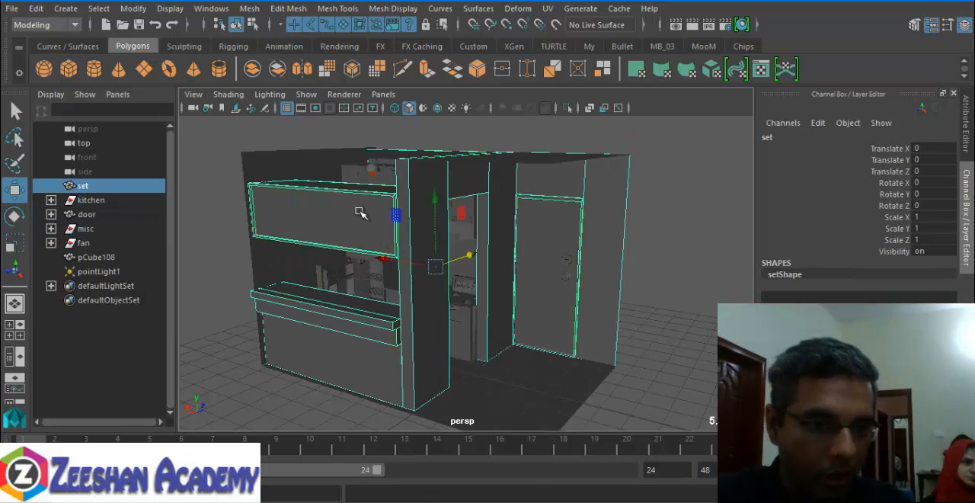
- Try to move the whole set mesh about 10.5 units along negative X, and undo the move
drag(400, 267, 672, 316)
alt+right_drag(650, 315, 518, 307)
alt+drag(518, 308, 407, 312)
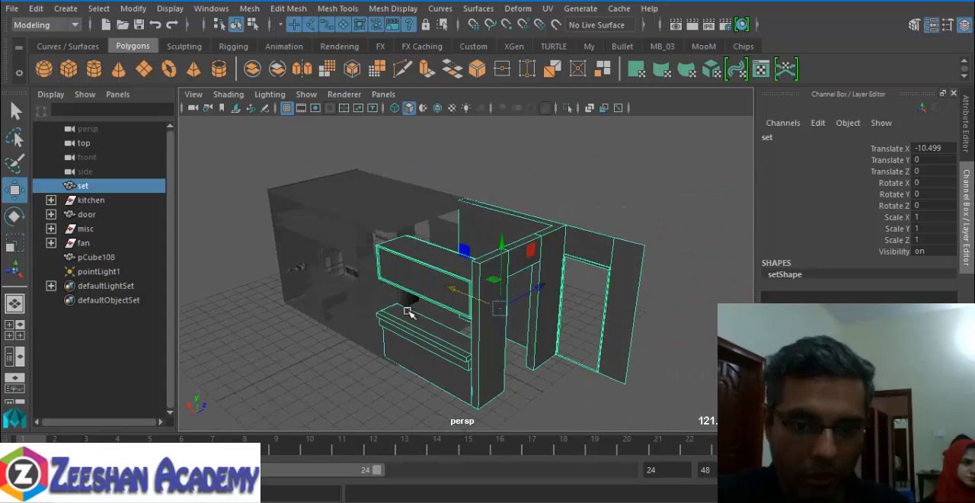
key(ctrl+z)
- Examine which parts of the model belong to the kitchen, door and misc nodes by selecting each in the Outliner
click(134, 203)
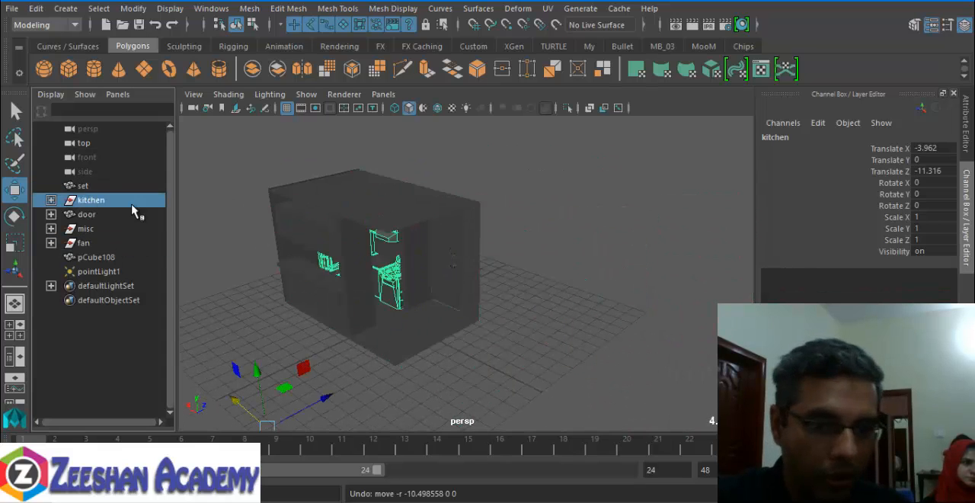
alt+drag(342, 262, 364, 248)
click(51, 201)
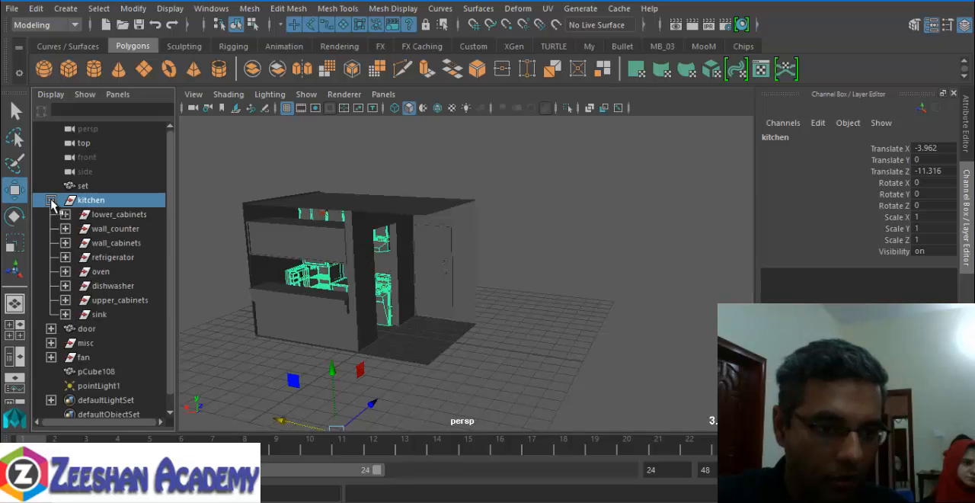
click(51, 200)
click(106, 214)
click(99, 229)
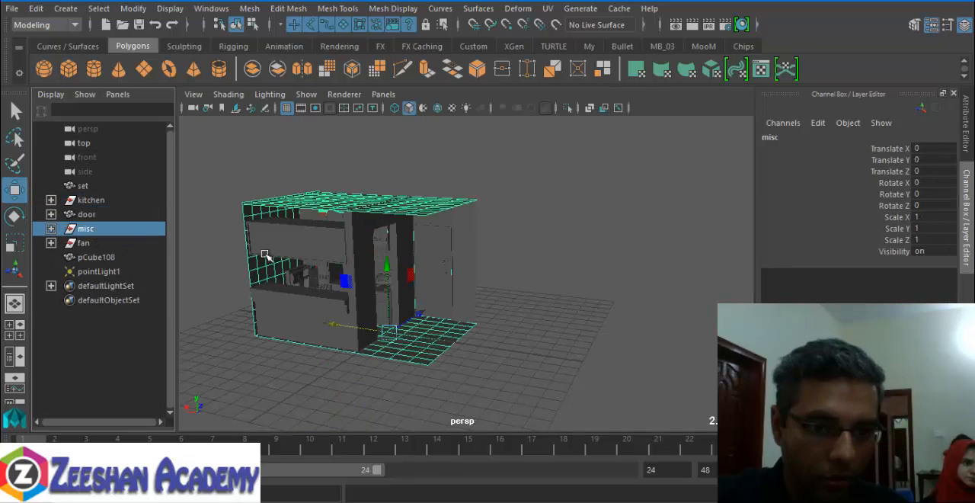
- Try to move the fan node about 13.4 units along negative X, and undo the move
alt+drag(264, 254, 343, 274)
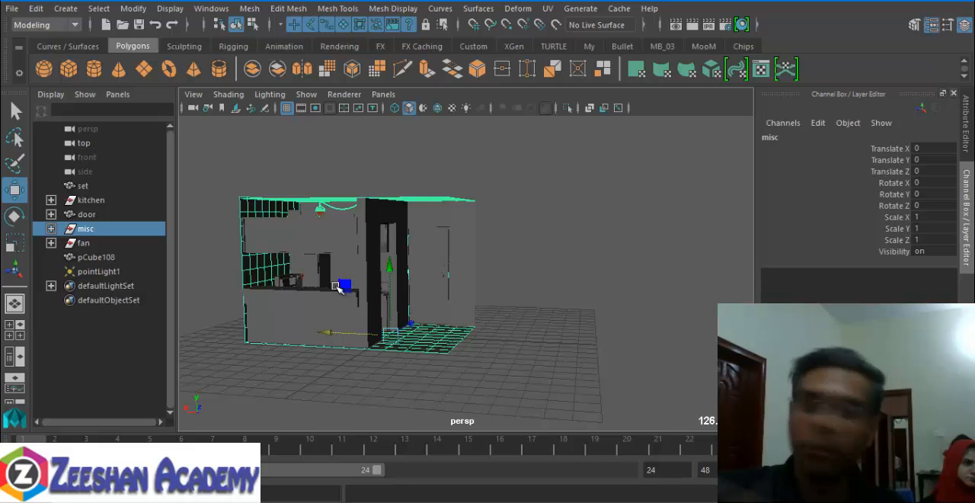
click(119, 243)
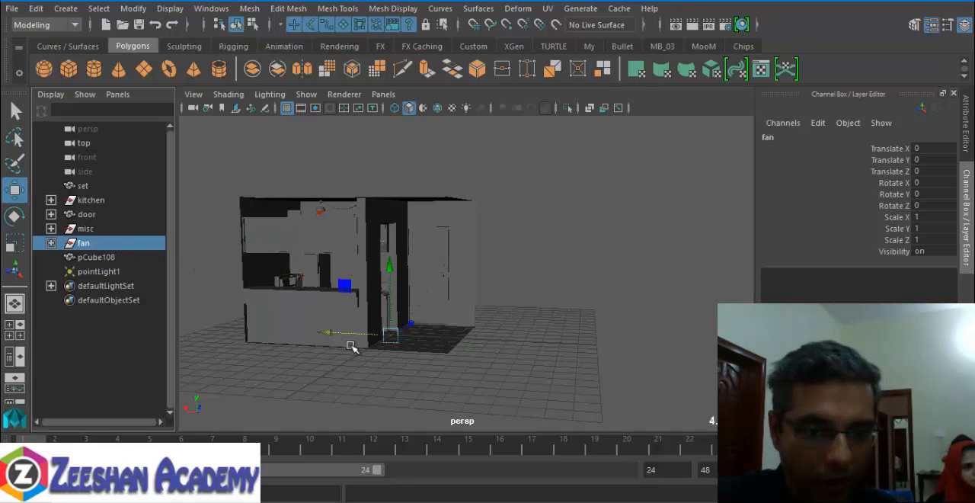
drag(347, 334, 550, 337)
key(f)
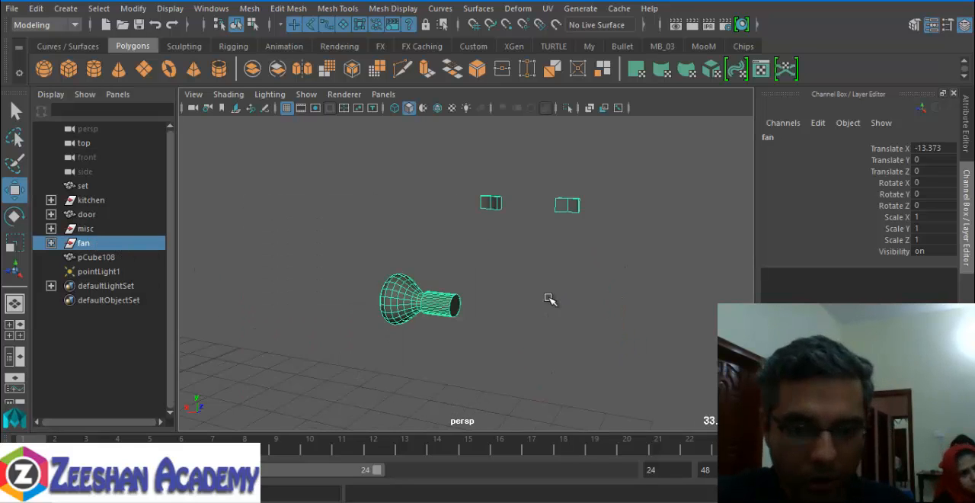
alt+drag(494, 308, 570, 315)
alt+right_drag(572, 311, 546, 333)
alt+drag(546, 333, 475, 324)
key(ctrl+z)
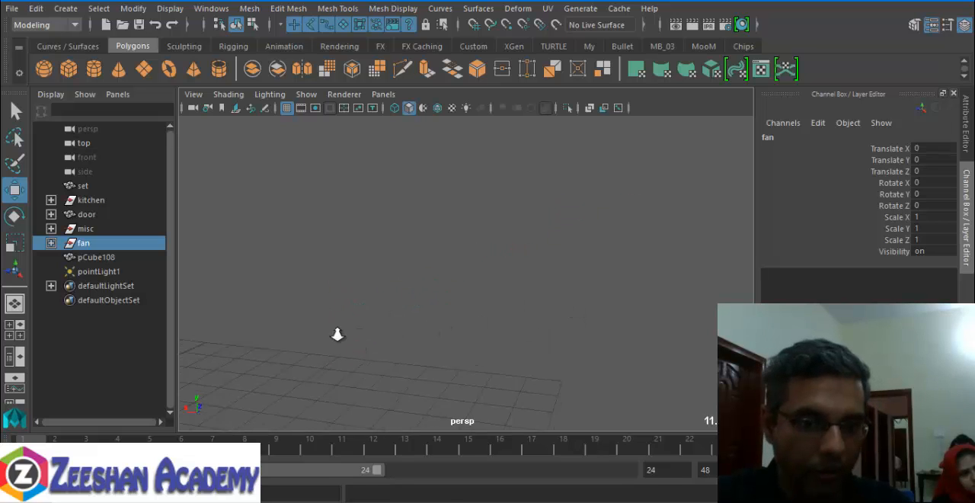
- Separate the set mesh into its individual pieces
alt+drag(337, 334, 607, 342)
alt+drag(183, 314, 376, 261)
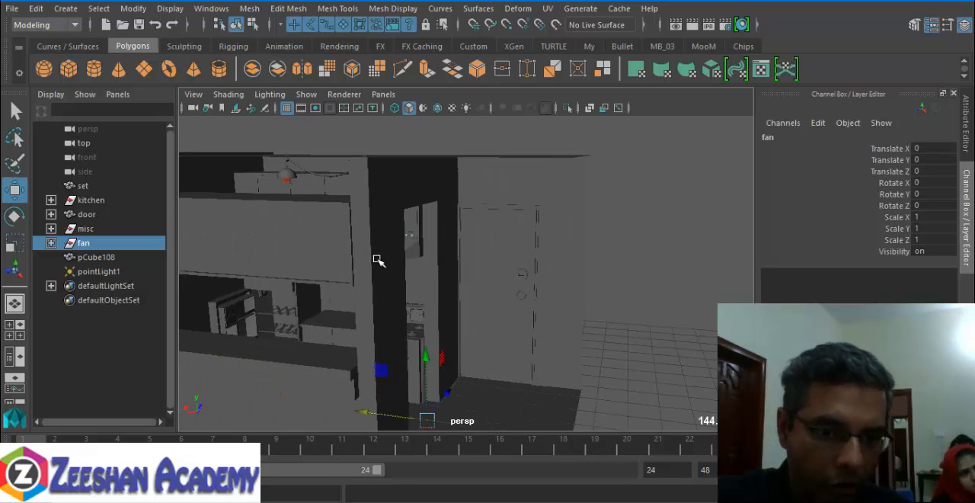
click(362, 268)
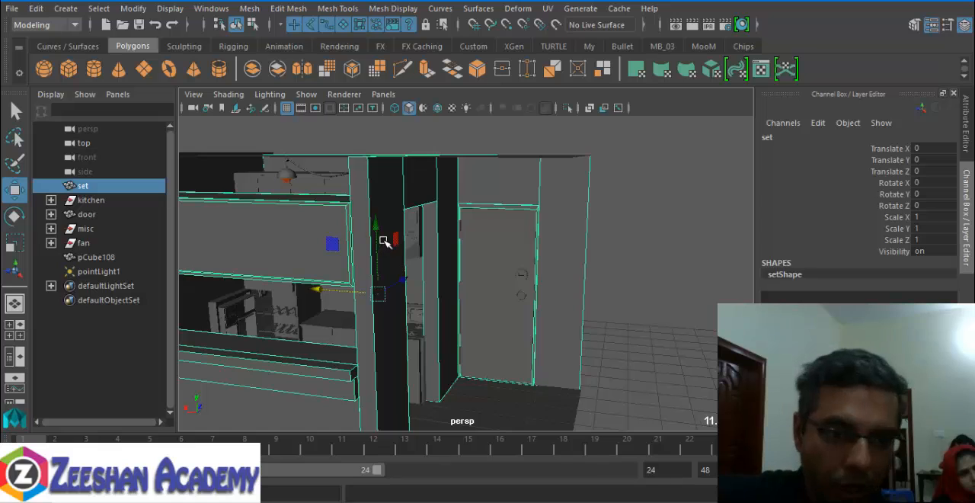
click(249, 9)
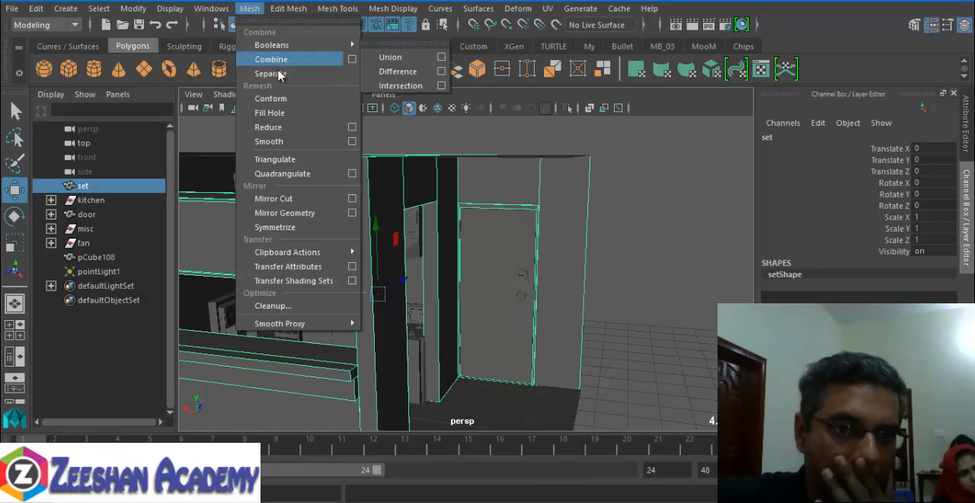
click(277, 73)
- Try to move a separated wall piece about 1.45 units along negative X, and undo the move
click(377, 208)
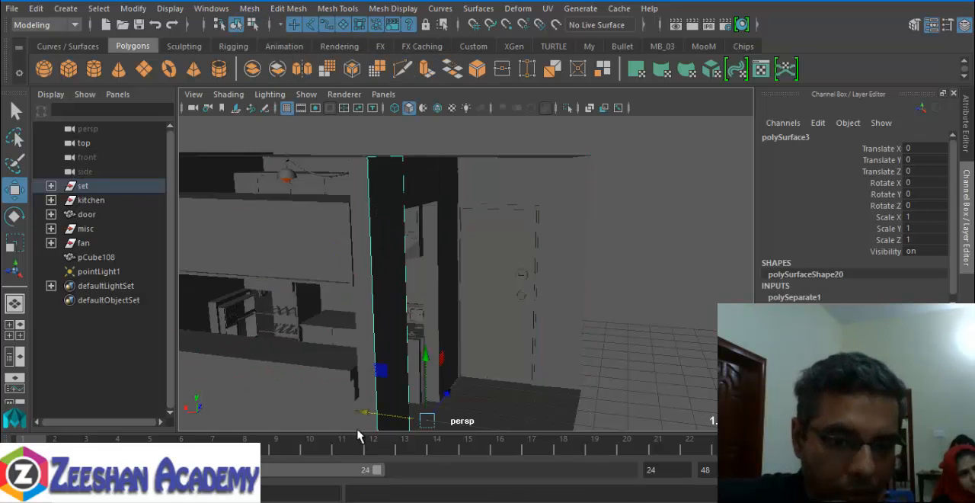
click(394, 355)
click(376, 356)
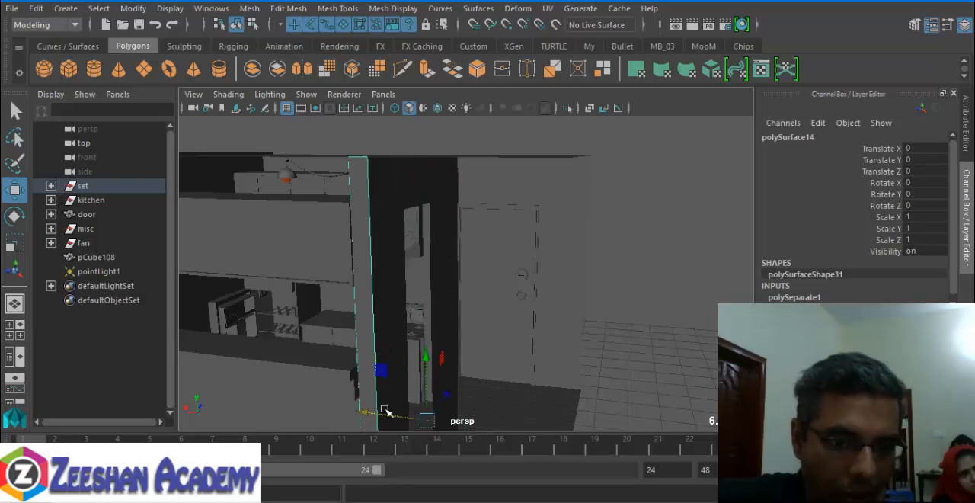
middle_drag(446, 394, 414, 409)
key(ctrl+z)
key(ctrl+z)
key(ctrl+z)
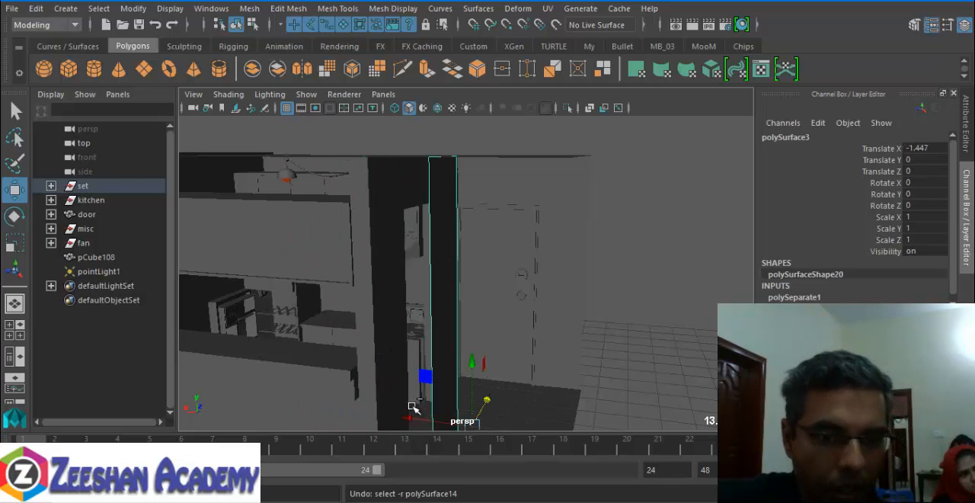
click(290, 9)
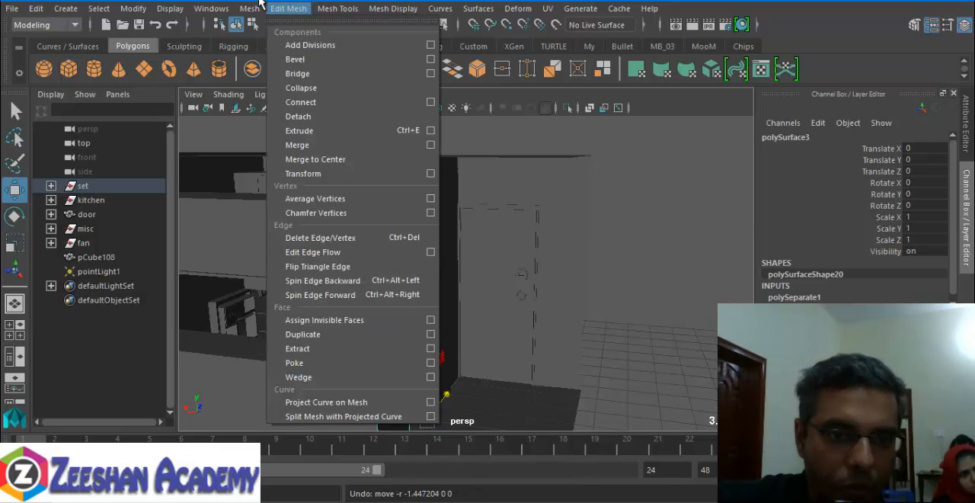
mouse_move(341, 16)
mouse_move(249, 11)
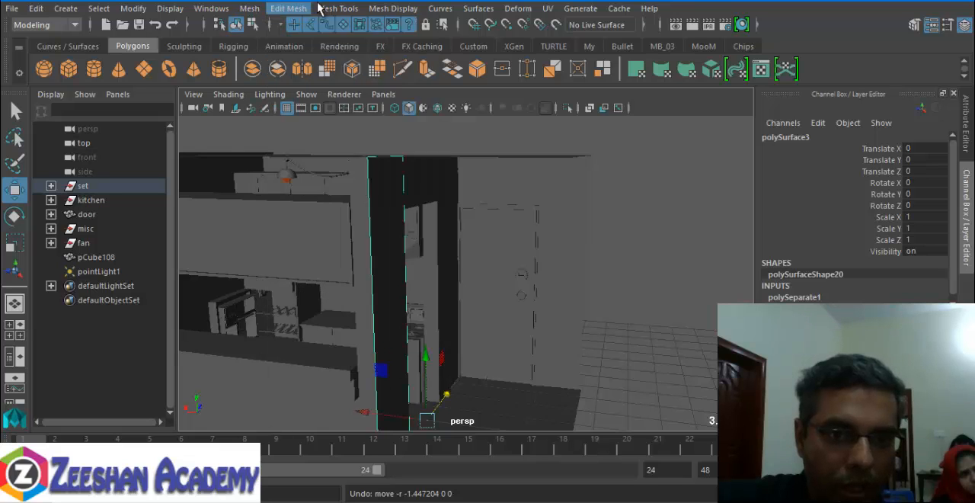
mouse_move(297, 13)
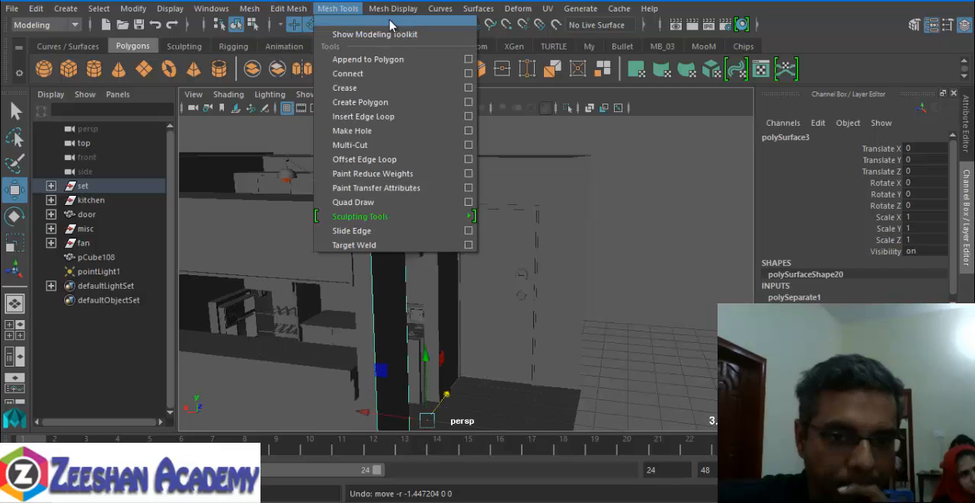
mouse_move(398, 12)
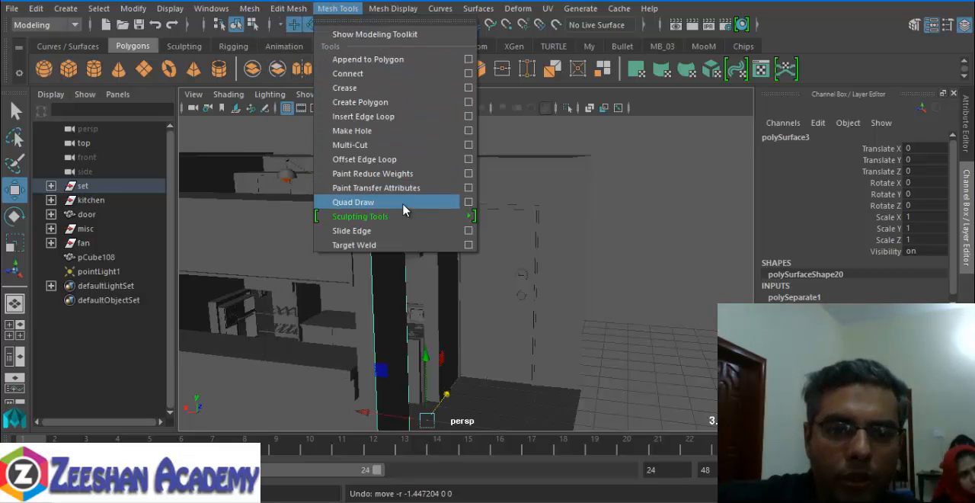
mouse_move(406, 217)
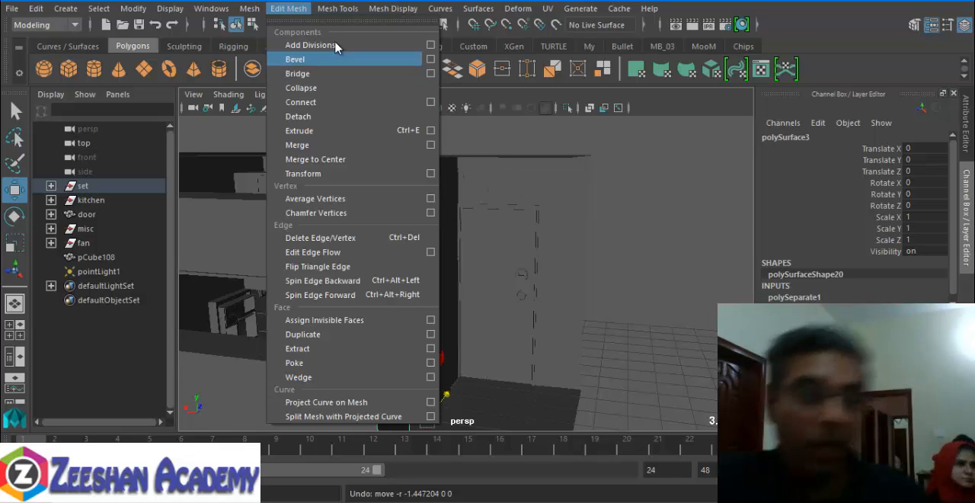
click(566, 313)
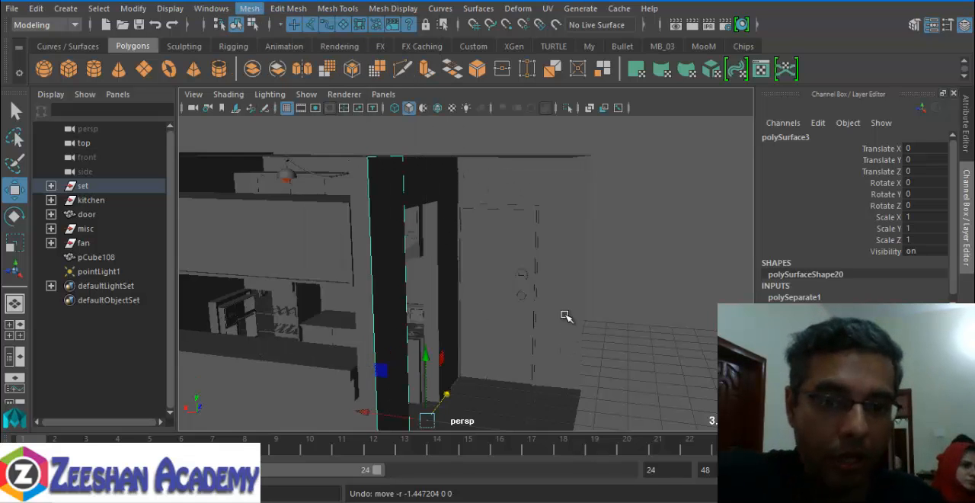
- Select the tall wall piece beside the kitchen opening
alt+drag(405, 257, 379, 239)
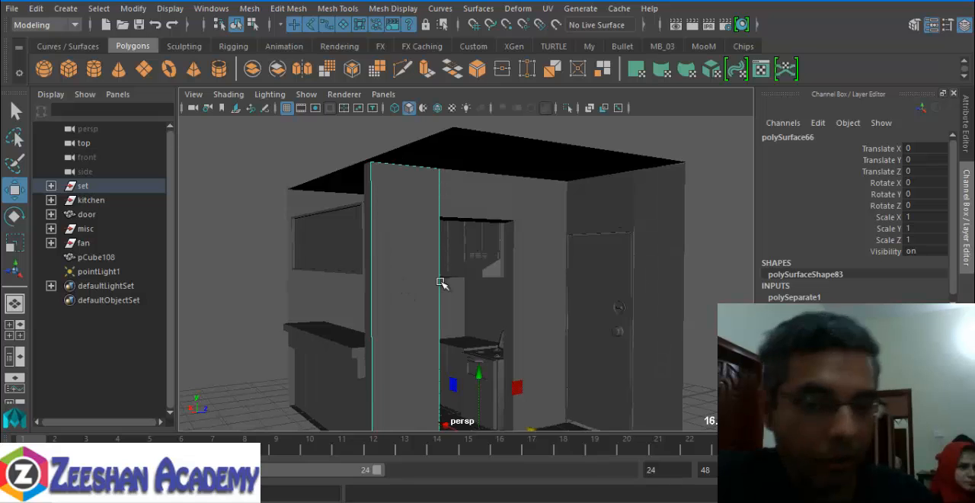
right_click(419, 217)
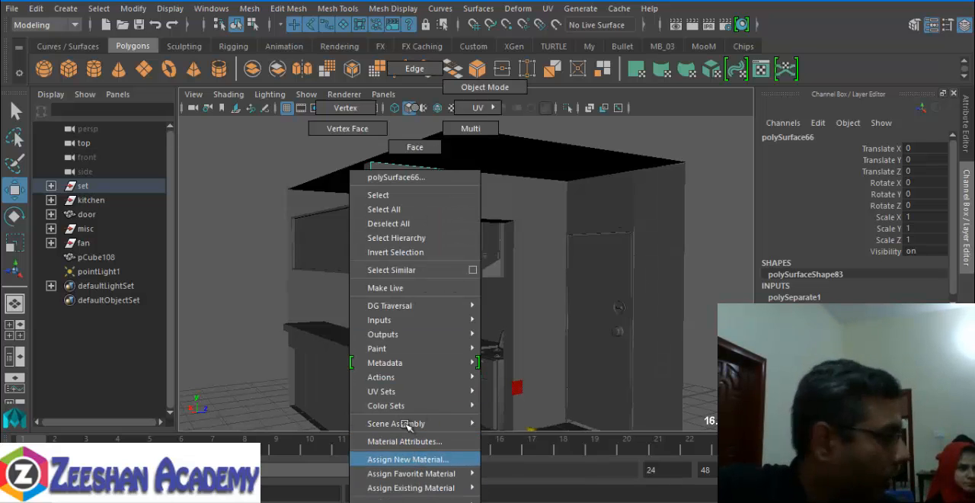
right_drag(415, 118, 416, 109)
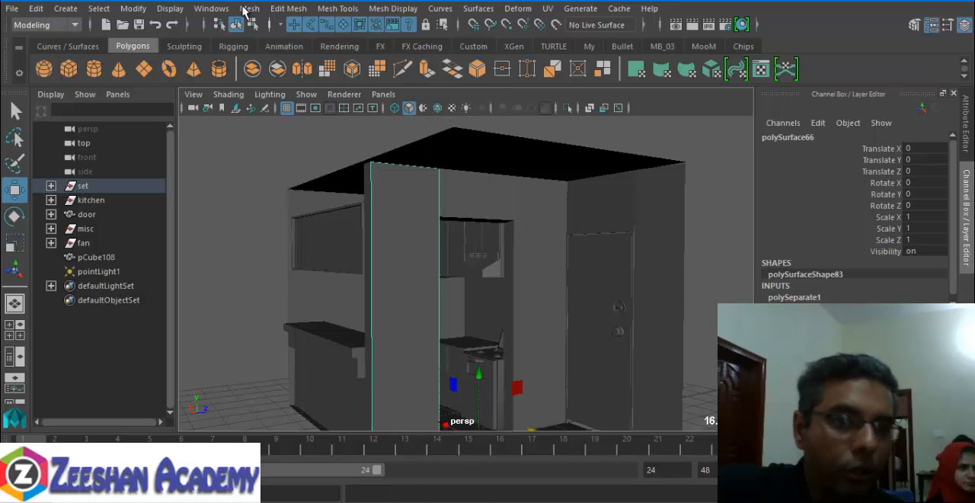
- Open the Hypershade and maximize its window
click(211, 9)
mouse_move(320, 88)
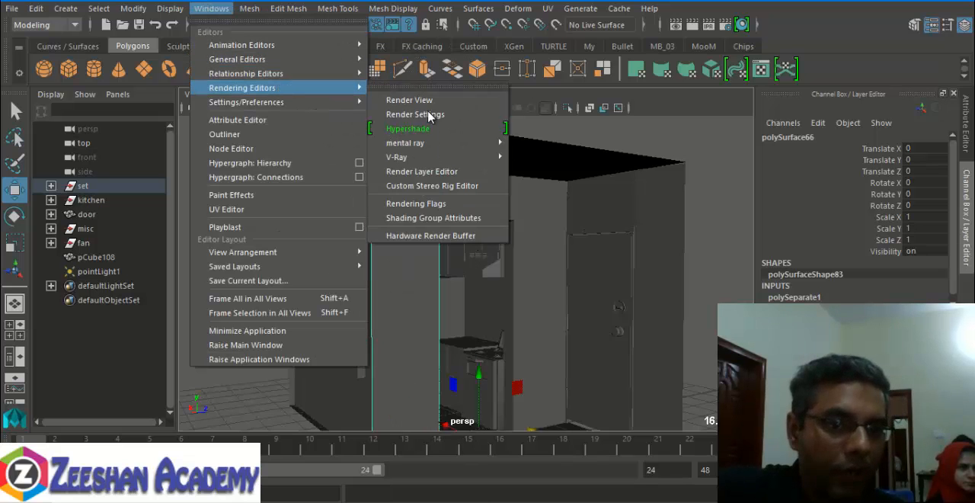
click(428, 134)
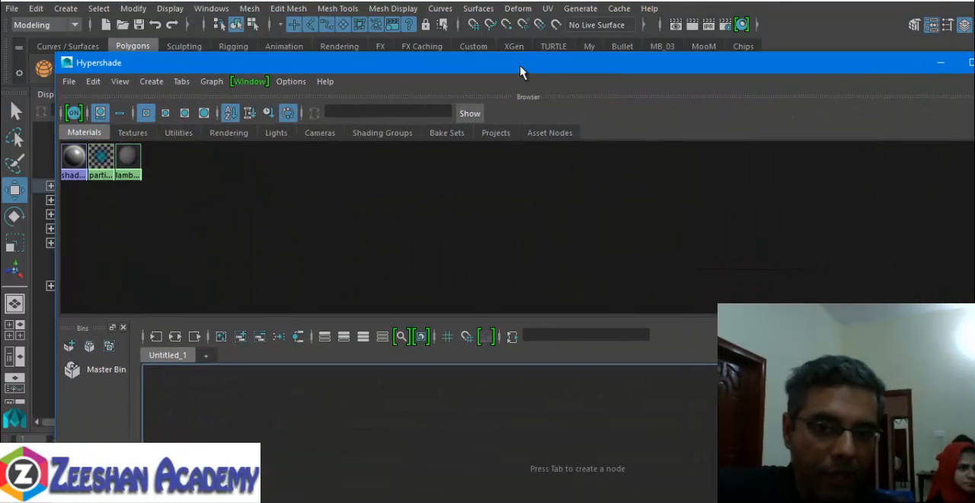
double_click(521, 72)
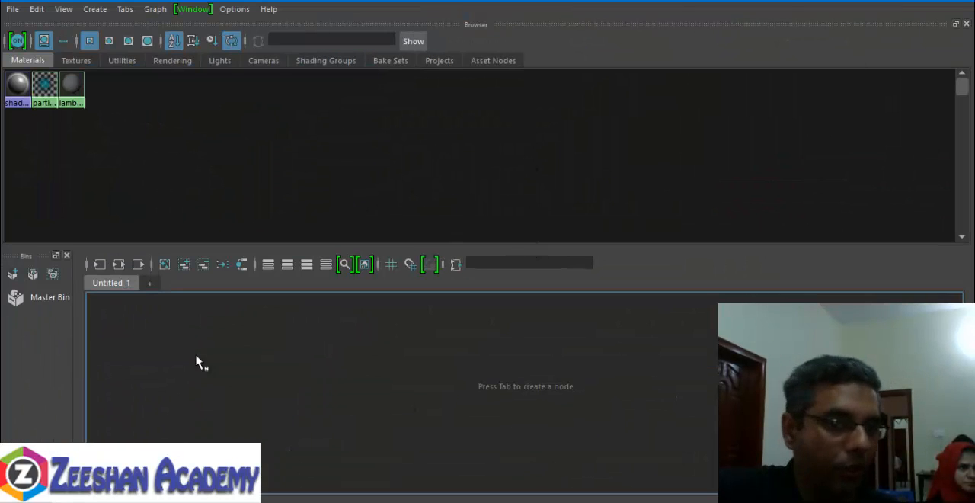
- Show the Property Editor and the Material Viewer in the Hypershade
click(202, 13)
click(239, 45)
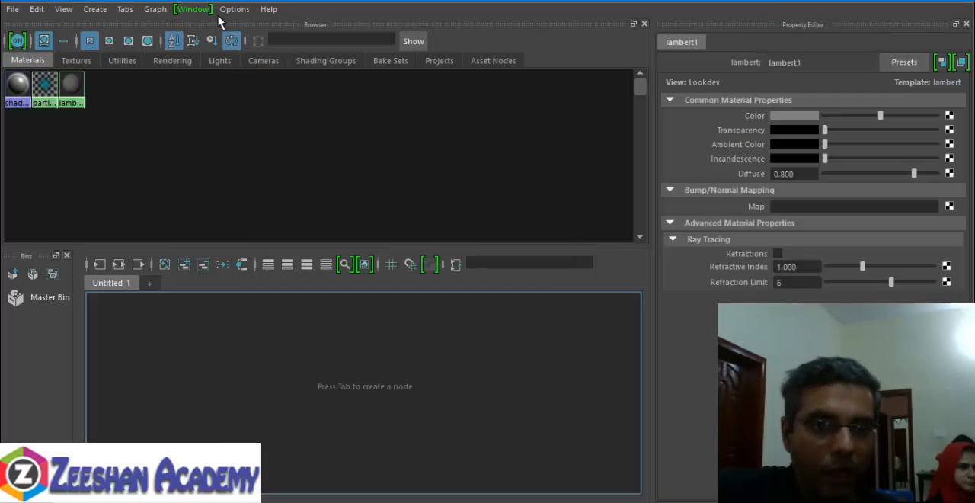
click(201, 13)
click(234, 67)
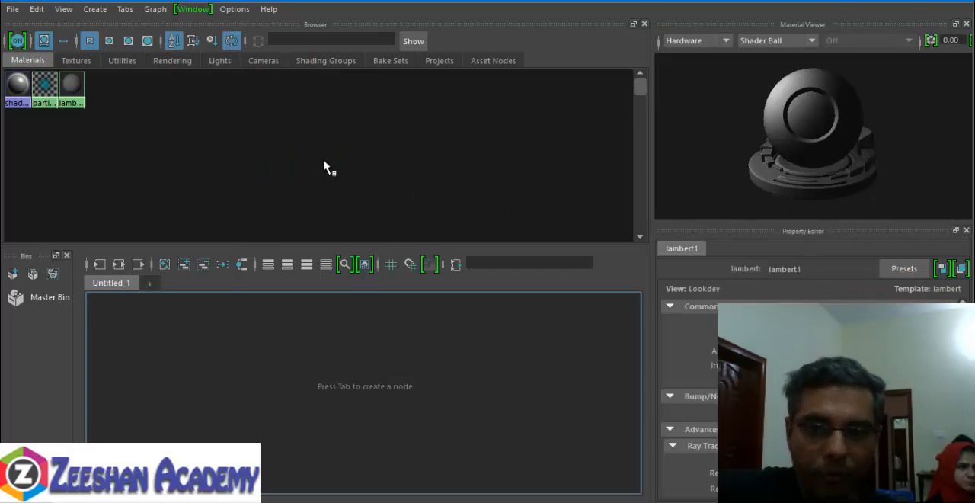
- Widen the Bins area of the Hypershade
click(192, 9)
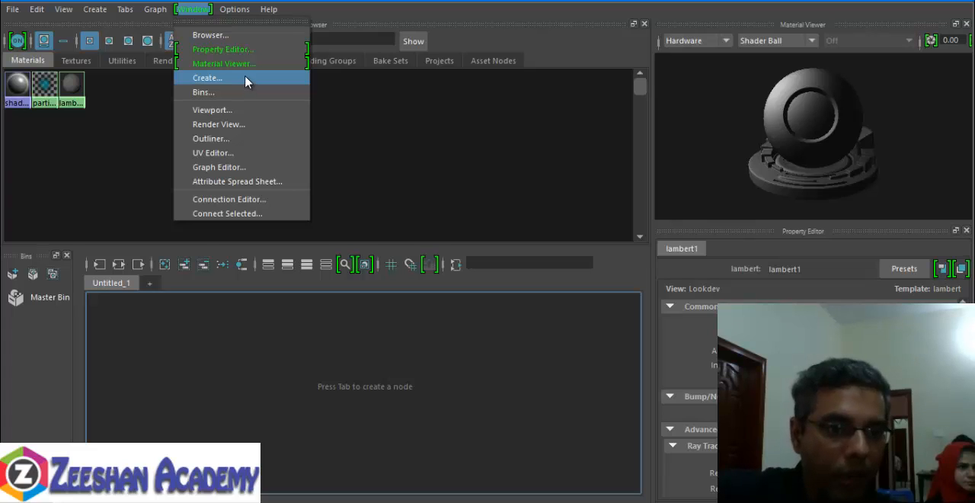
click(66, 369)
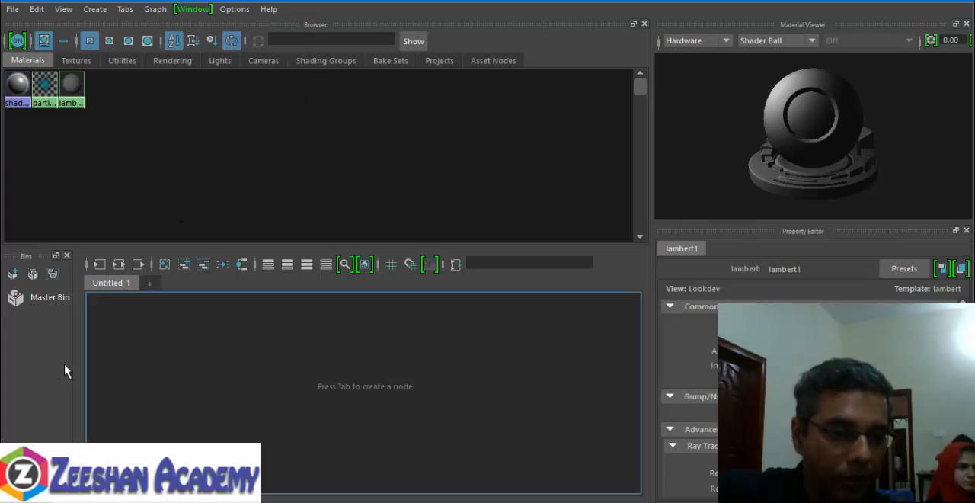
drag(75, 357, 142, 374)
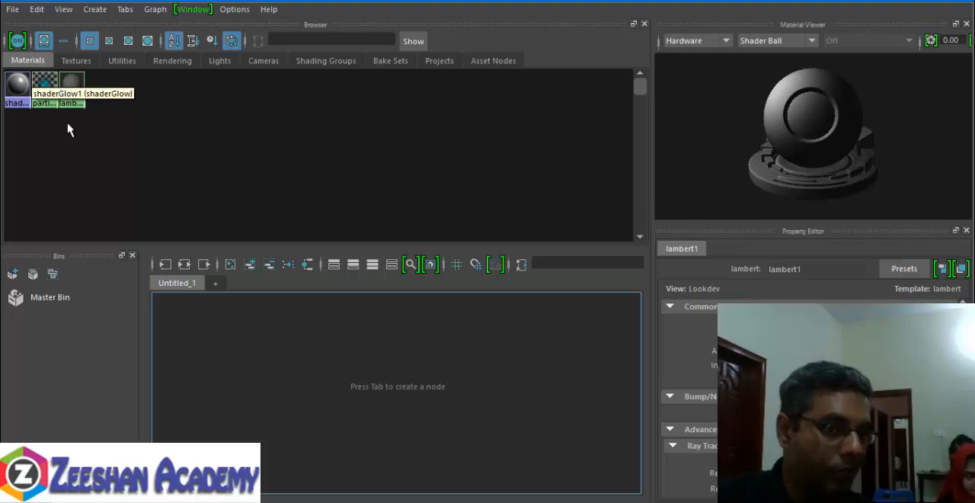
- Compare the larger swatch sizes in the material browser and display the swatches at medium size
click(109, 40)
click(128, 40)
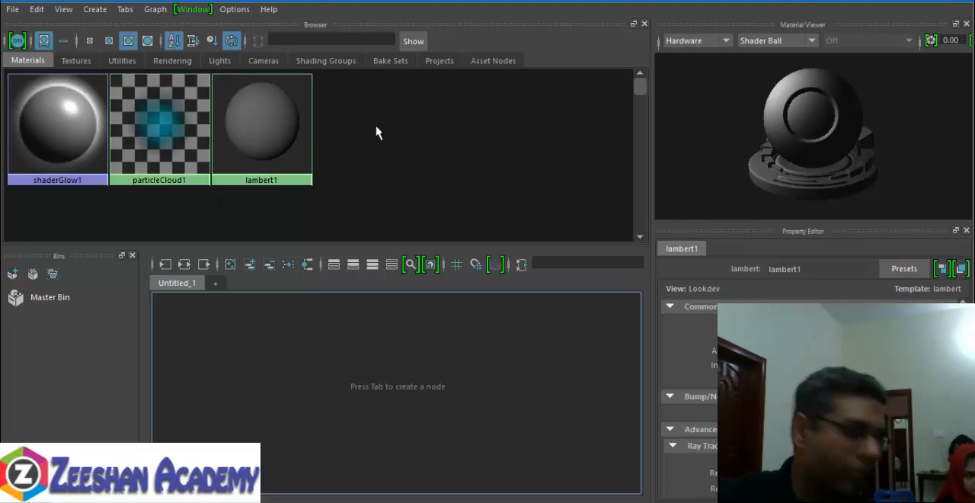
click(147, 40)
click(109, 41)
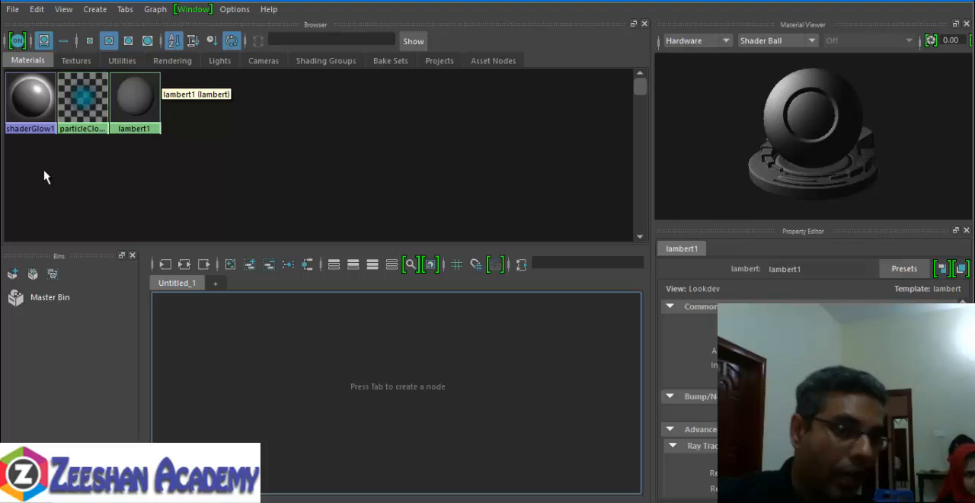
- Examine the default materials shaderGlow1, particleCloud1 and lambert1 by selecting them together and one by one
drag(42, 173, 174, 91)
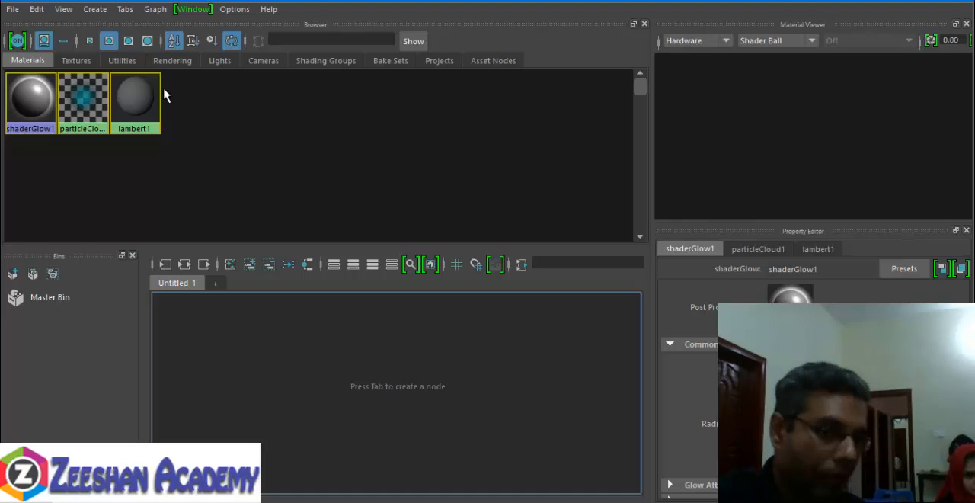
click(142, 100)
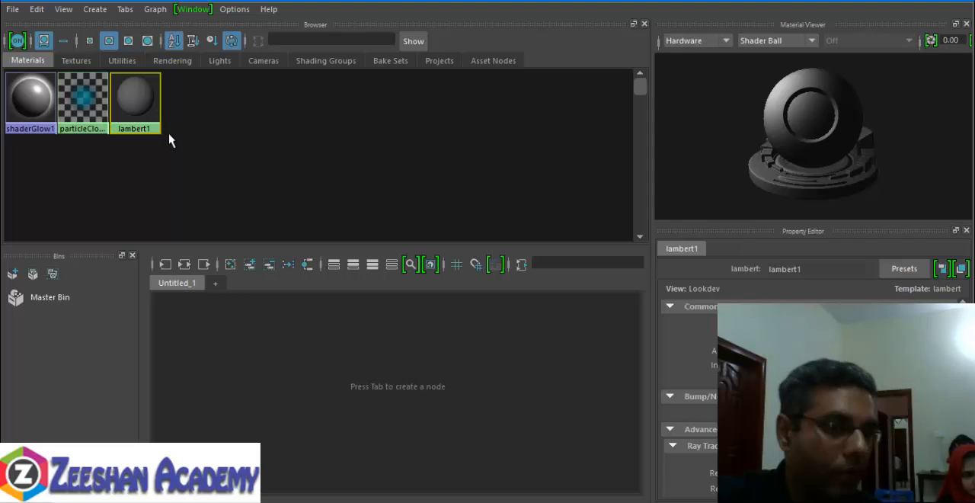
click(31, 100)
click(85, 100)
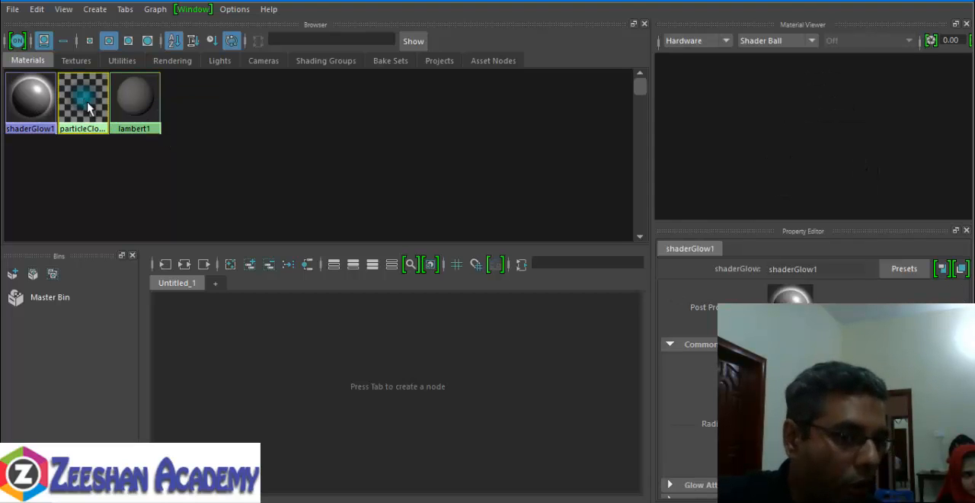
drag(114, 152, 33, 82)
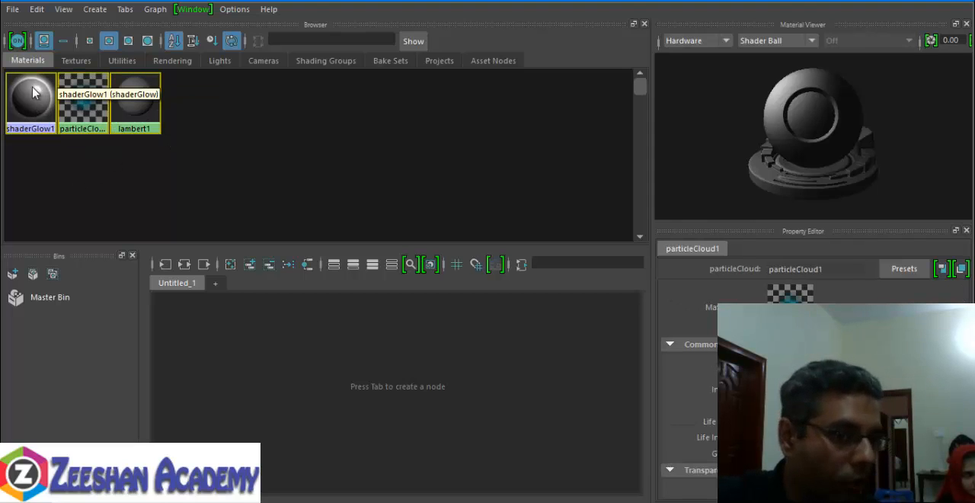
click(213, 140)
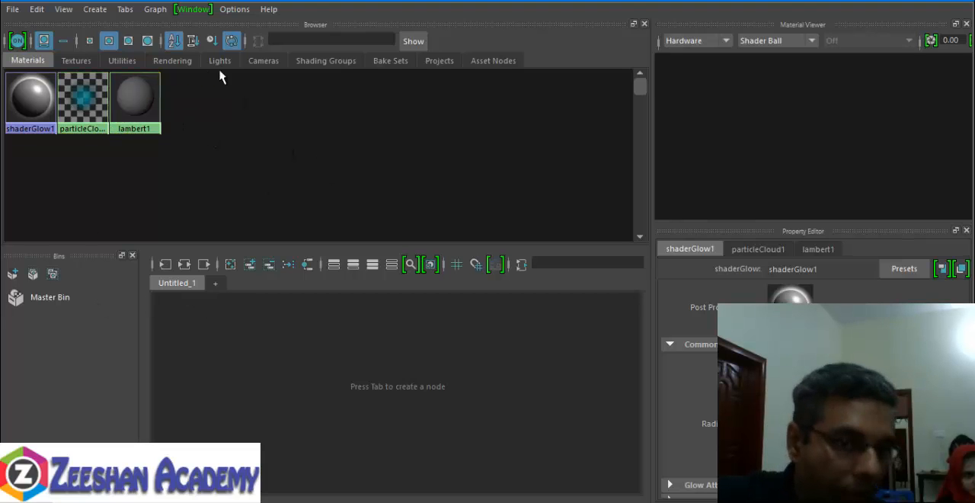
- Look through the Textures, Utilities and Rendering categories of the browser and return to the materials
click(74, 61)
click(117, 62)
click(169, 63)
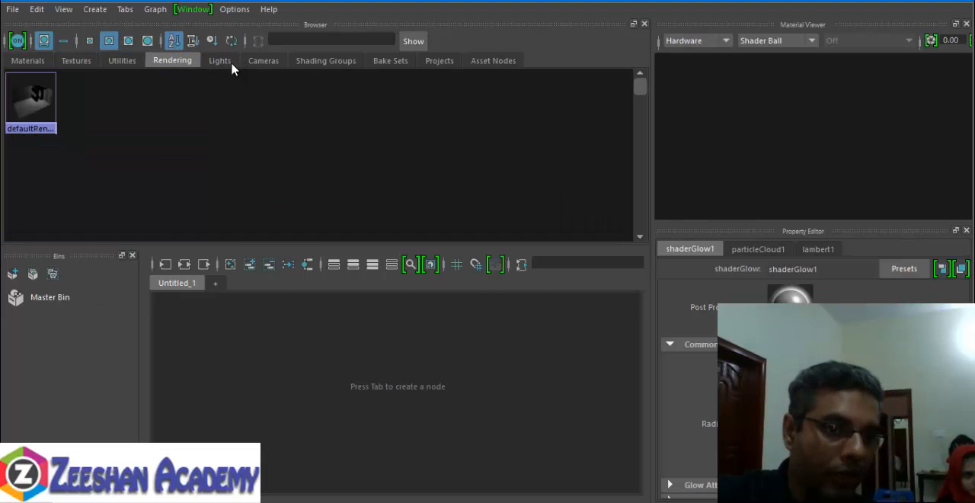
click(122, 61)
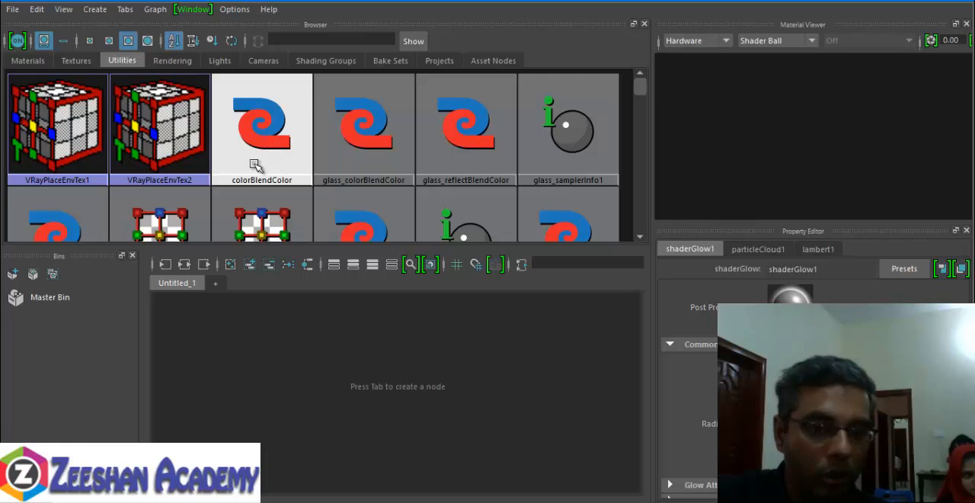
scroll(259, 164, down, 2)
click(76, 61)
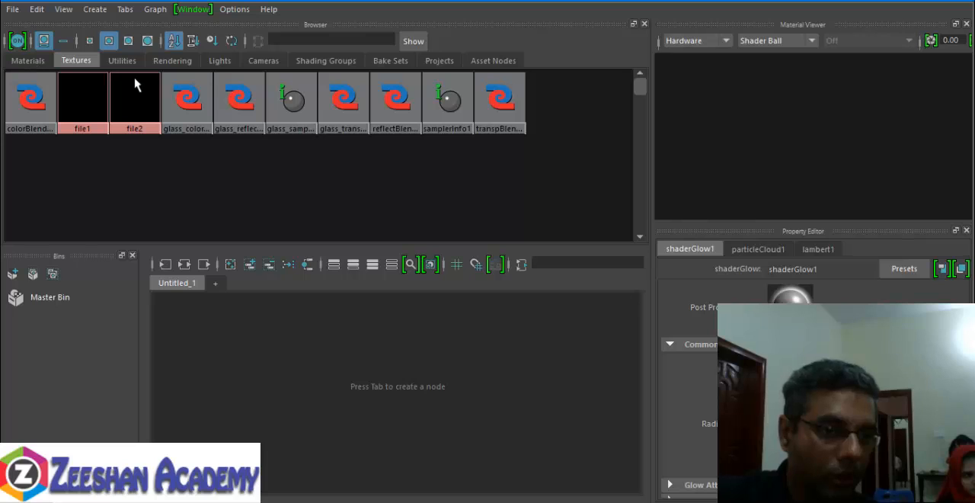
click(30, 60)
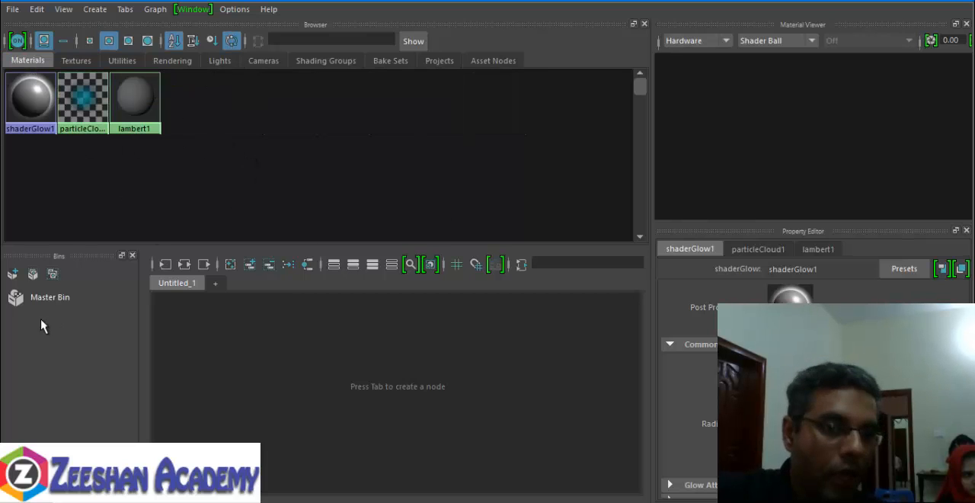
- Replace the Bins area with the Create area, docked beside the node work area
click(65, 301)
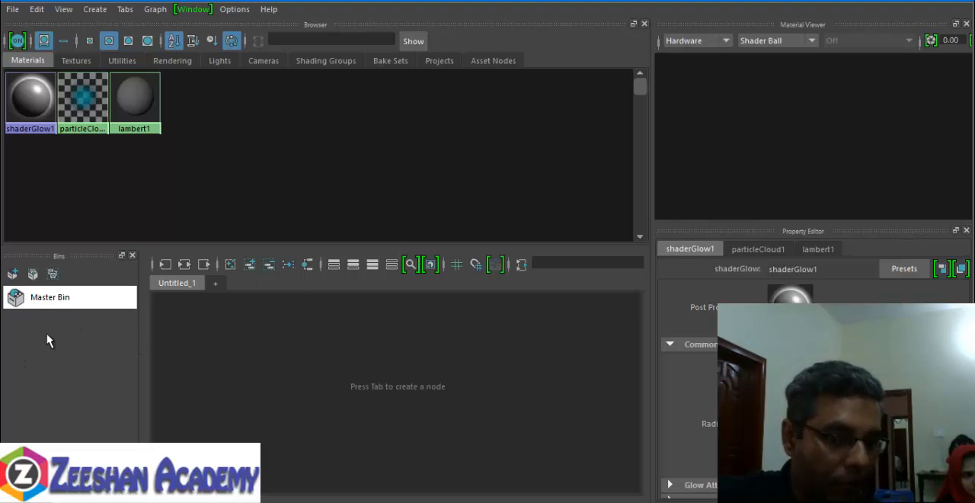
click(193, 10)
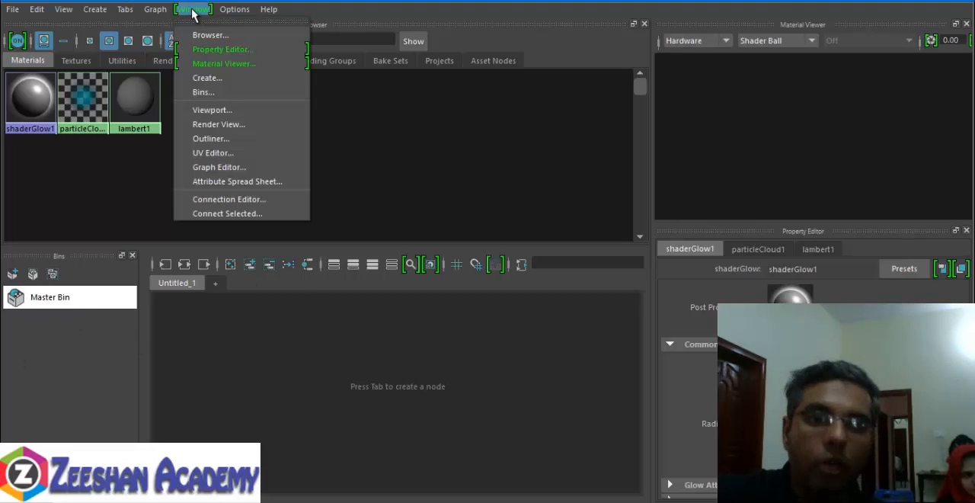
click(256, 89)
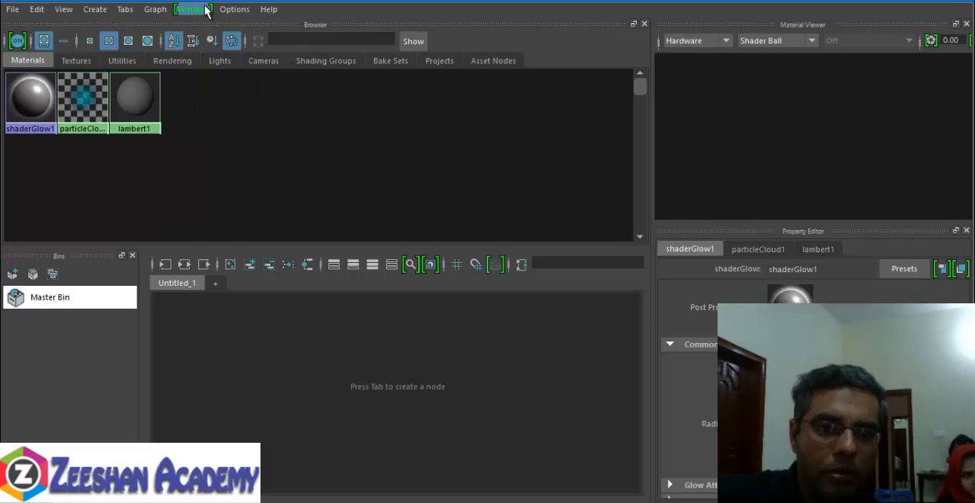
click(205, 9)
click(250, 86)
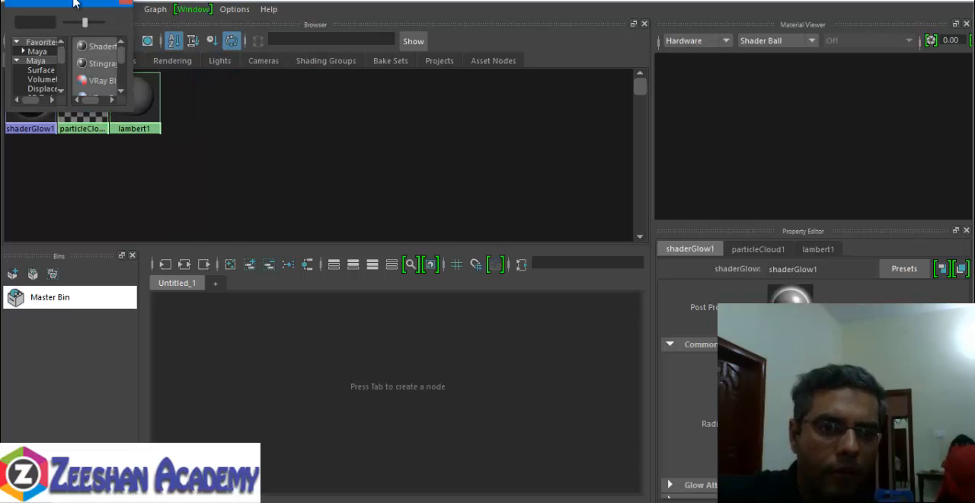
click(132, 255)
drag(206, 25, 375, 227)
drag(290, 200, 44, 261)
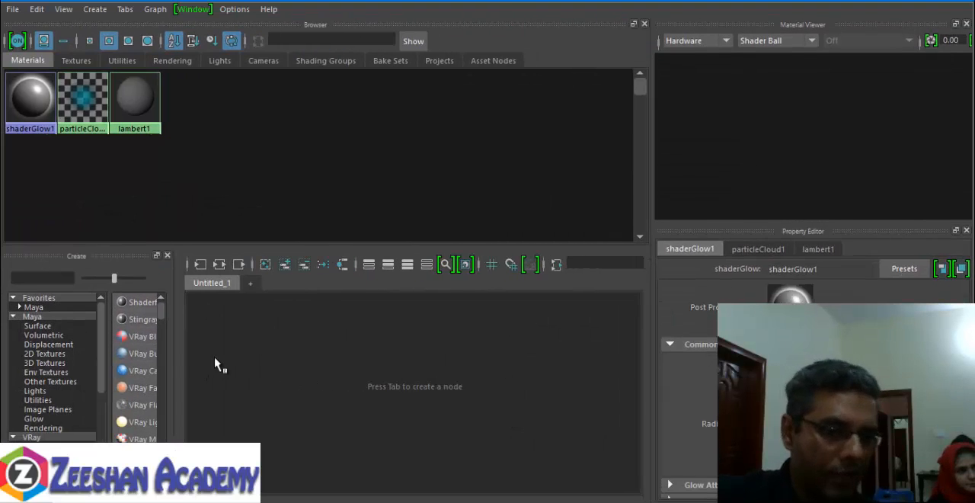
- Widen the Create area, narrow its category list and list the favorite Maya shaders
drag(191, 351, 232, 358)
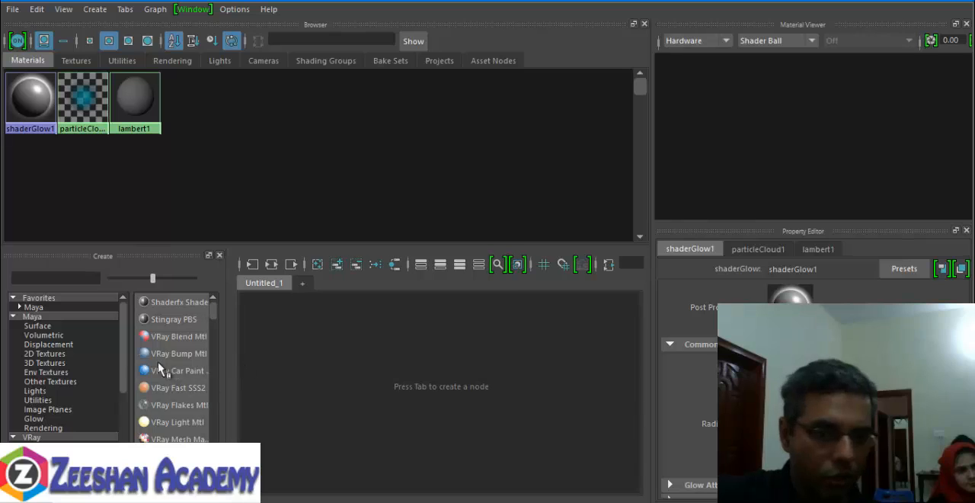
drag(132, 366, 116, 366)
click(42, 308)
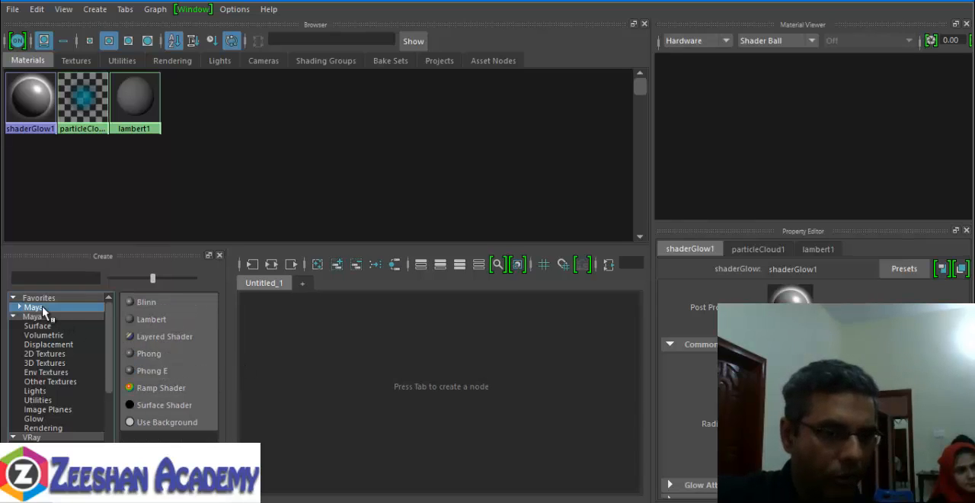
click(190, 9)
click(118, 262)
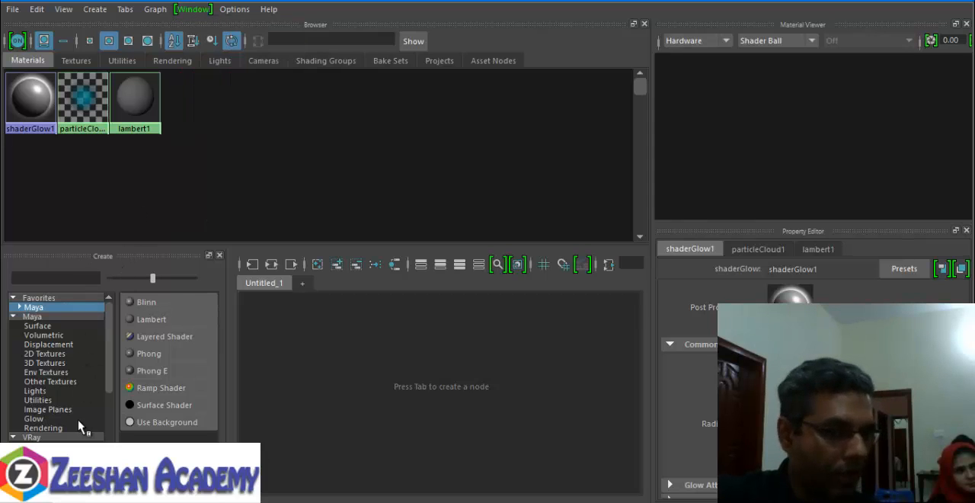
click(41, 113)
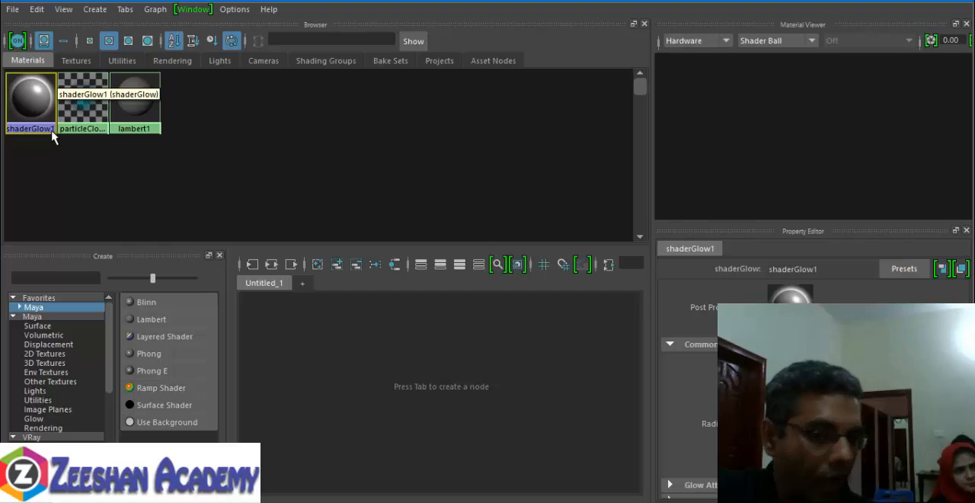
middle_drag(50, 131, 415, 415)
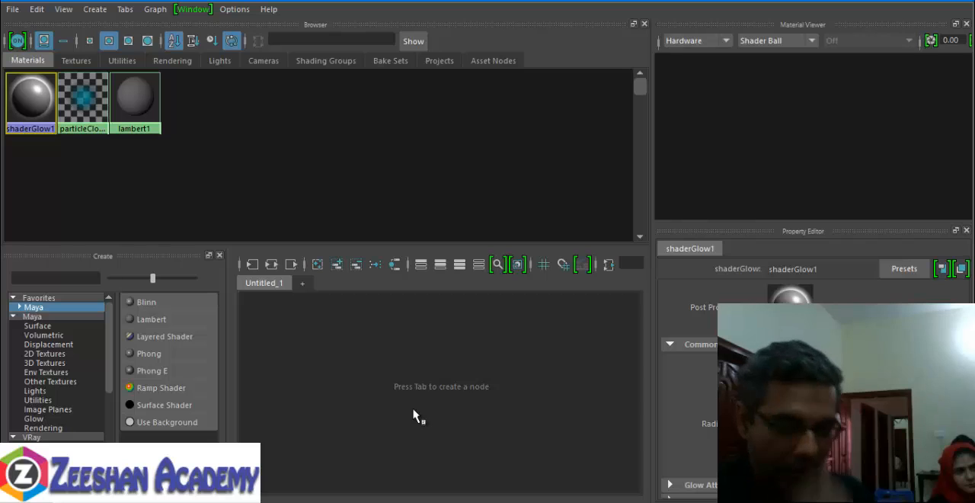
middle_drag(414, 410, 425, 435)
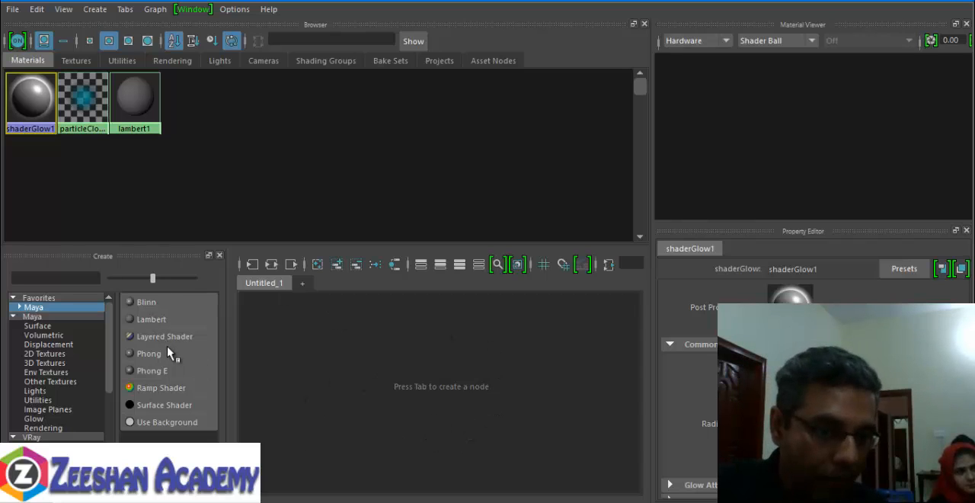
- Create a Lambert material and arrange its node beside its shading group in the work area
click(152, 320)
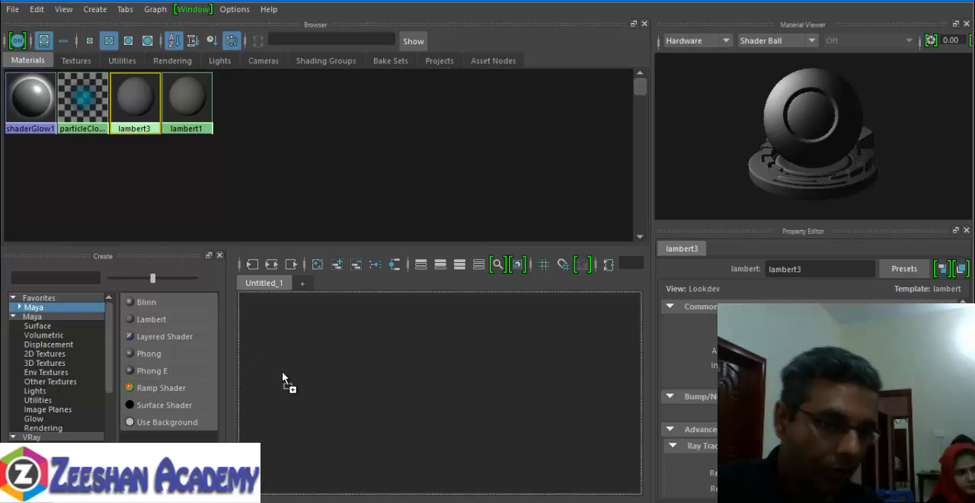
middle_drag(316, 377, 304, 425)
scroll(445, 389, up, 8)
scroll(323, 424, up, 3)
alt+middle_drag(454, 419, 390, 433)
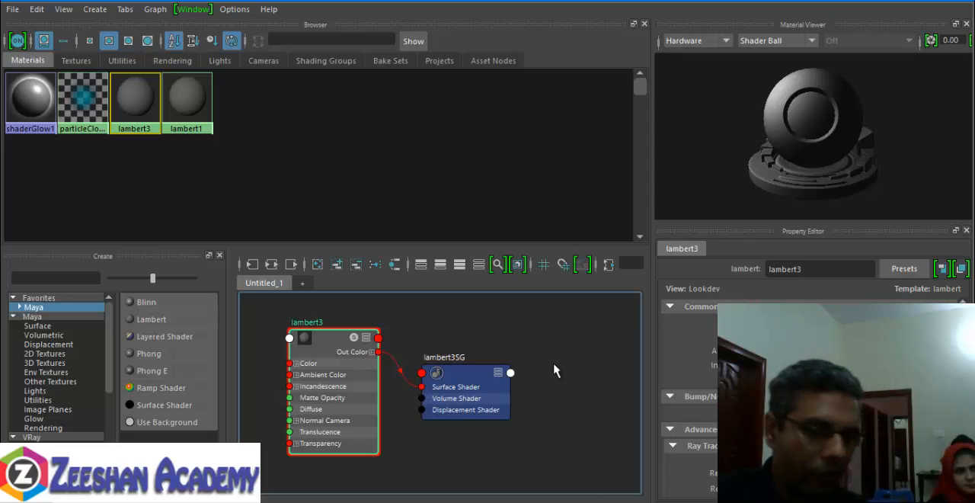
mouse_move(333, 347)
mouse_down()
mouse_move(351, 345)
mouse_move(326, 345)
mouse_up()
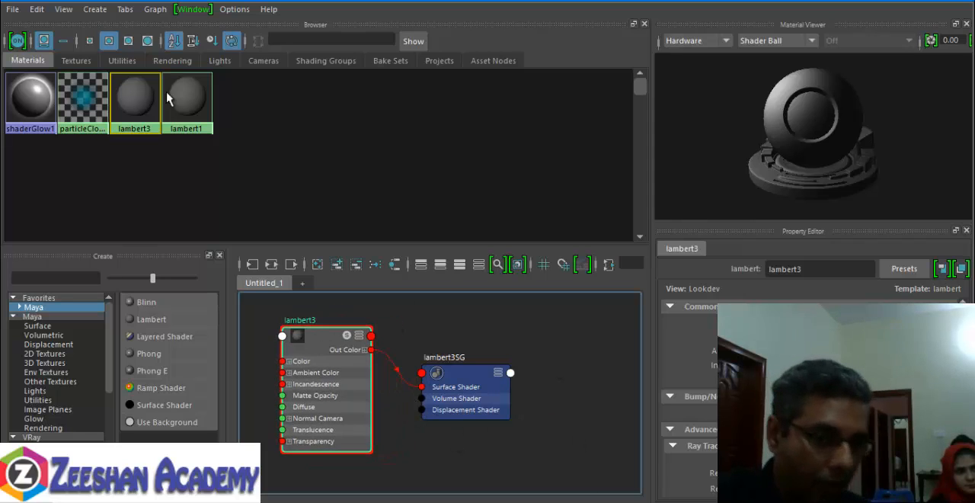
- Rename the new Lambert material as WalssMT
right_drag(129, 102, 131, 141)
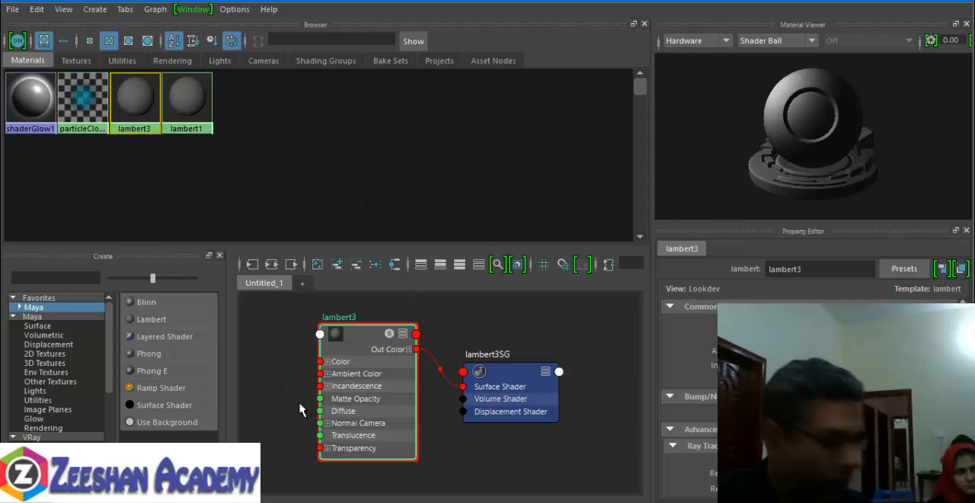
right_drag(132, 93, 126, 131)
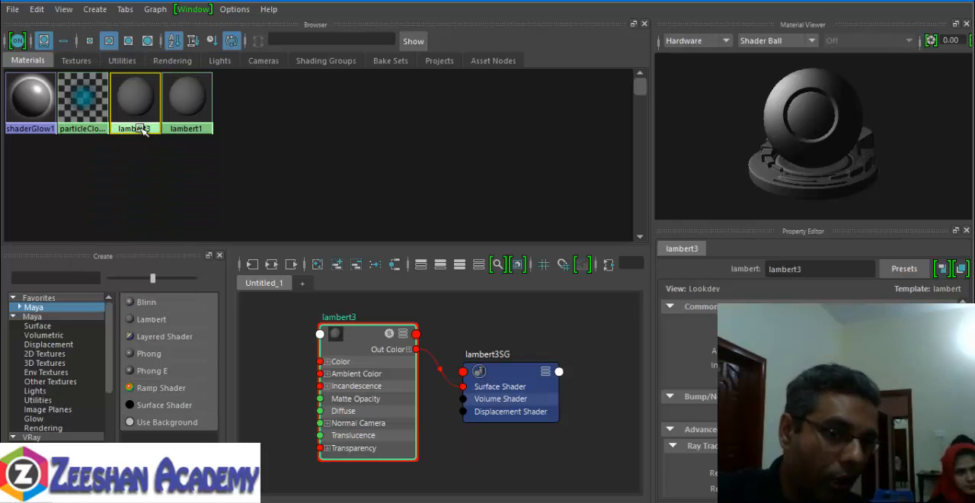
right_drag(142, 131, 153, 286)
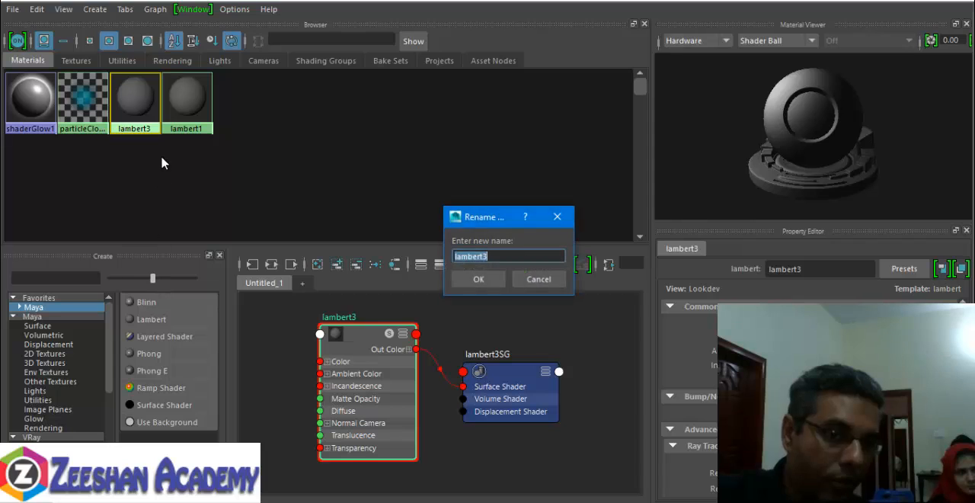
text(W)
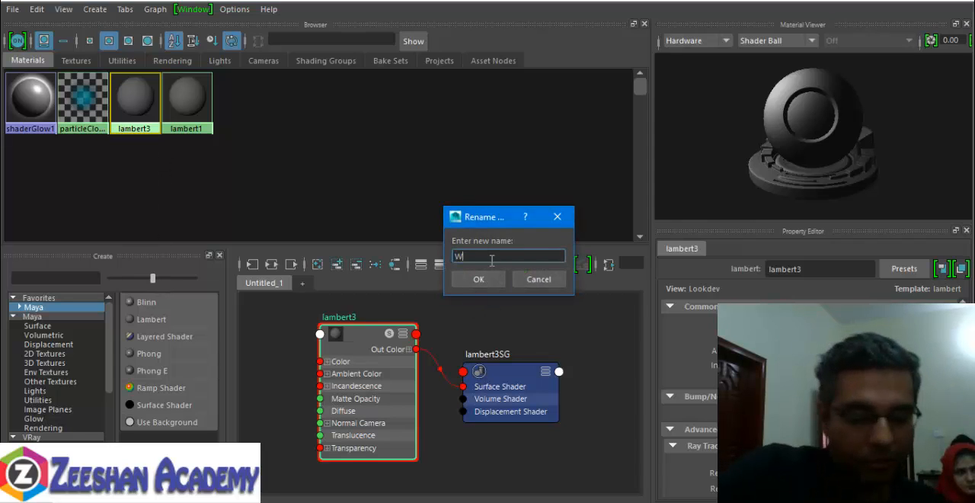
text(alssMT)
key(Return)
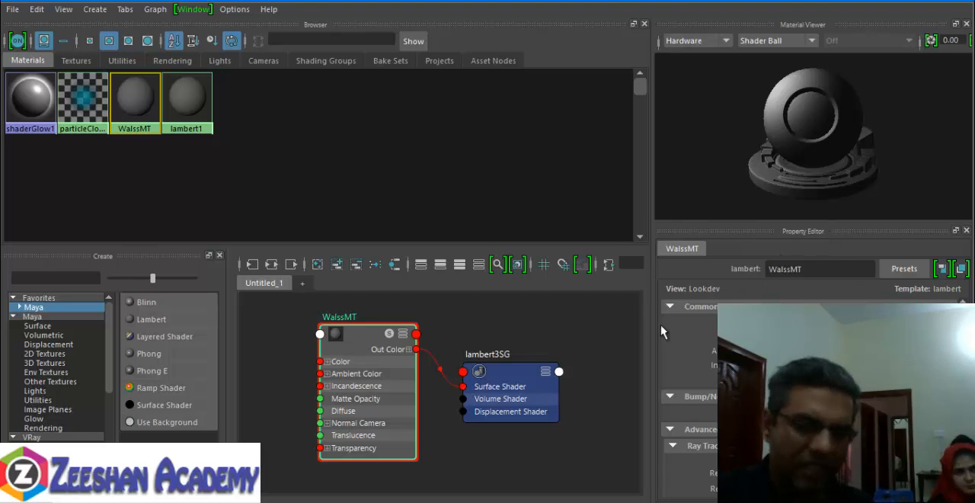
- Set the WalssMT material's color to a pale yellow with H 69.330, S 0.255 and V 0.784
click(890, 2)
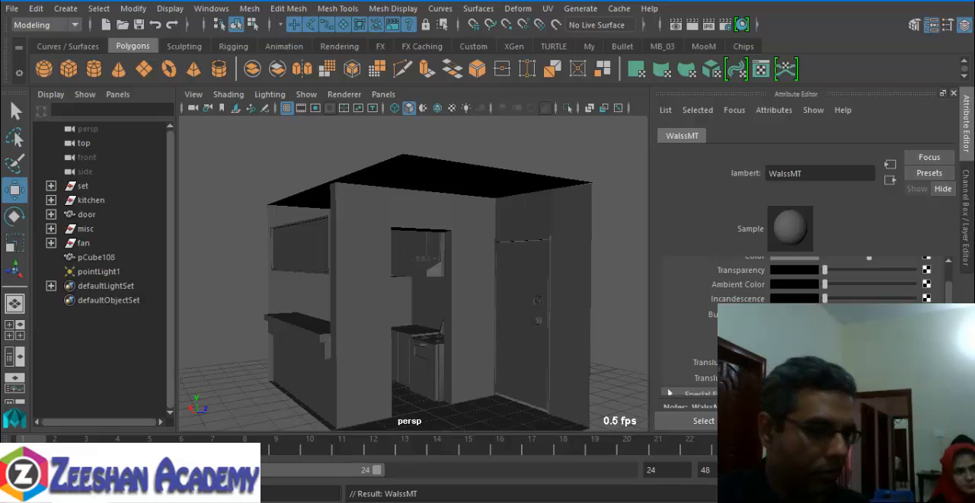
key(alt+Tab)
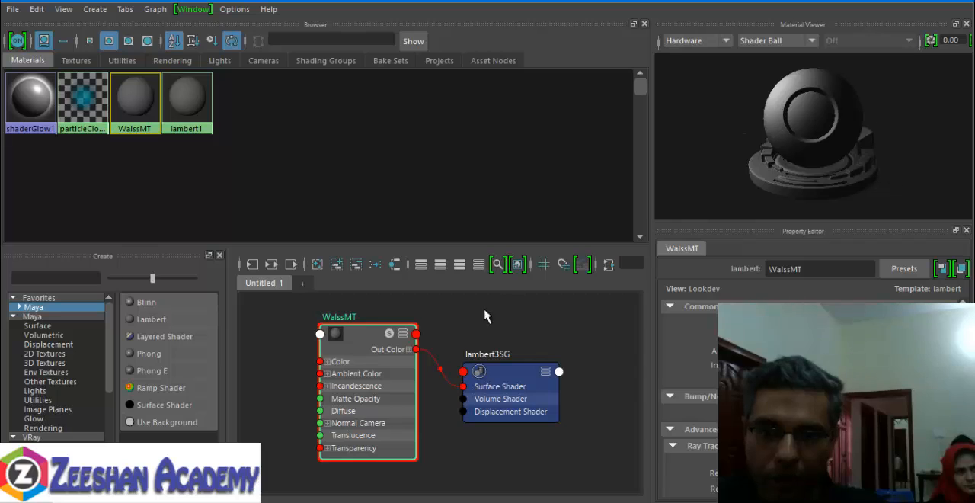
alt+middle_drag(486, 315, 426, 324)
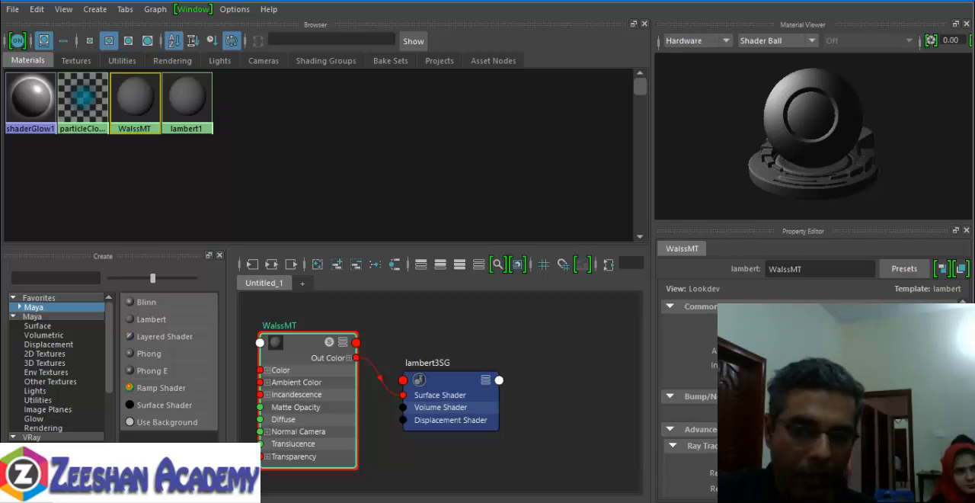
click(799, 322)
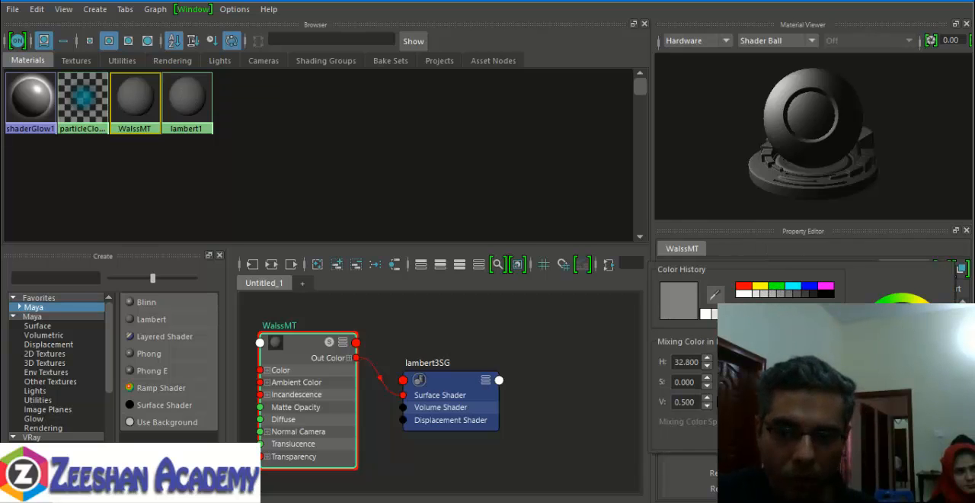
mouse_move(723, 382)
mouse_down()
mouse_move(762, 381)
mouse_move(739, 382)
mouse_up()
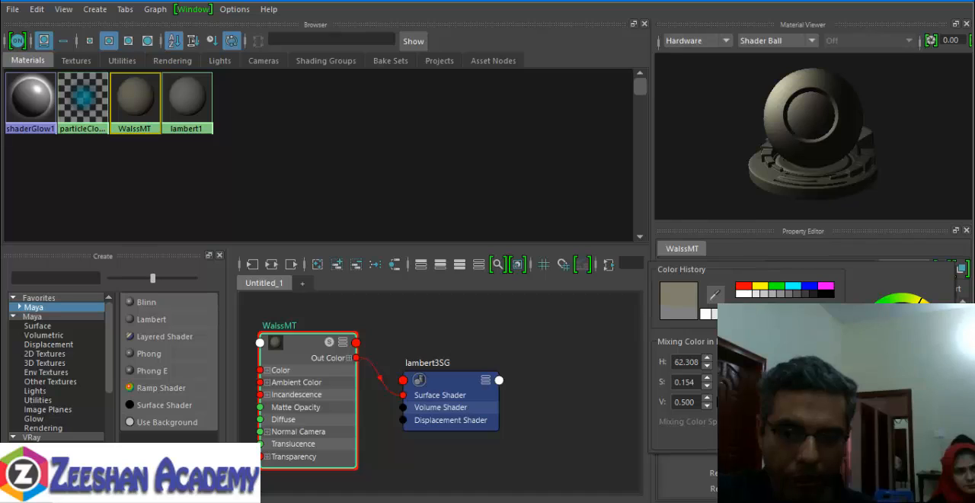
drag(895, 344, 907, 344)
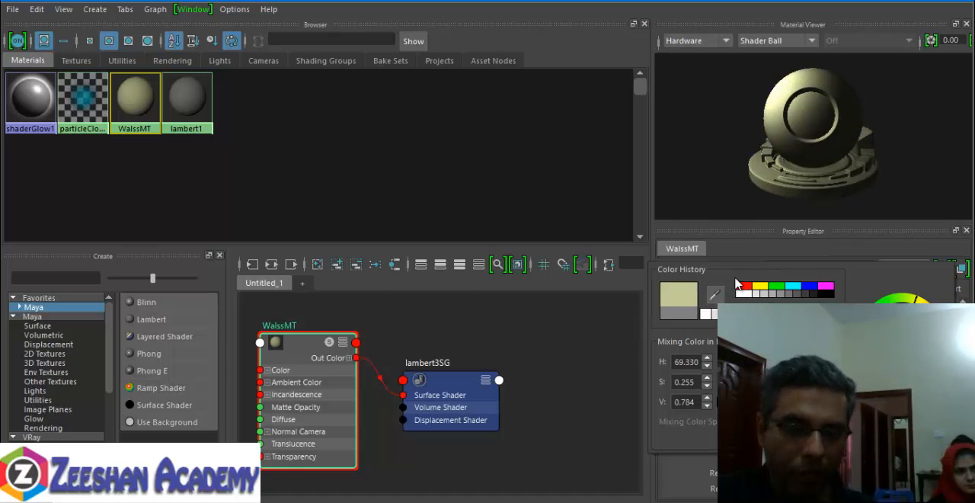
click(566, 239)
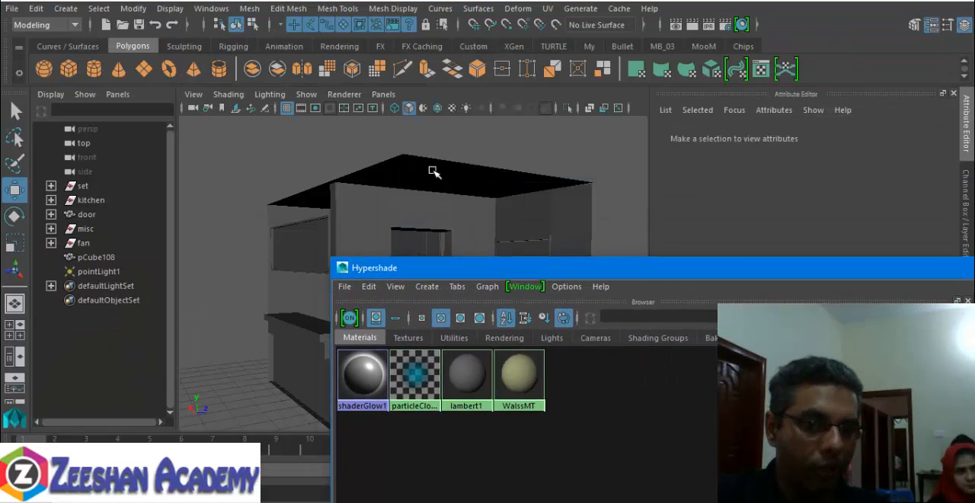
- Move the Hypershade aside to uncover the viewport and select the wall pieces at the room's front corner
alt+middle_drag(432, 172, 366, 119)
alt+drag(365, 119, 276, 213)
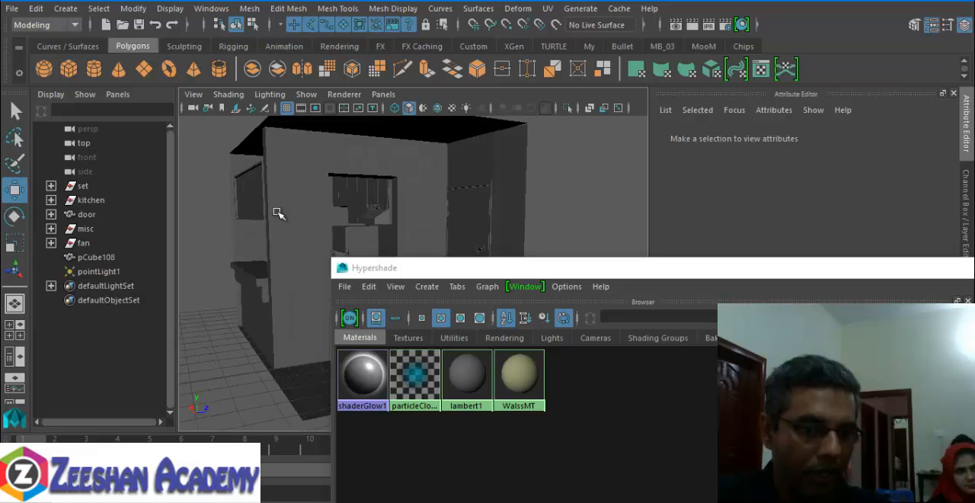
click(278, 214)
alt+middle_drag(252, 237, 237, 240)
alt+drag(237, 239, 279, 176)
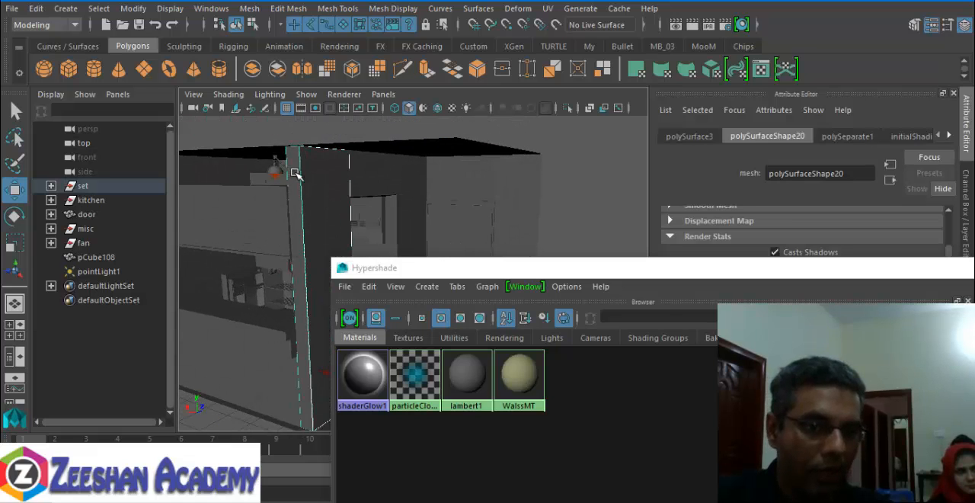
click(296, 173)
- Add the wall piece around the door and the kitchen-side wall with the wide opening to the selection
alt+drag(437, 224, 397, 172)
click(417, 148)
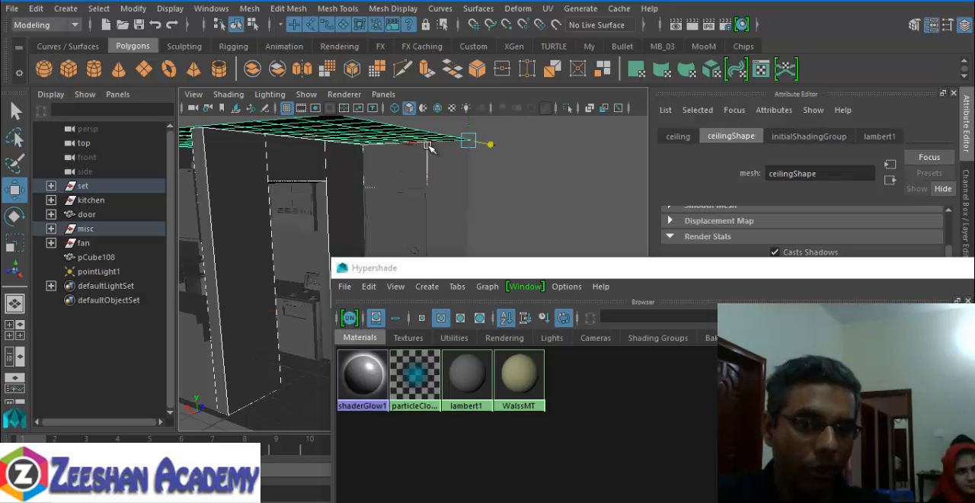
click(433, 159)
alt+middle_drag(325, 226, 342, 140)
alt+drag(342, 140, 418, 272)
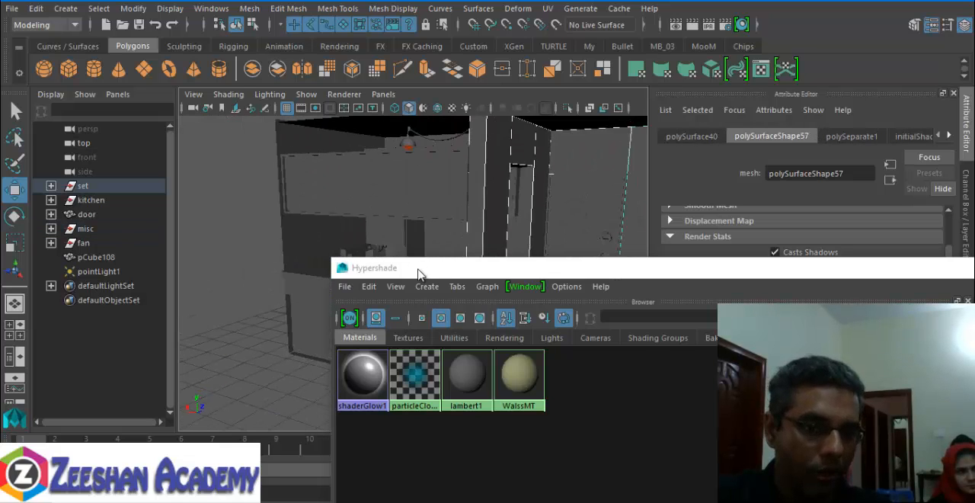
alt+drag(398, 214, 354, 214)
click(342, 150)
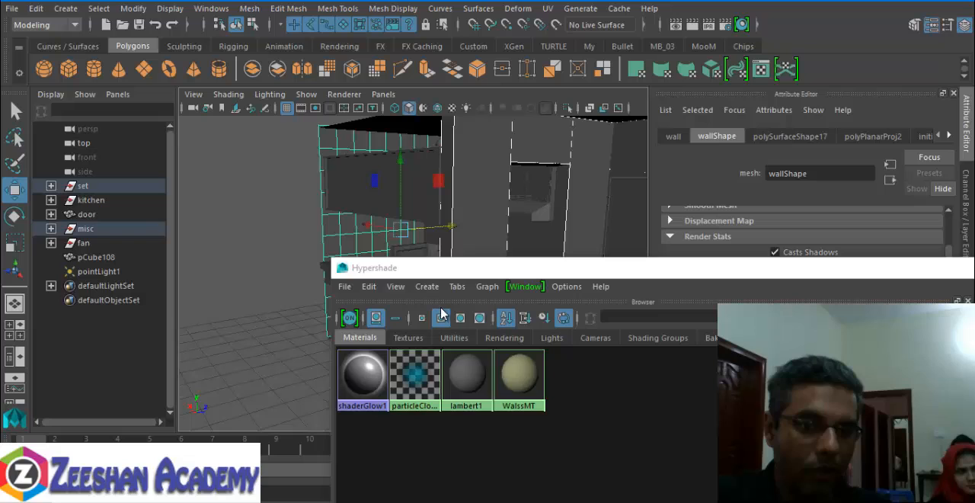
- Assign the WalssMT material to the selected wall pieces
right_click(514, 374)
click(507, 374)
right_drag(514, 370, 497, 273)
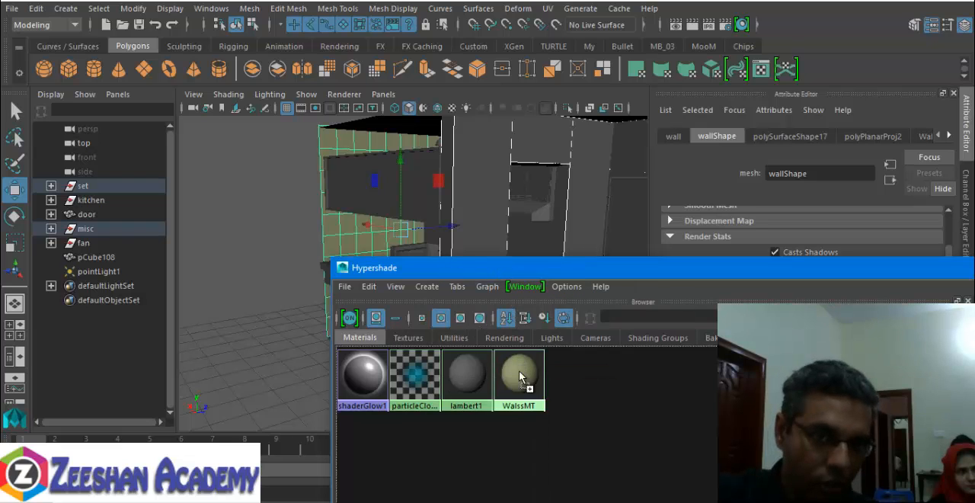
- Minimize the Hypershade and examine the newly shaded walls from several angles for overlapping duplicate surfaces
click(488, 196)
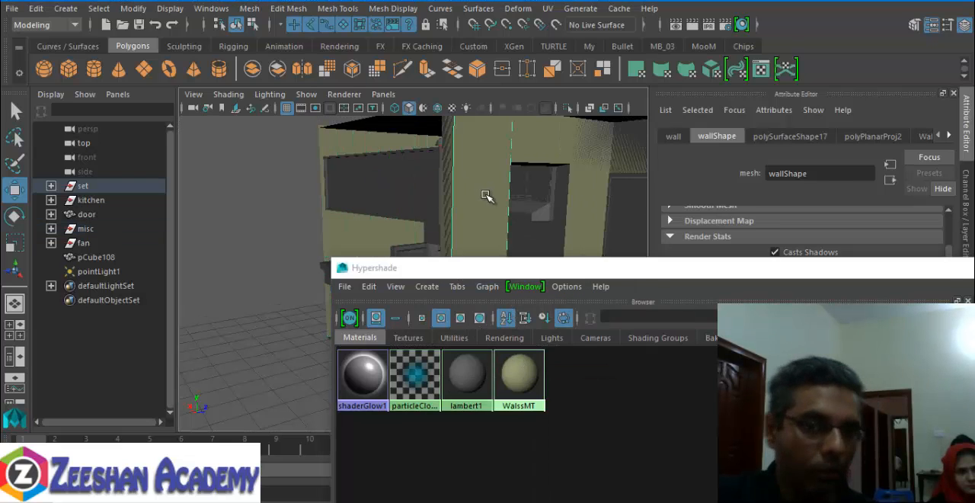
alt+middle_drag(587, 198, 450, 199)
alt+drag(450, 199, 422, 187)
alt+right_drag(422, 187, 402, 207)
alt+drag(401, 207, 306, 214)
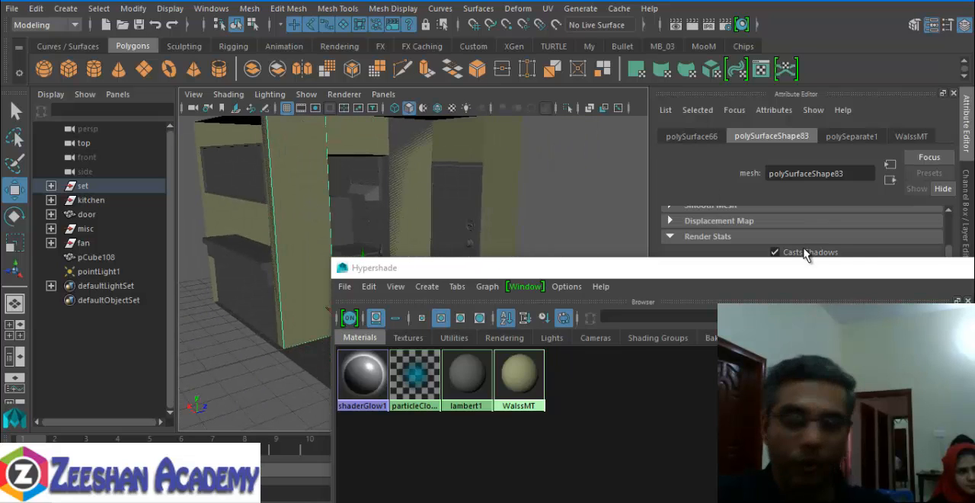
drag(866, 266, 583, 255)
click(936, 255)
alt+middle_drag(343, 219, 441, 284)
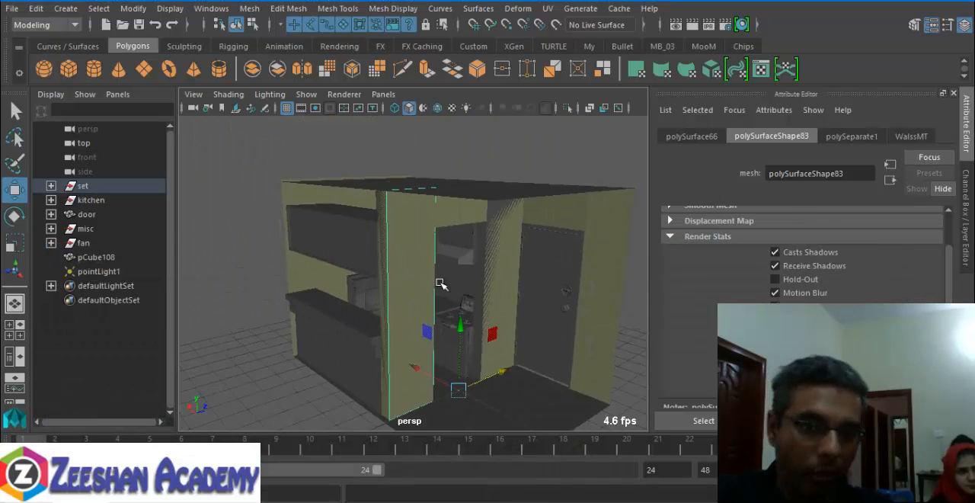
alt+drag(441, 283, 422, 274)
alt+right_drag(422, 274, 501, 305)
alt+drag(501, 305, 470, 279)
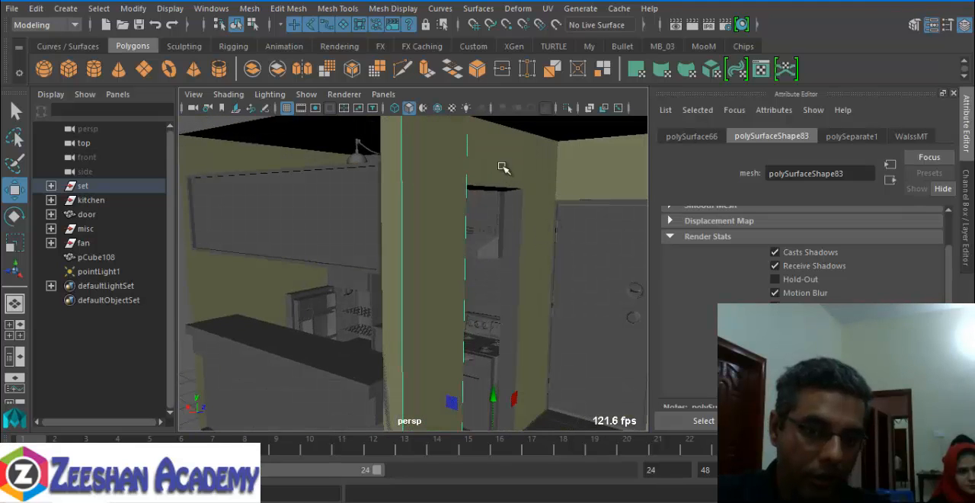
alt+drag(502, 167, 540, 181)
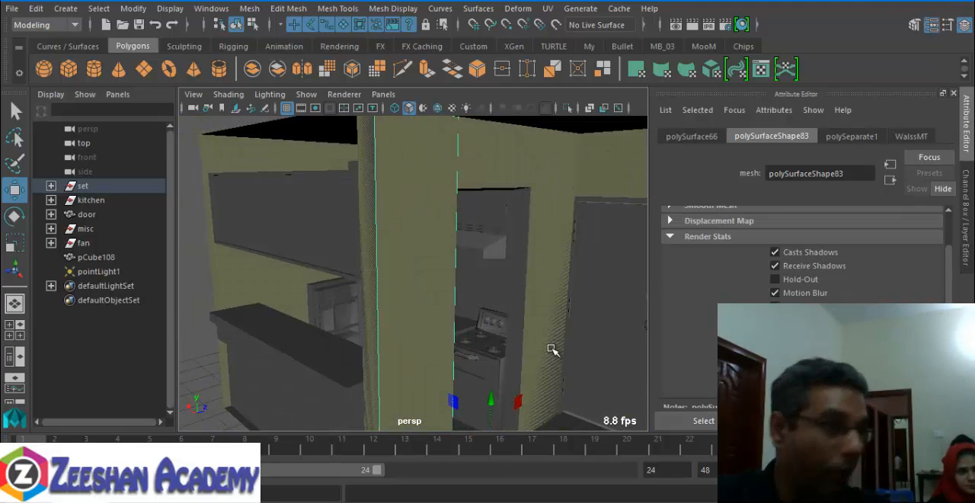
alt+drag(554, 348, 384, 392)
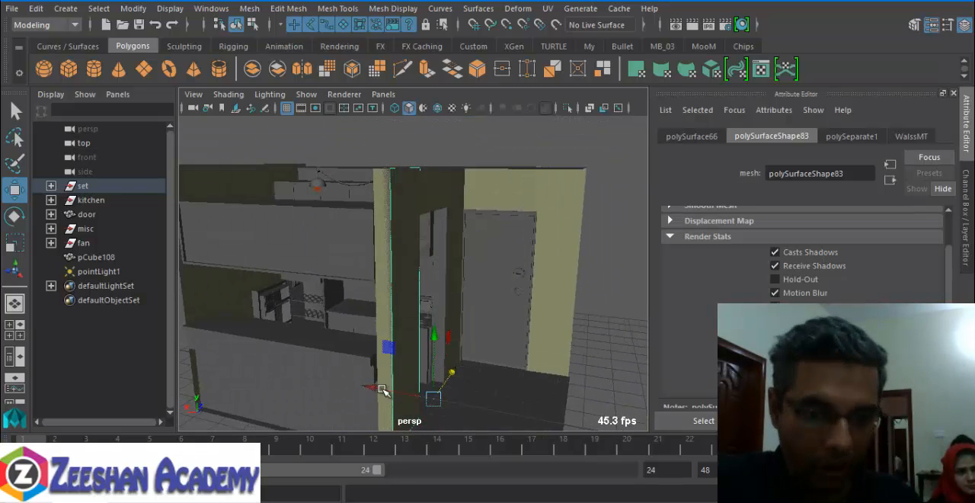
- Pull the overlapping front wall piece aside to isolate its duplicate, and delete the duplicate
click(401, 312)
alt+drag(407, 326, 400, 331)
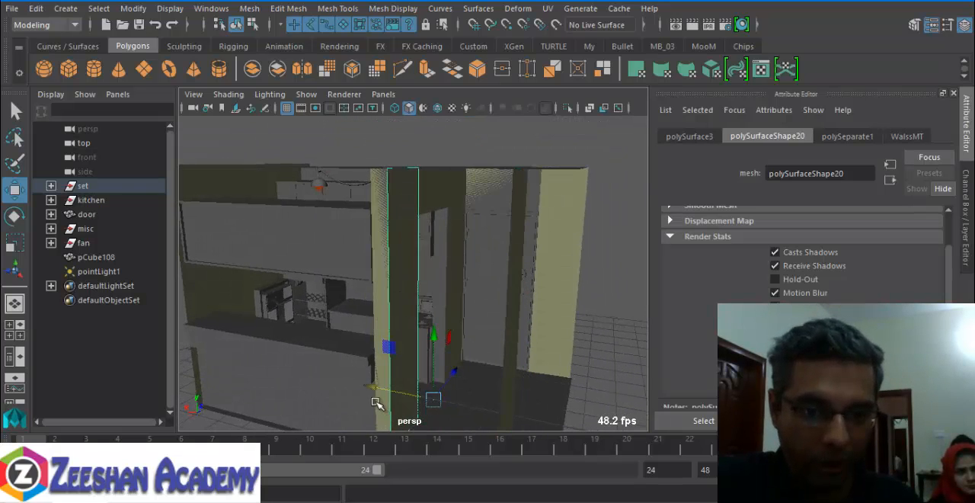
drag(374, 391, 417, 400)
key(ctrl+z)
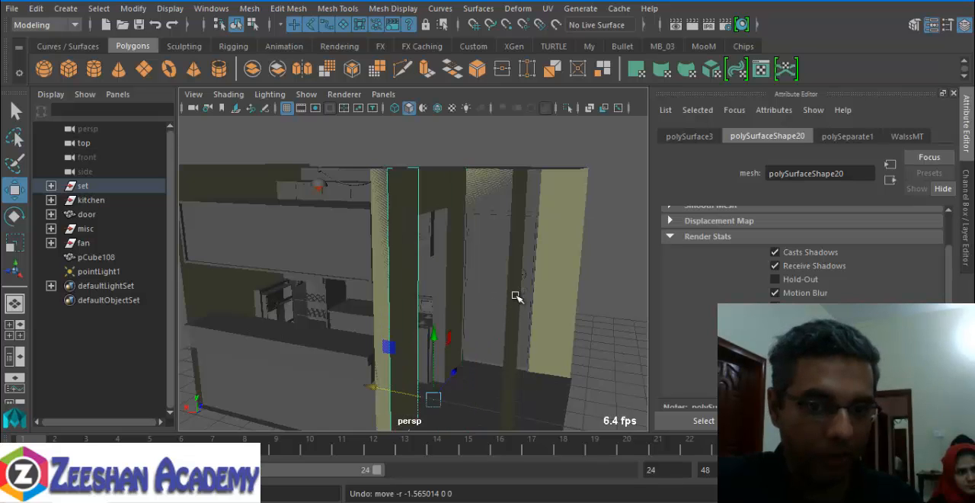
click(513, 297)
key(Delete)
- Delete the duplicate wall piece above the kitchen opening and the one between that opening and the door
click(428, 202)
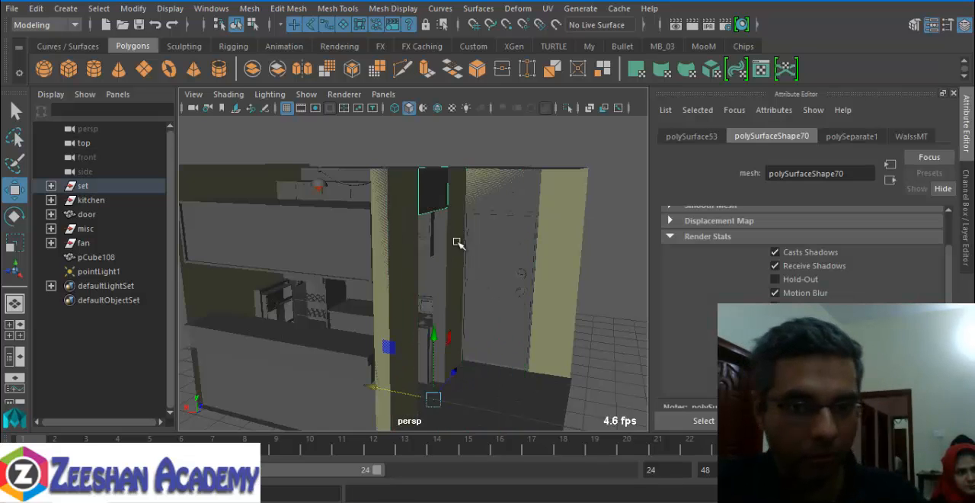
alt+drag(458, 244, 409, 302)
drag(362, 389, 408, 406)
click(461, 221)
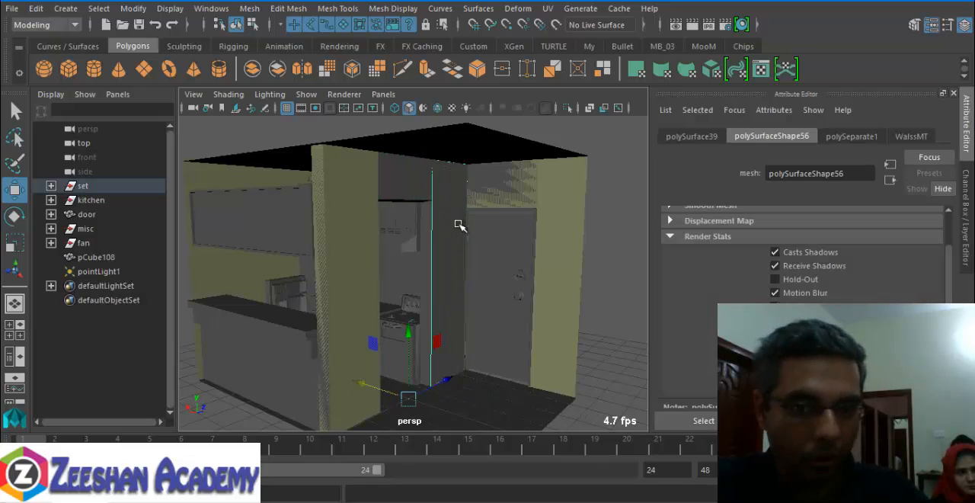
drag(368, 381, 391, 389)
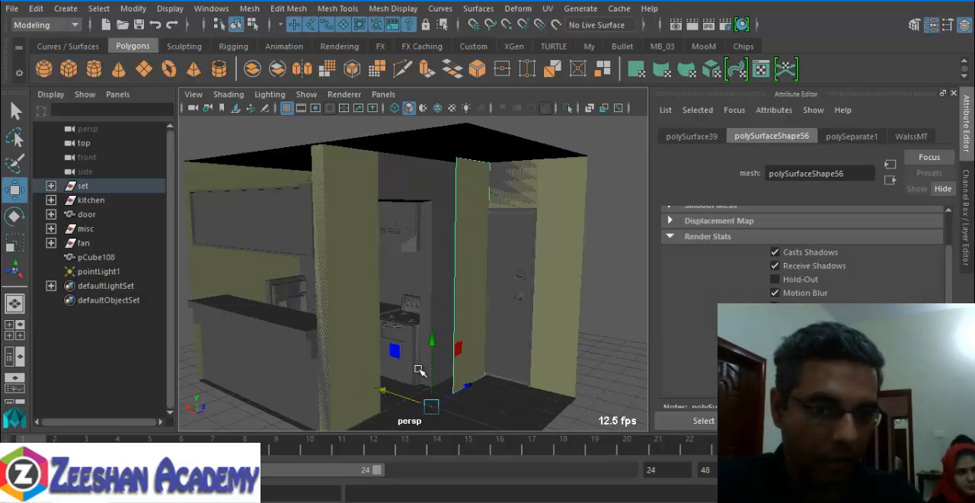
key(Delete)
- Delete the duplicate piece above the door and test the wall piece on the door's outer side for an overlap, undoing the move
click(514, 175)
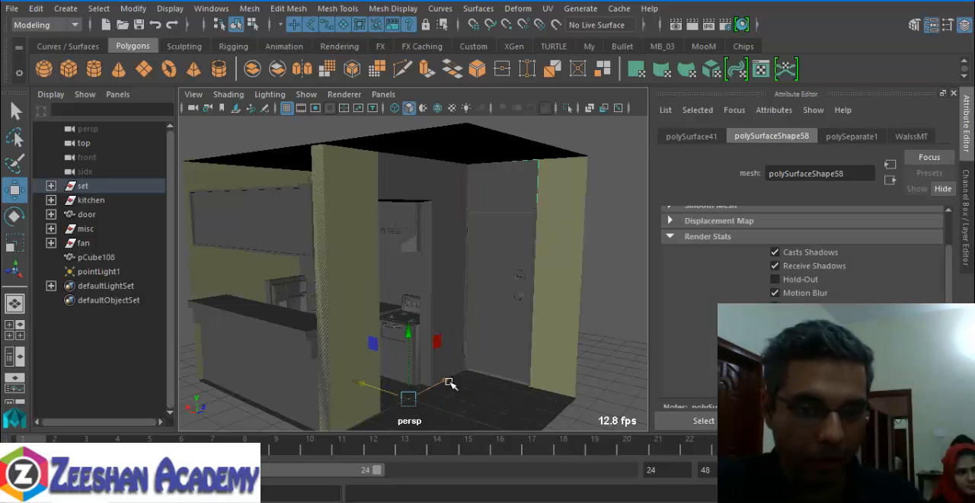
key(Delete)
click(573, 326)
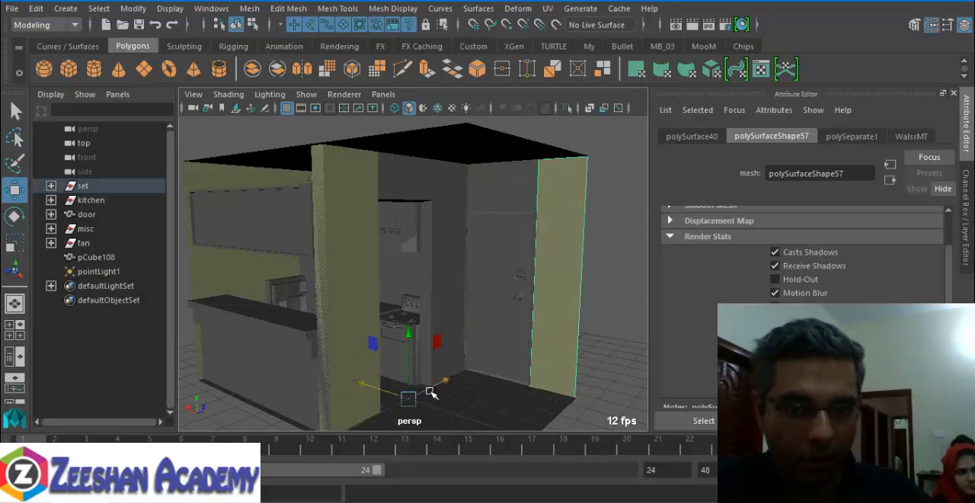
drag(430, 392, 374, 420)
key(ctrl+z)
- Delete the duplicate narrow end face of the front wall, next to the kitchen counter
click(312, 208)
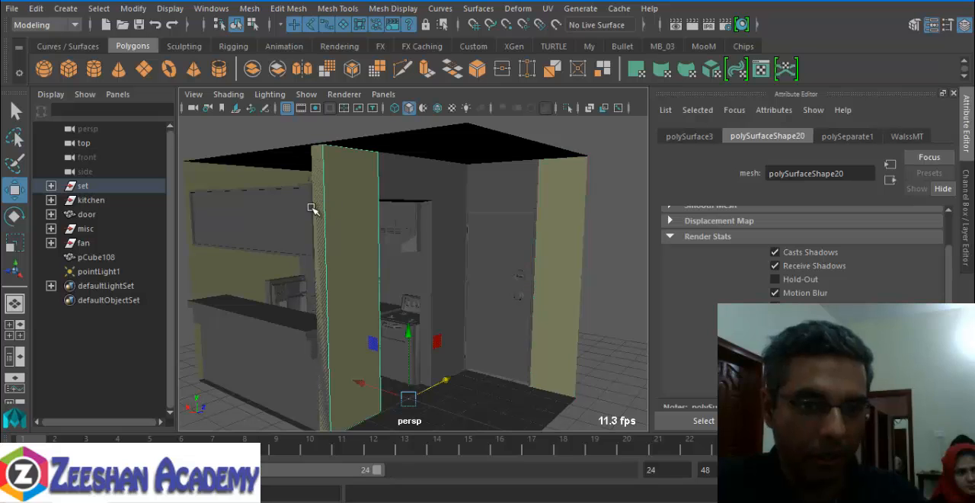
click(315, 210)
click(326, 213)
key(Delete)
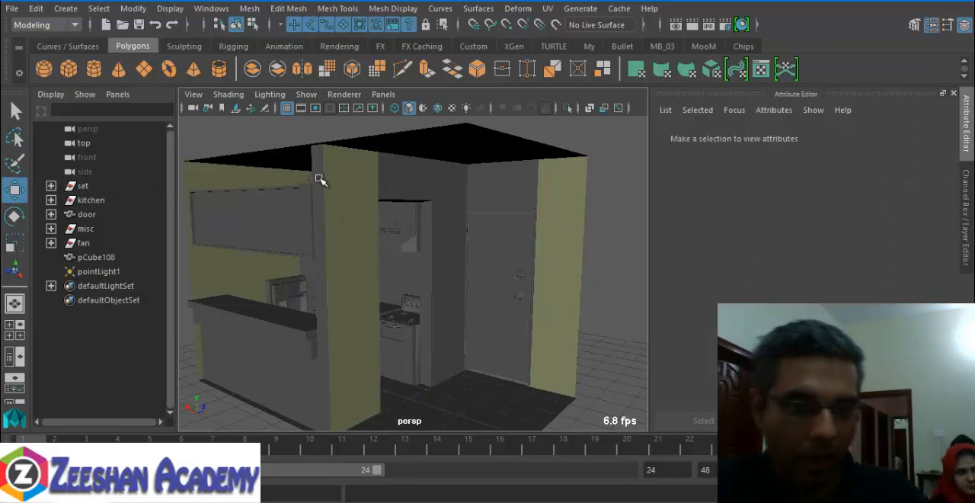
- Pull aside and delete the duplicate inner wall piece at the end of the wide counter opening
alt+drag(293, 261, 365, 261)
click(451, 186)
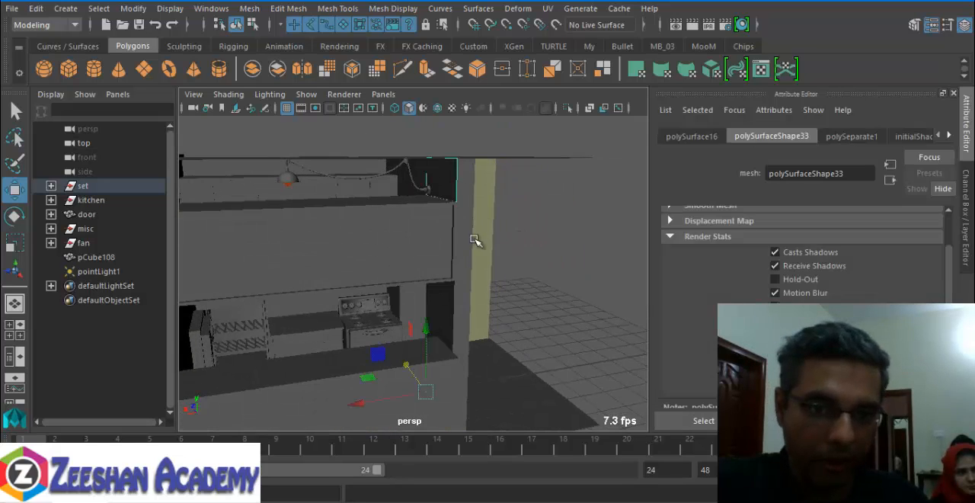
alt+drag(477, 241, 476, 232)
drag(369, 409, 320, 419)
key(Delete)
- Bring back the Hypershade and assign WalssMT to the inner wall piece above the counter and the front wall's narrow end face
click(461, 293)
alt+drag(502, 333, 448, 281)
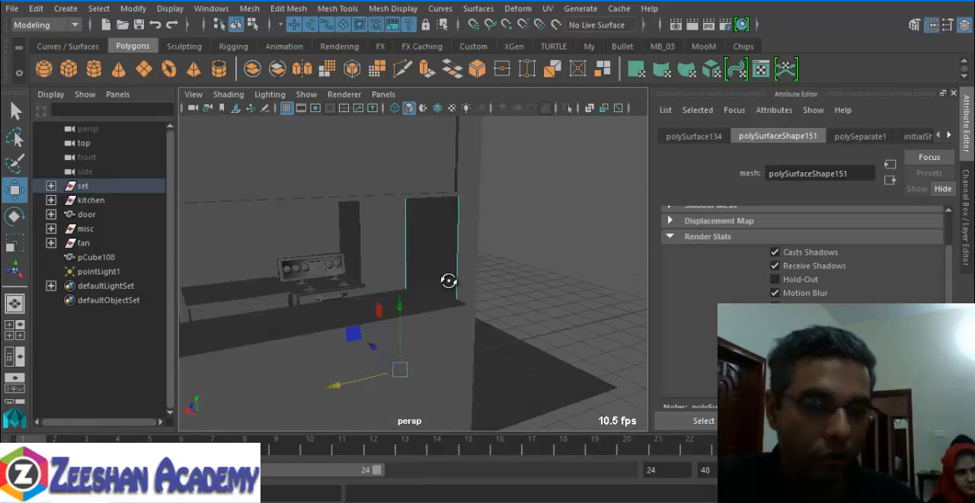
key(alt+Tab)
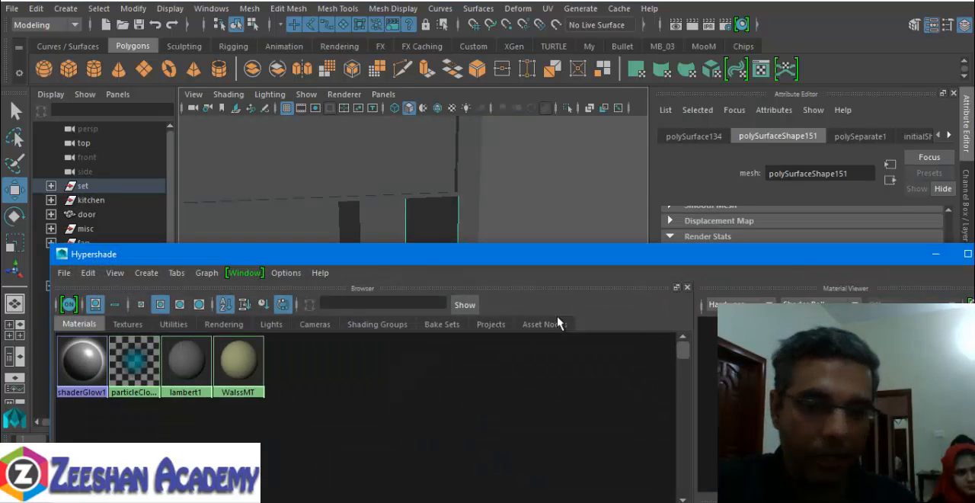
click(923, 236)
middle_drag(241, 359, 433, 221)
alt+drag(517, 217, 262, 257)
middle_drag(239, 358, 321, 182)
- Assign WalssMT to the unshaded pieces above the kitchen opening and around the door, and minimize the Hypershade
click(427, 154)
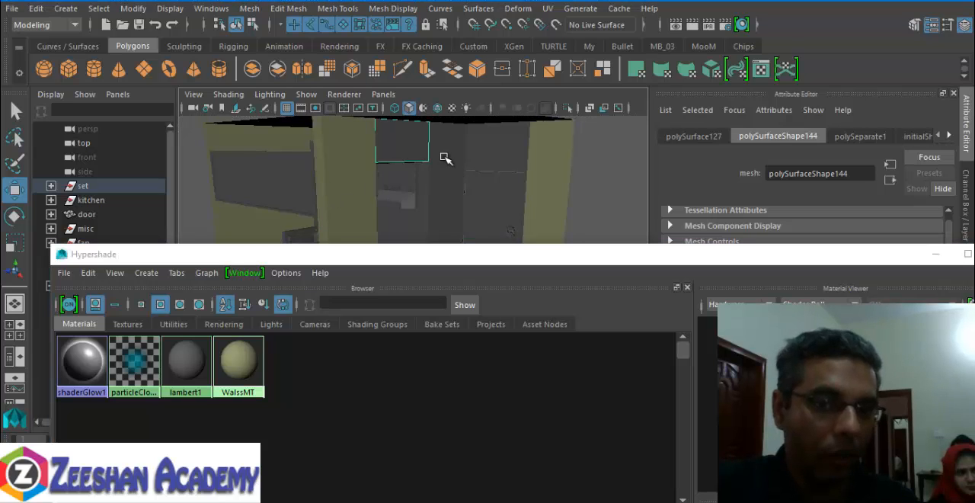
right_drag(261, 344, 240, 274)
click(937, 256)
- Assign the existing WalssMT material to the narrow jamb of the kitchen opening beside the stove
alt+drag(432, 327, 479, 290)
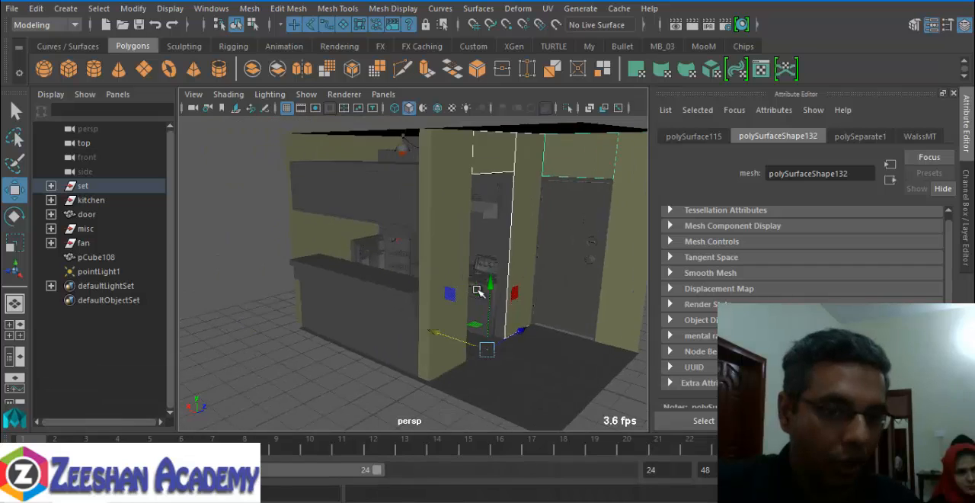
scroll(483, 284, up, 4)
alt+middle_drag(483, 282, 331, 256)
alt+drag(331, 255, 376, 264)
click(395, 224)
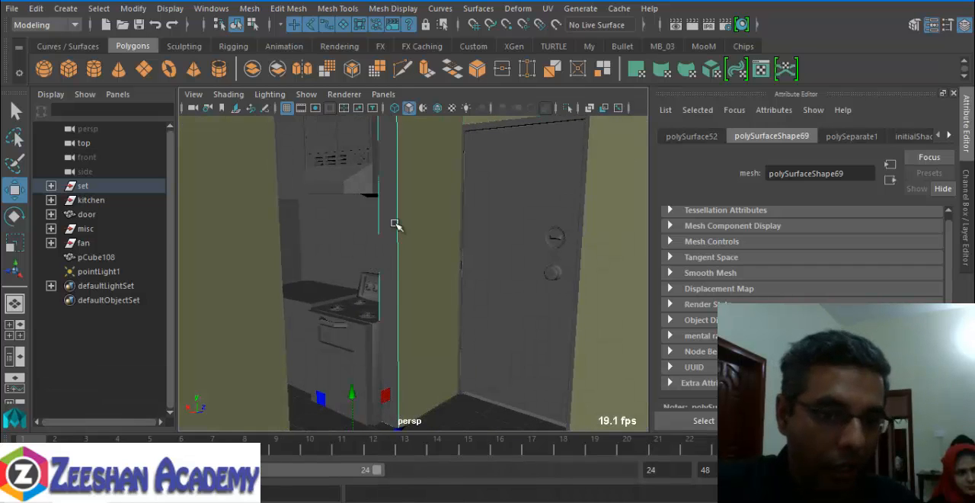
alt+right_drag(397, 252, 333, 264)
right_click(391, 226)
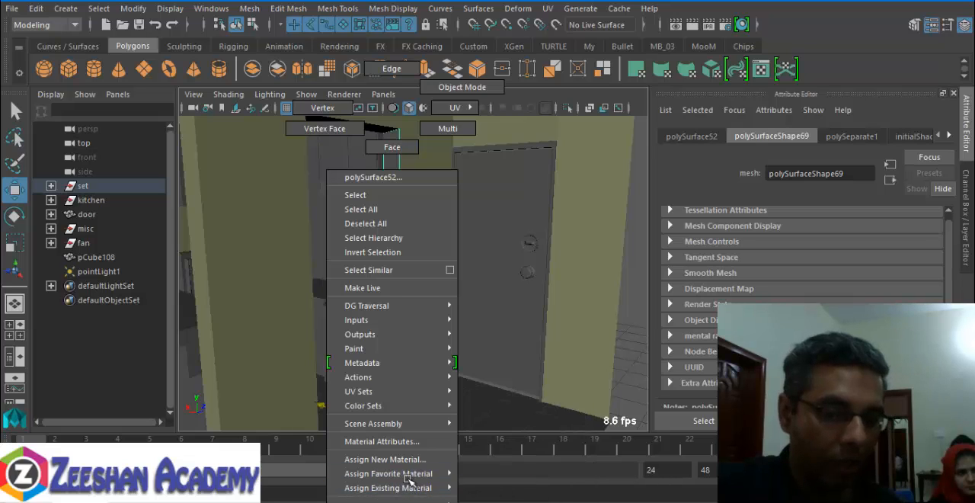
mouse_move(415, 488)
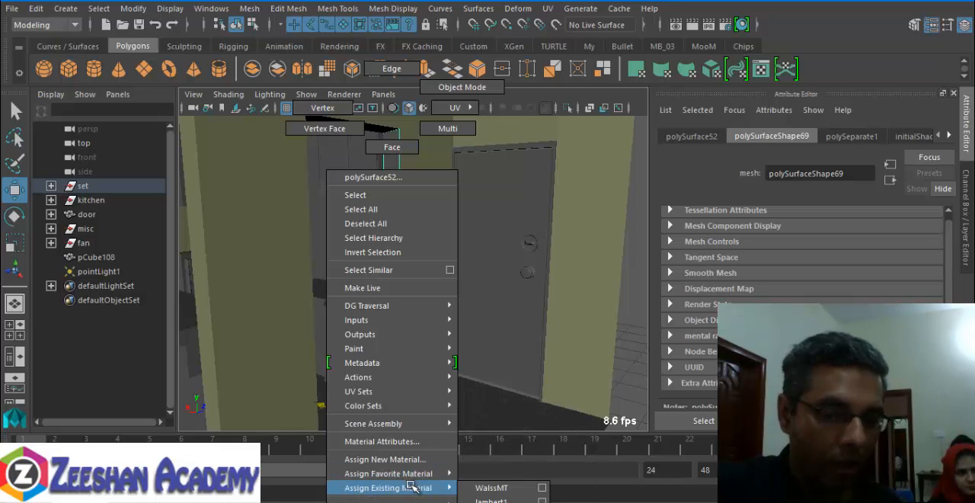
click(501, 488)
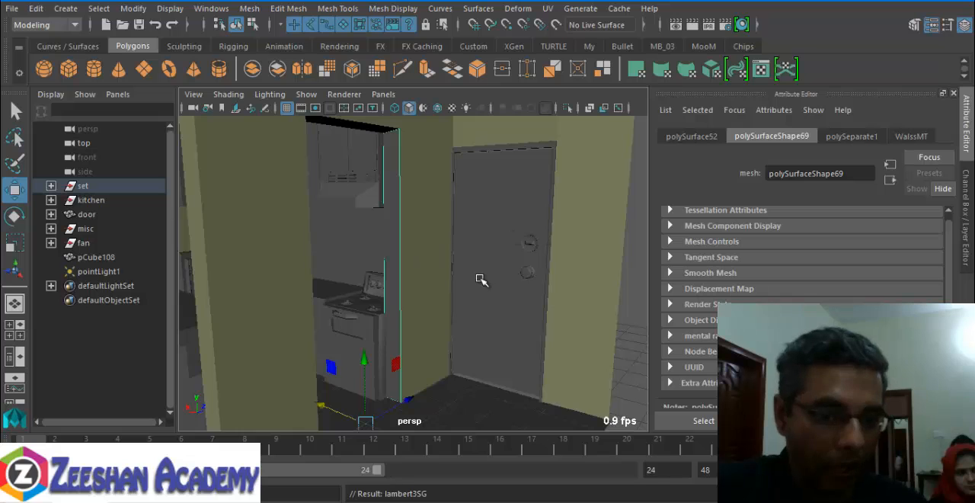
- Pull the duplicate jamb piece out of the kitchen opening and delete it
alt+drag(480, 280, 358, 328)
drag(408, 397, 379, 408)
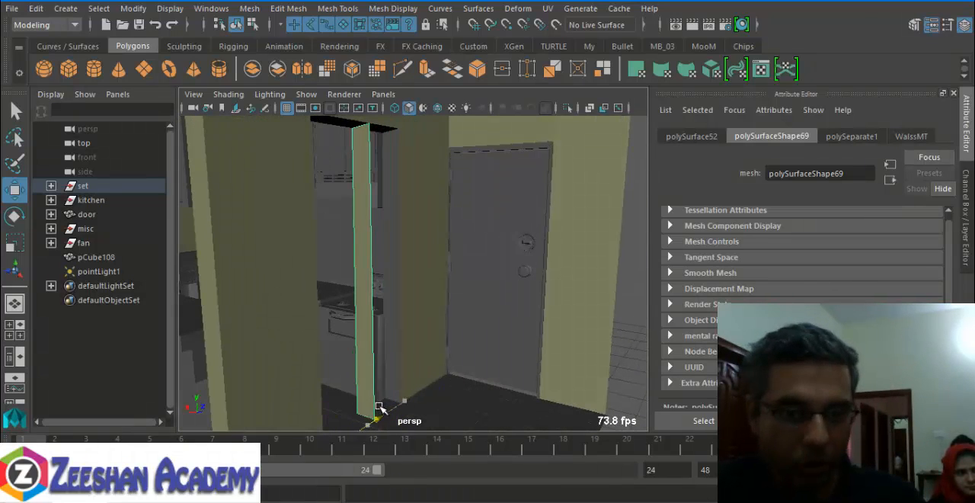
click(393, 343)
click(366, 338)
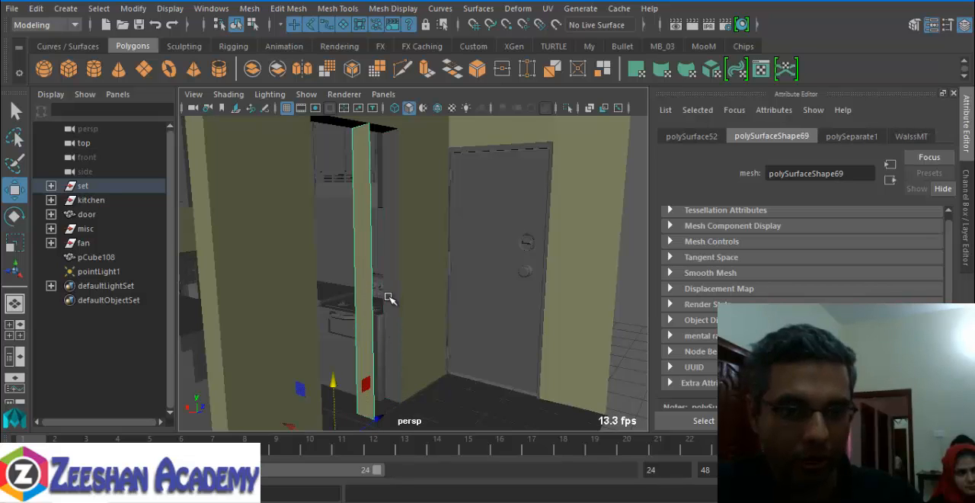
key(Delete)
- Assign the existing WalssMT material to the remaining jamb and to the opposite jamb of the kitchen opening
click(397, 244)
right_drag(398, 245, 496, 490)
alt+drag(396, 325, 329, 335)
click(329, 337)
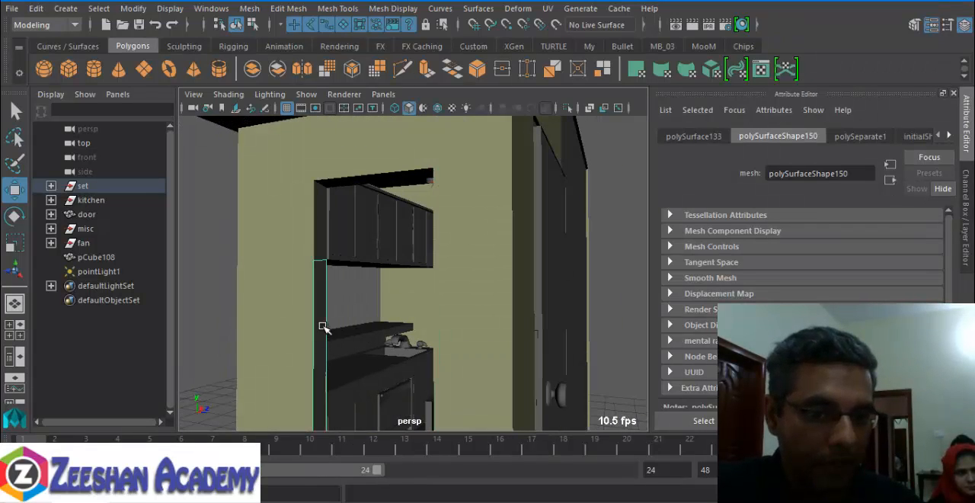
right_drag(330, 337, 375, 377)
- Assign the existing WalssMT material to the underside of the wall above the kitchen opening
mouse_move(367, 286)
alt+mouse_down()
mouse_move(392, 256)
mouse_move(426, 281)
mouse_move(367, 302)
alt+mouse_up()
alt+drag(424, 217, 475, 214)
click(476, 215)
right_drag(476, 215, 576, 489)
- Delete the duplicate piece overlapping the underside of the kitchen opening's header
alt+drag(462, 326, 460, 297)
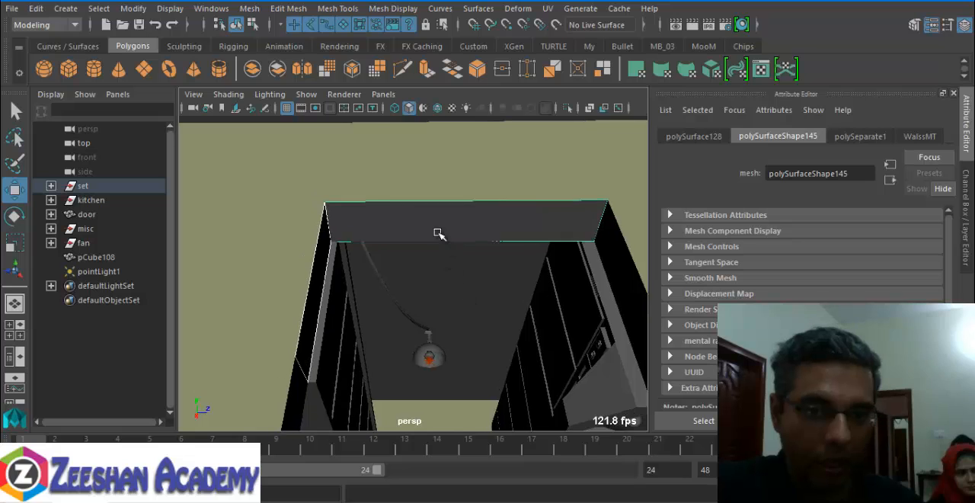
click(437, 232)
alt+drag(438, 233, 467, 273)
key(Delete)
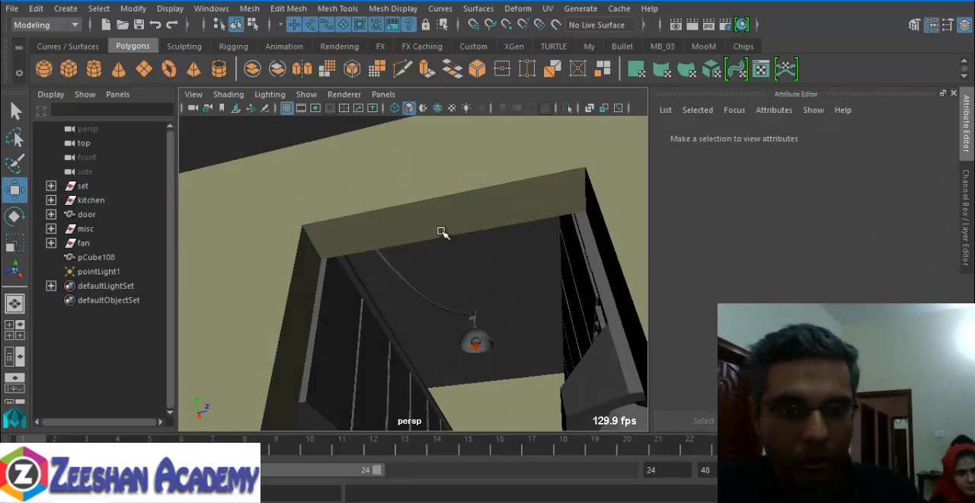
click(434, 231)
- Assign the existing WalssMT material to the kitchen wall behind the stove and range hood
alt+drag(393, 293, 504, 302)
click(306, 314)
click(384, 322)
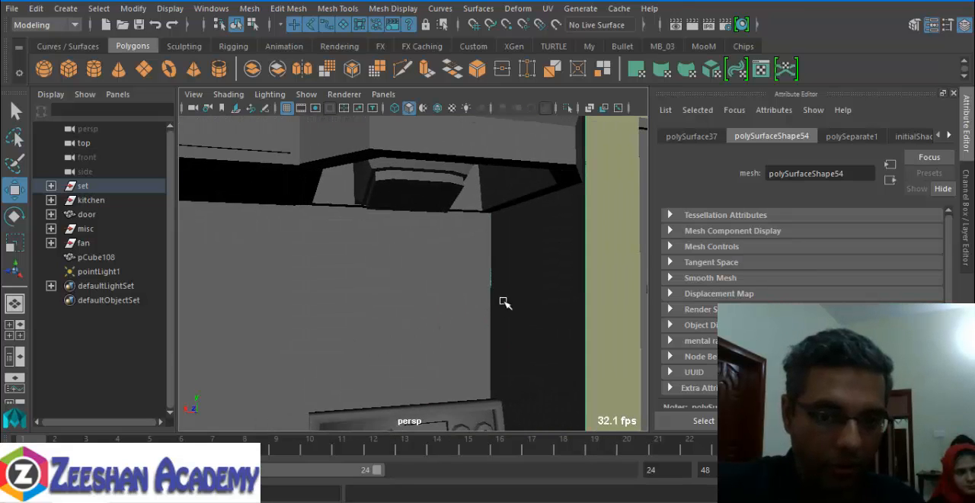
click(420, 275)
right_drag(426, 277, 524, 491)
- Assign the existing WalssMT material to the adjoining wall beside the stove
alt+drag(371, 336, 475, 305)
click(465, 297)
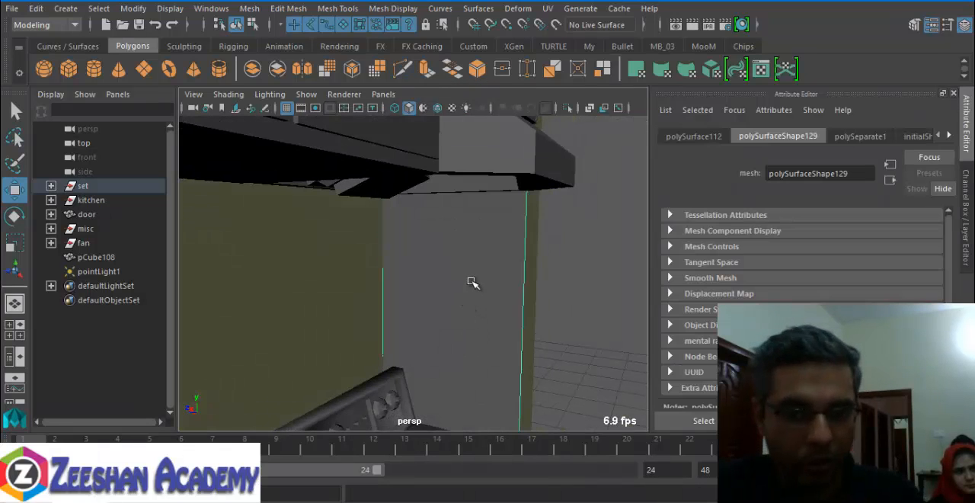
right_drag(470, 282, 571, 492)
- Select the ceiling, restore and maximize the Hypershade, and create a new Lambert material
alt+drag(526, 342, 451, 258)
click(449, 283)
drag(85, 501, 85, 247)
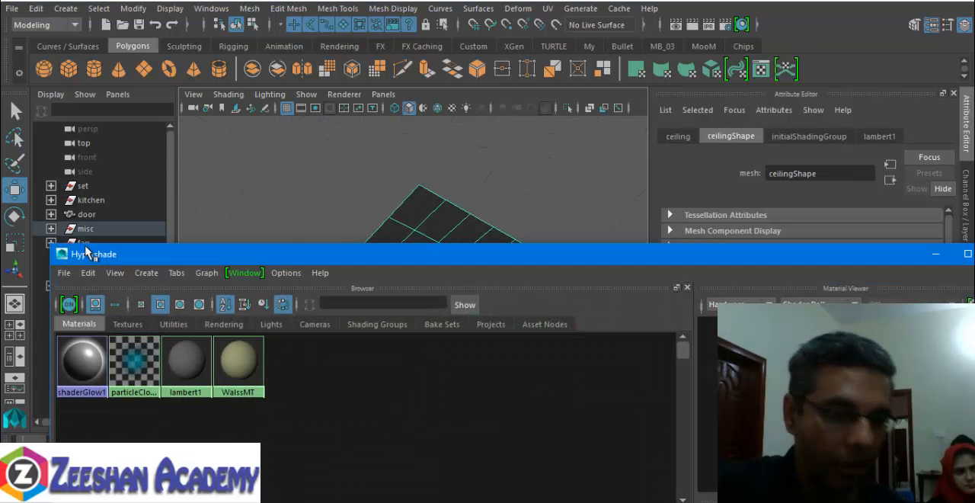
double_click(277, 255)
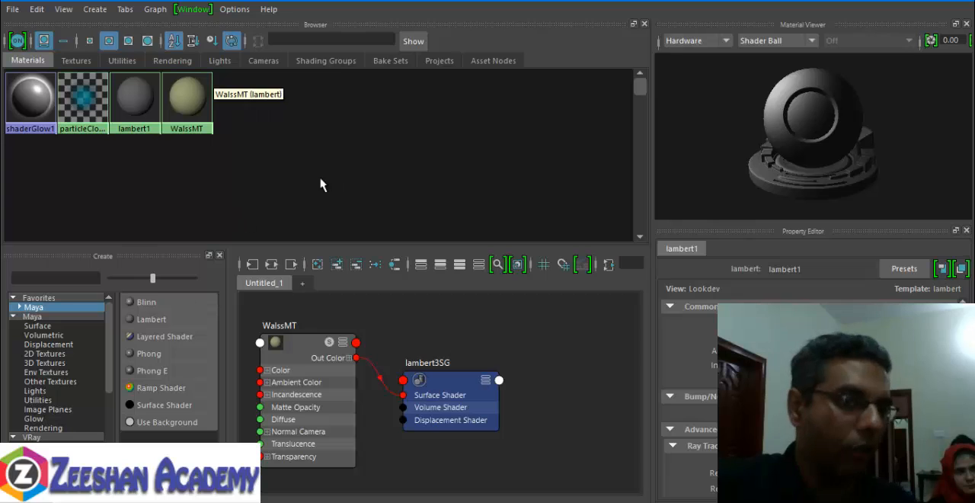
click(153, 319)
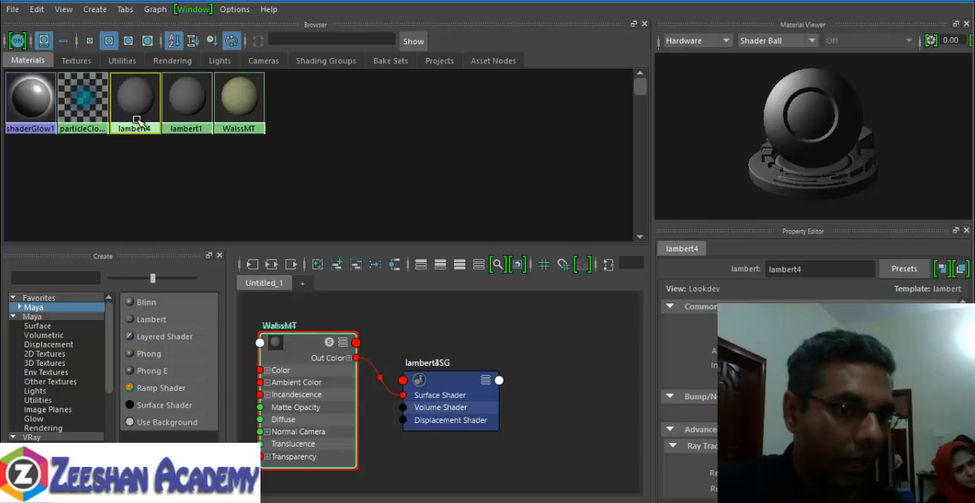
- Rename the new Lambert material as RoofMT
right_drag(139, 109, 138, 264)
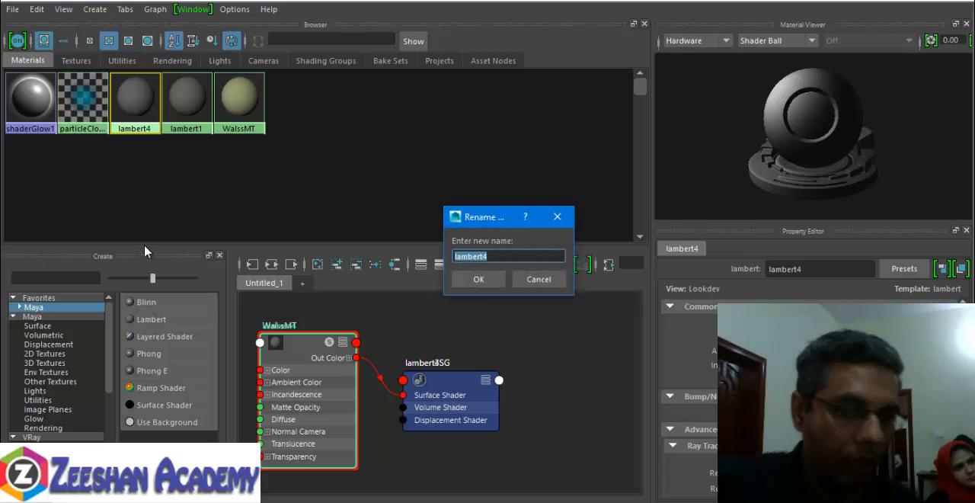
text(Roof)
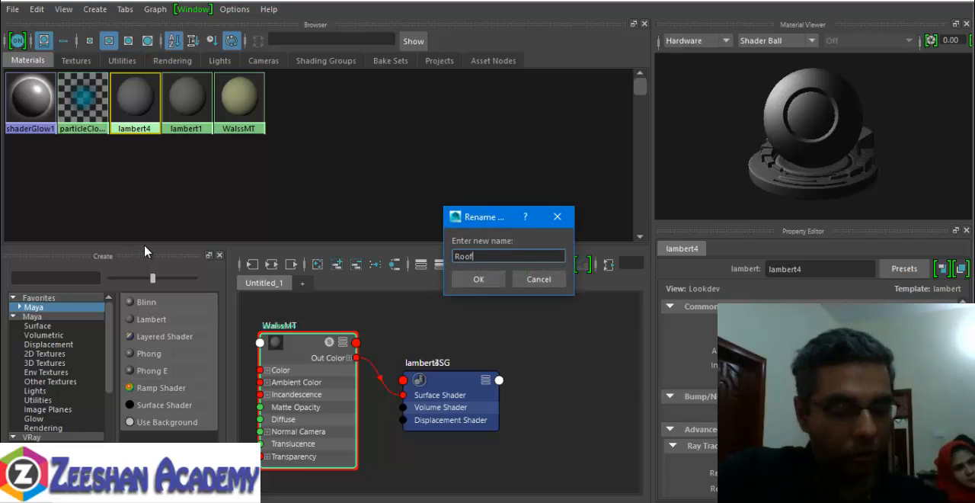
text(MT)
key(Return)
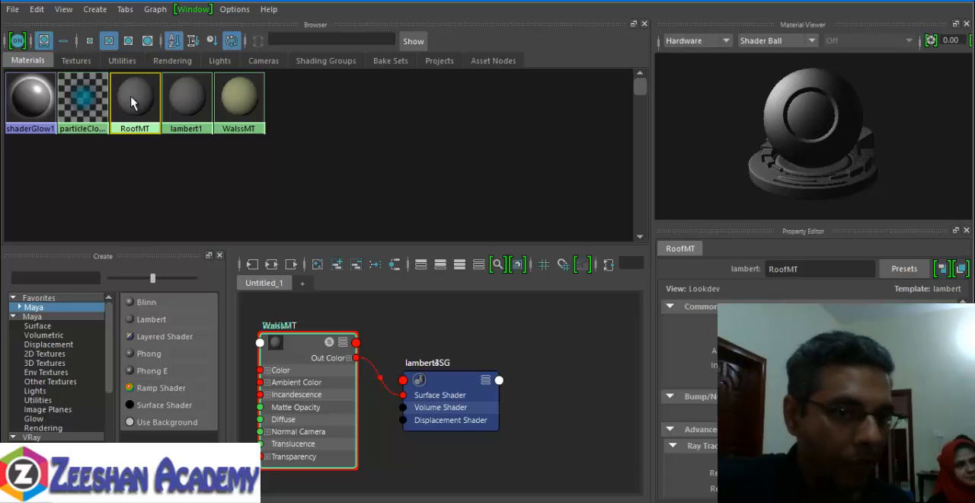
- Graph the RoofMT network and set the material's colour to white
right_drag(131, 103, 130, 138)
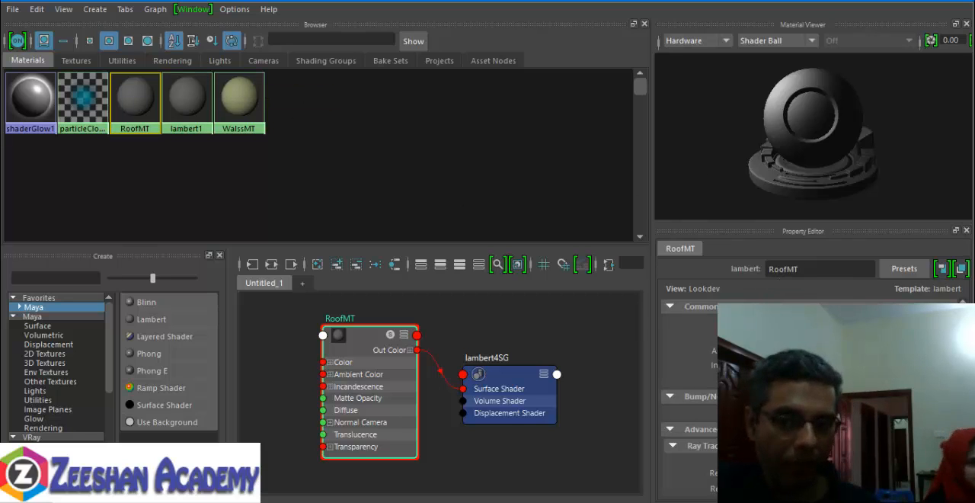
click(777, 324)
click(705, 338)
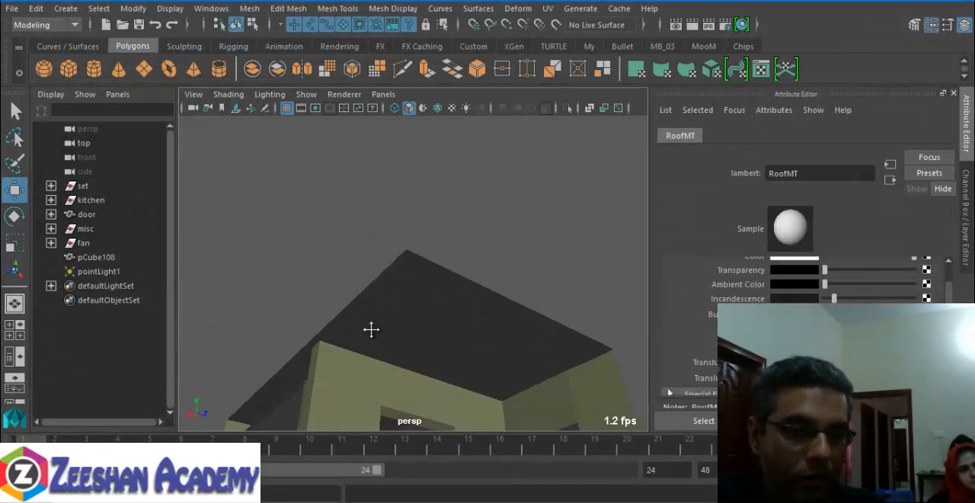
- Assign the RoofMT material to the selected ceiling mesh
alt+drag(371, 328, 429, 218)
click(408, 190)
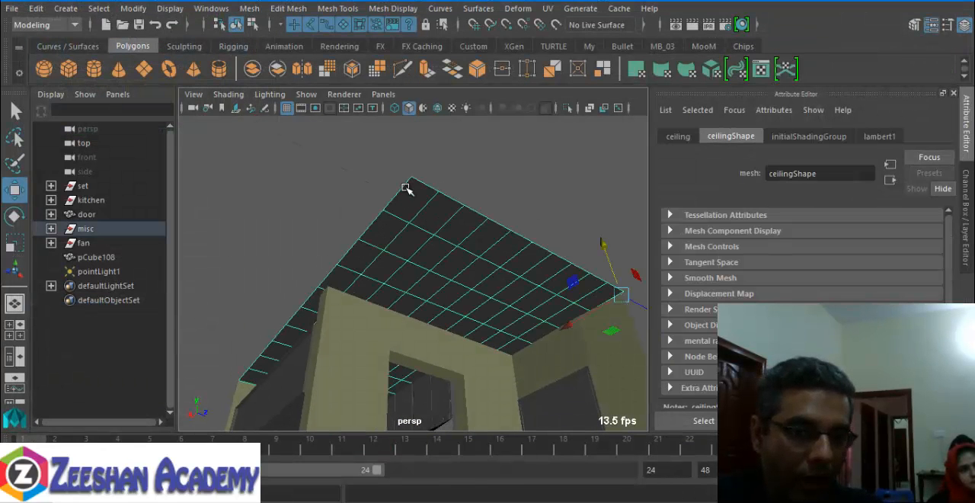
right_drag(408, 190, 512, 470)
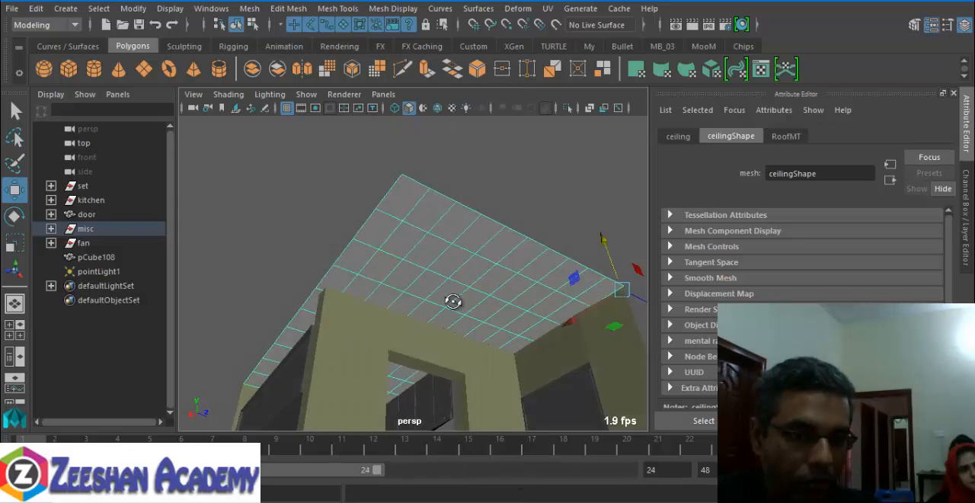
- Inspect the room from the ceiling down through the kitchen opening to the cabinets, sink, counter and stove
alt+drag(453, 301, 388, 292)
click(302, 272)
alt+middle_drag(332, 327, 392, 228)
alt+drag(391, 229, 409, 355)
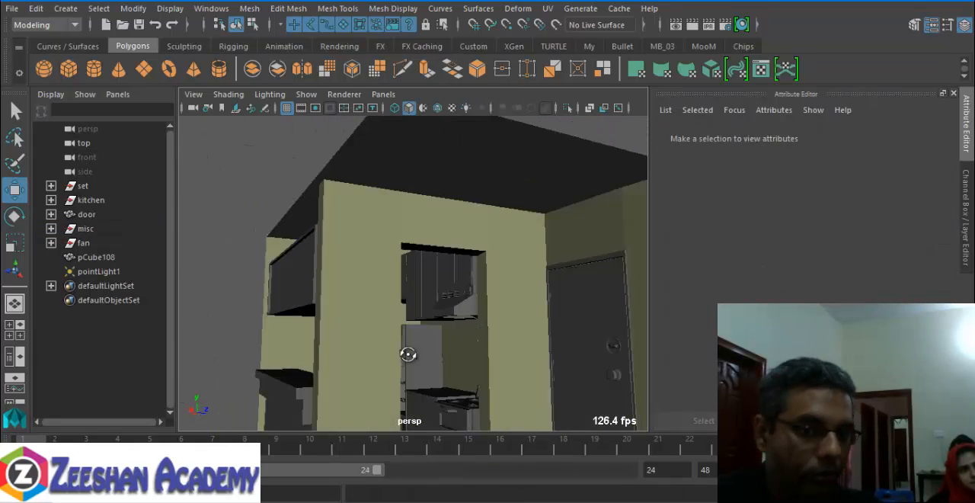
alt+middle_drag(408, 355, 521, 323)
alt+drag(521, 322, 422, 357)
alt+right_drag(422, 358, 512, 367)
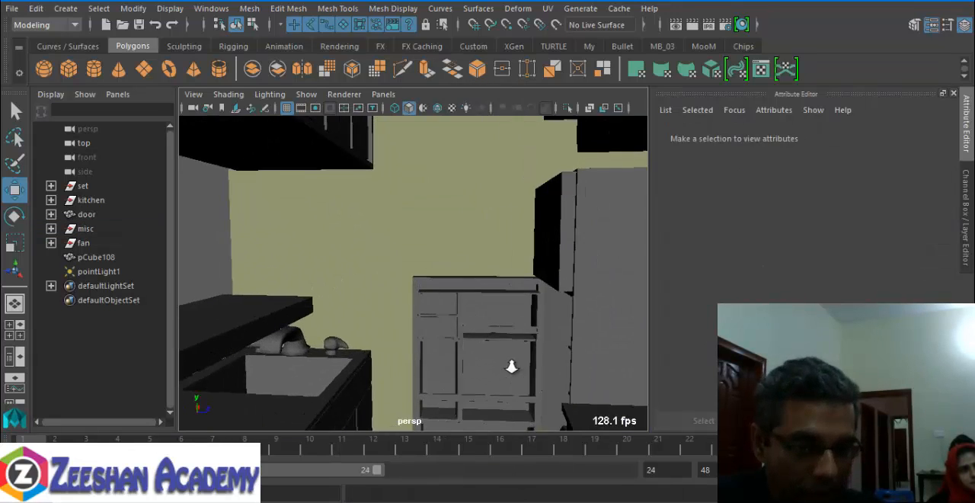
alt+drag(513, 366, 401, 251)
alt+middle_drag(401, 251, 504, 240)
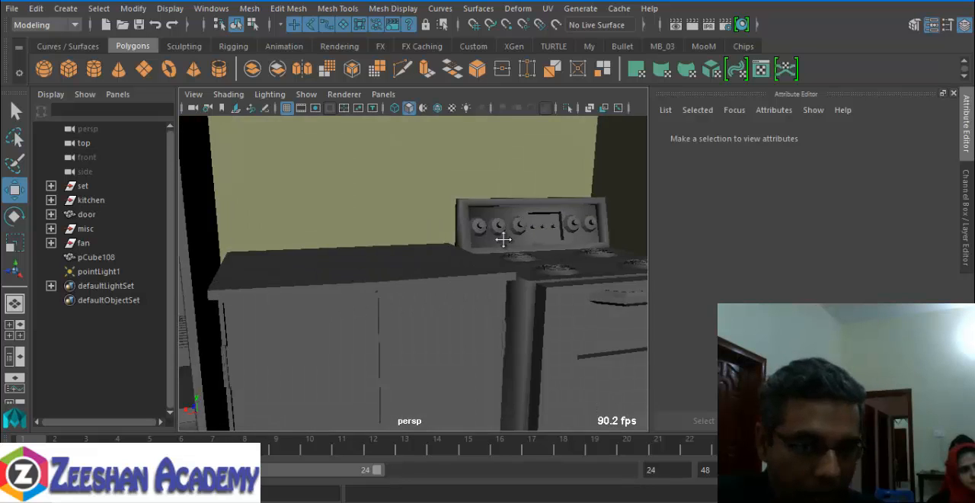
alt+drag(504, 240, 369, 291)
- Select the kitchen counter next to the stove
click(398, 306)
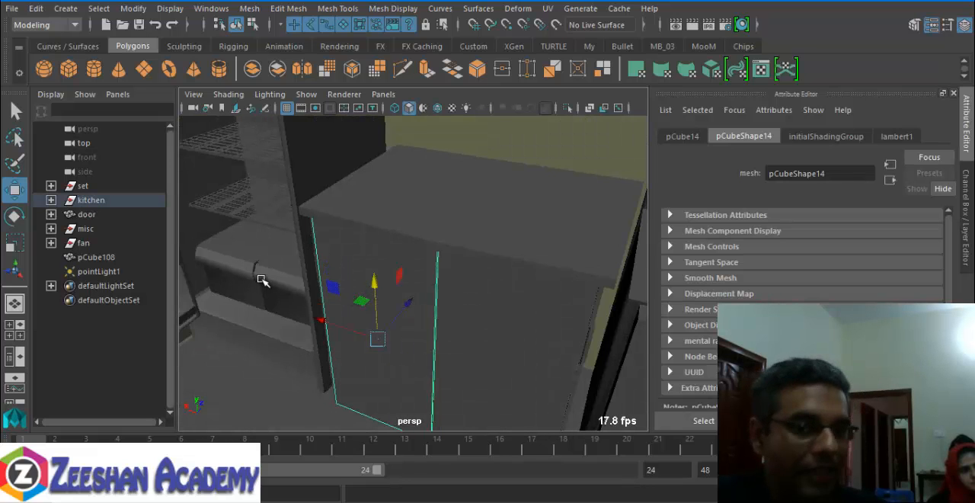
click(531, 253)
alt+drag(496, 279, 393, 309)
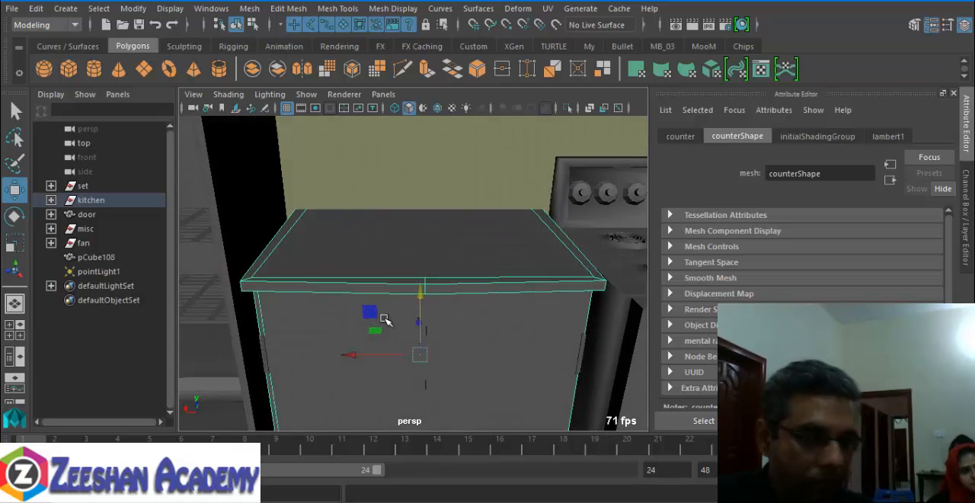
right_click(363, 292)
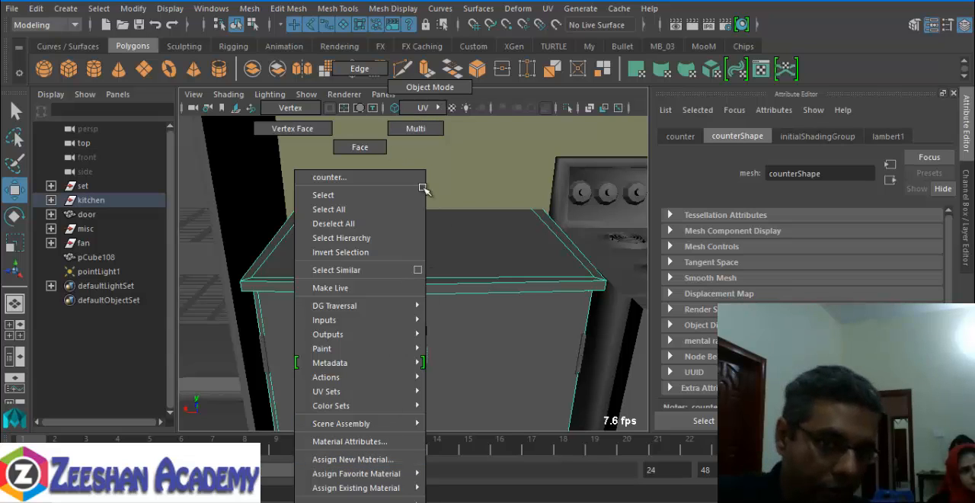
click(359, 107)
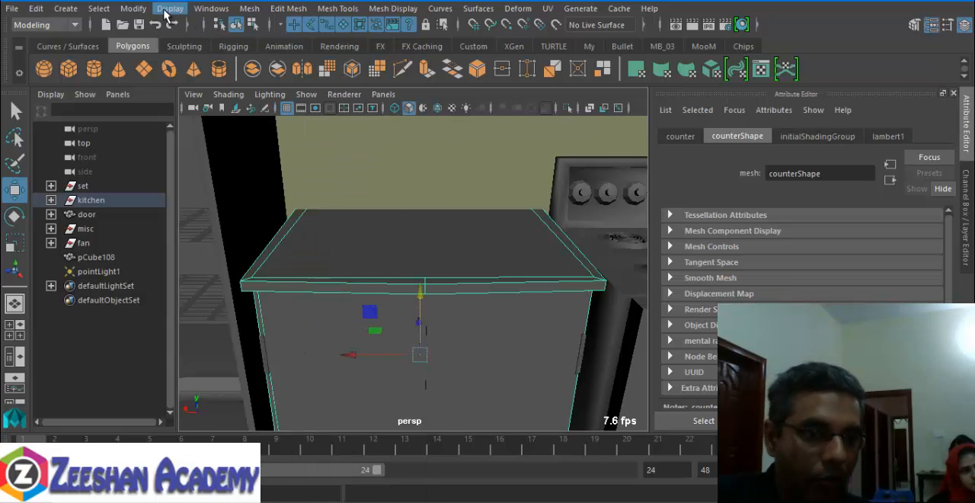
- Bring back the Hypershade and create a new Blinn material
click(211, 8)
mouse_move(343, 88)
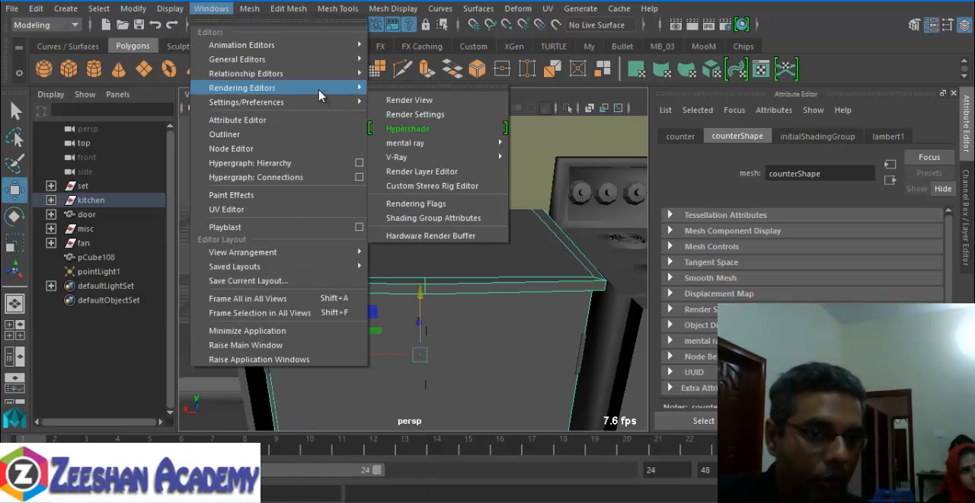
click(438, 125)
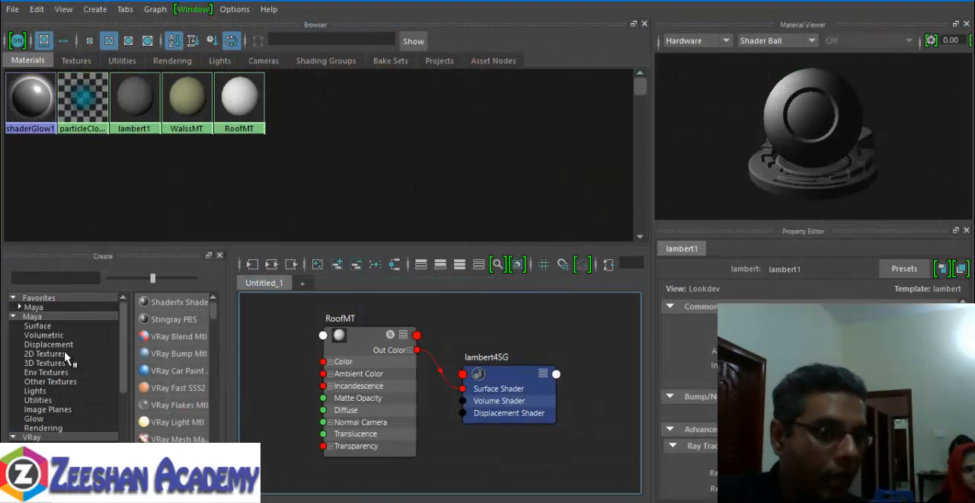
click(34, 307)
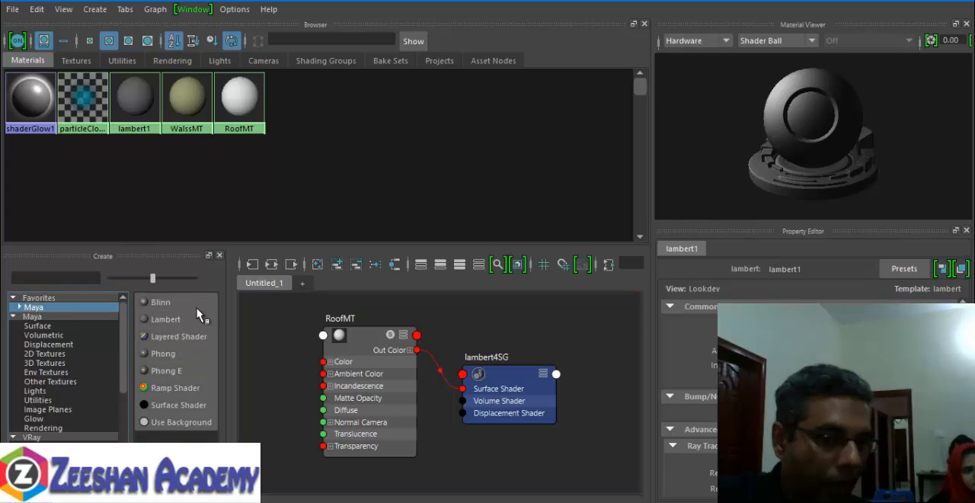
click(158, 302)
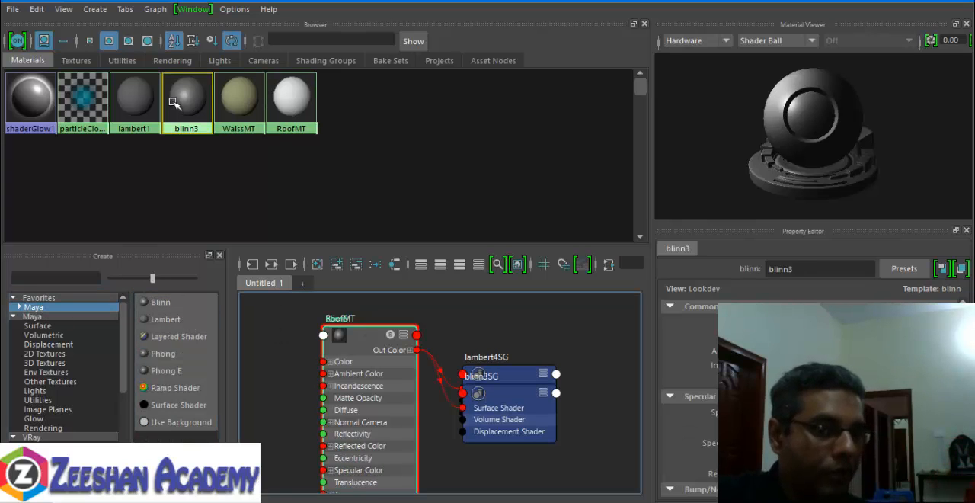
- Graph the new Blinn's network and rename the material WoodShelfMT
right_drag(180, 97, 186, 138)
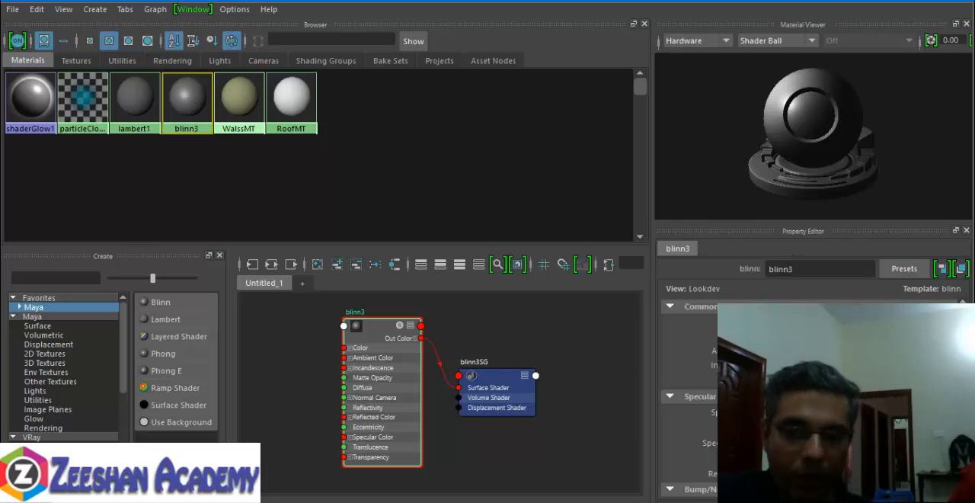
double_click(797, 271)
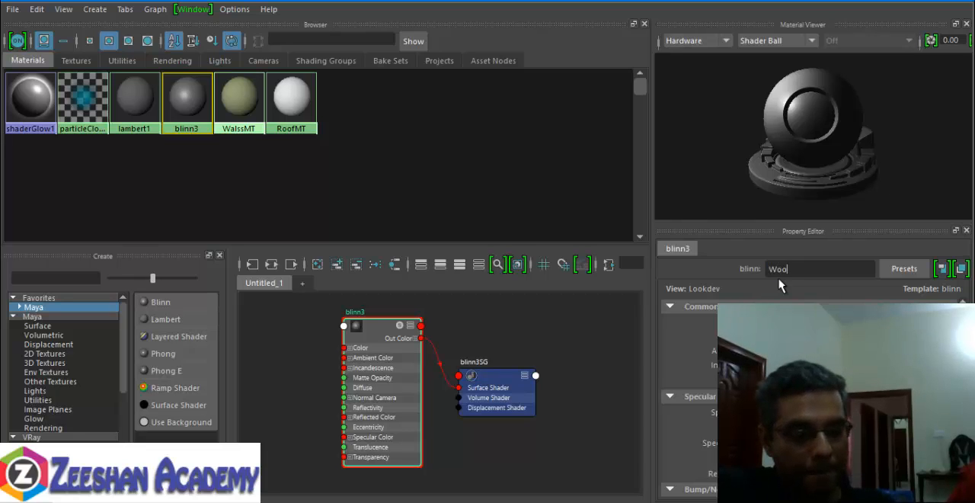
text(WoodShelfMT)
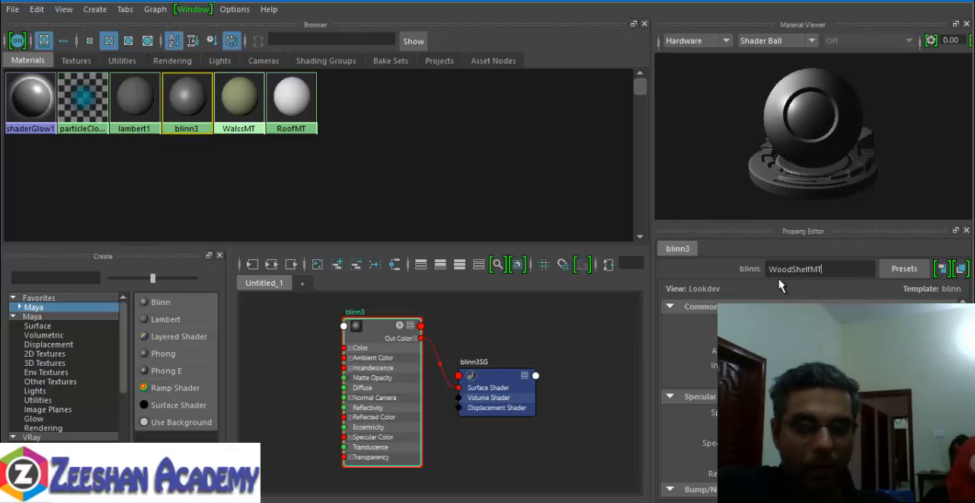
key(Return)
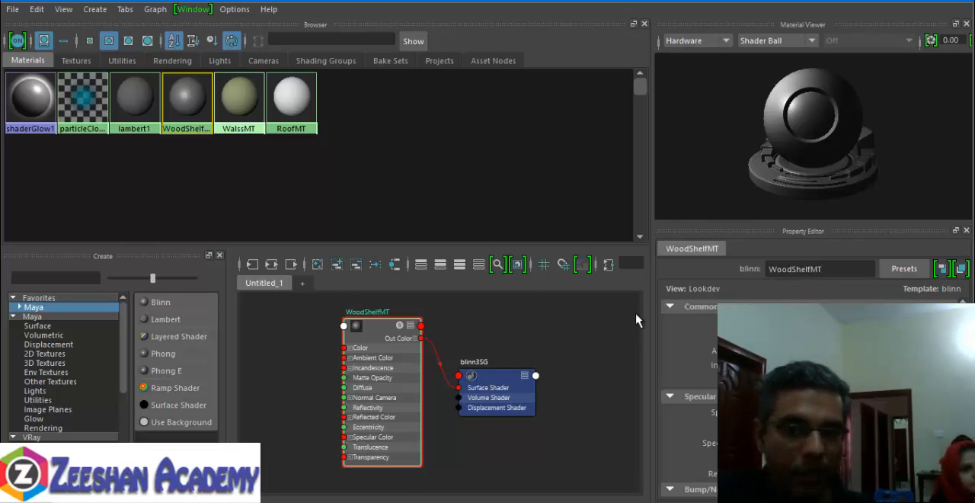
- Connect a File texture to WoodShelfMT's colour and browse the sourceimages folder and its testures subfolder for an image
click(512, 314)
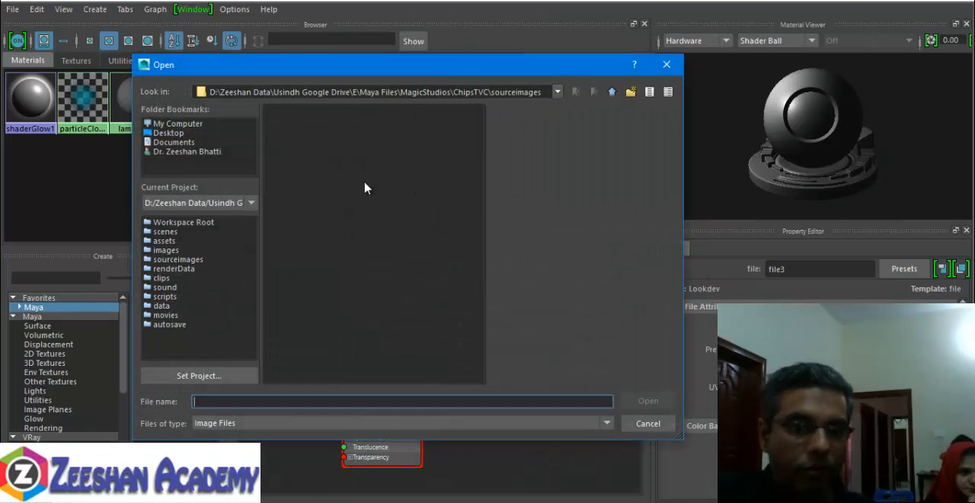
double_click(301, 129)
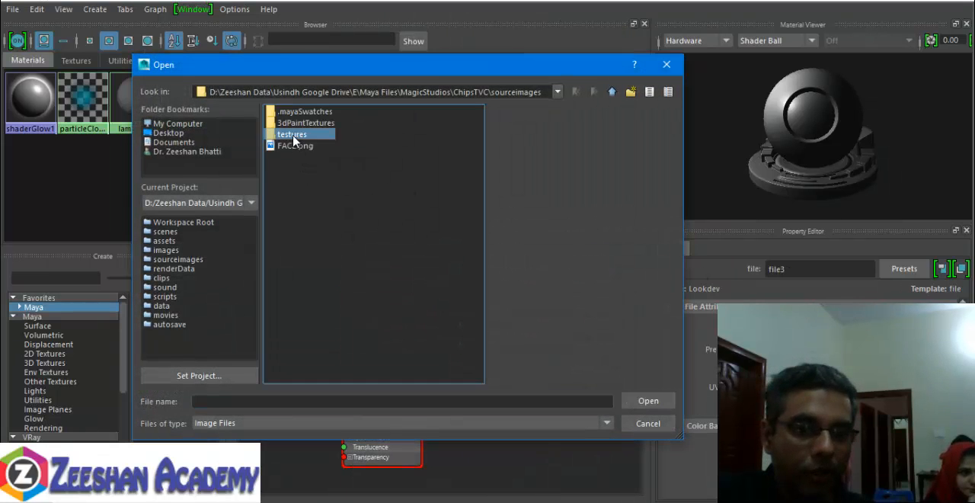
click(296, 124)
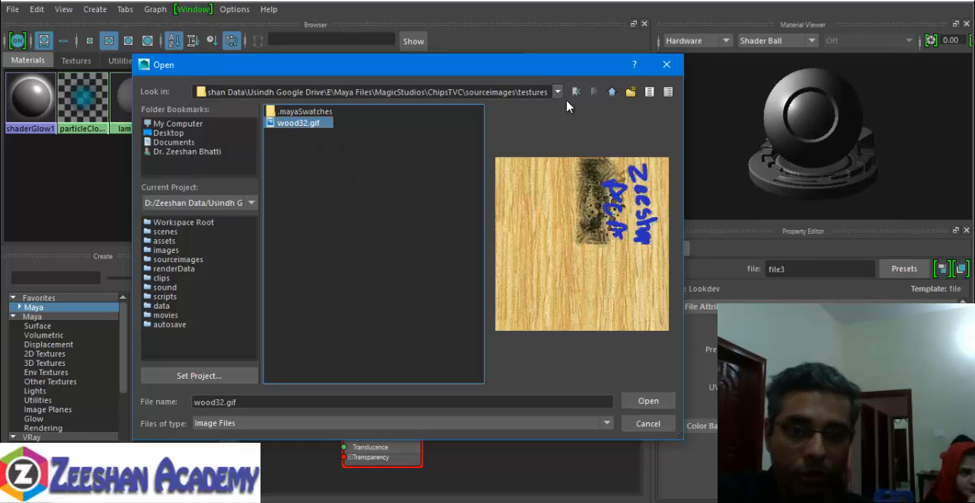
click(611, 93)
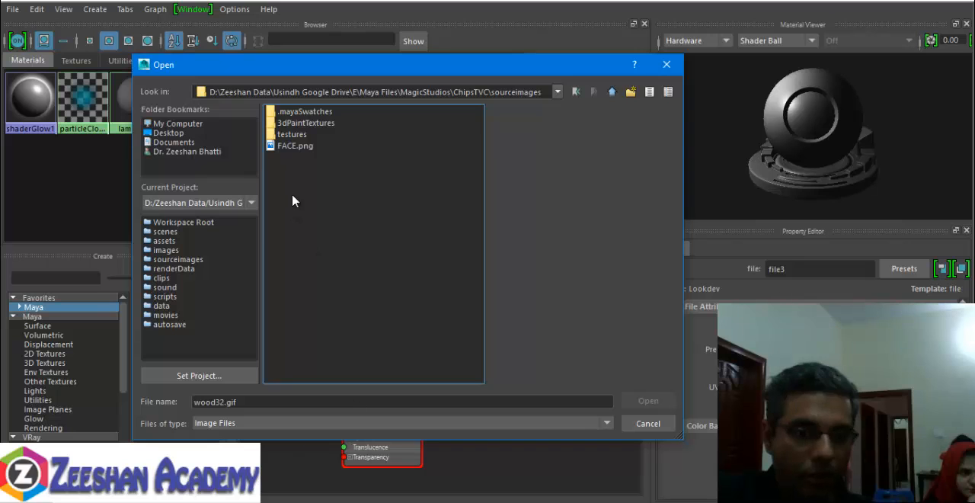
- Switch to File Explorer and open the Wood folder inside the Maya Data Textures folder
mouse_move(191, 500)
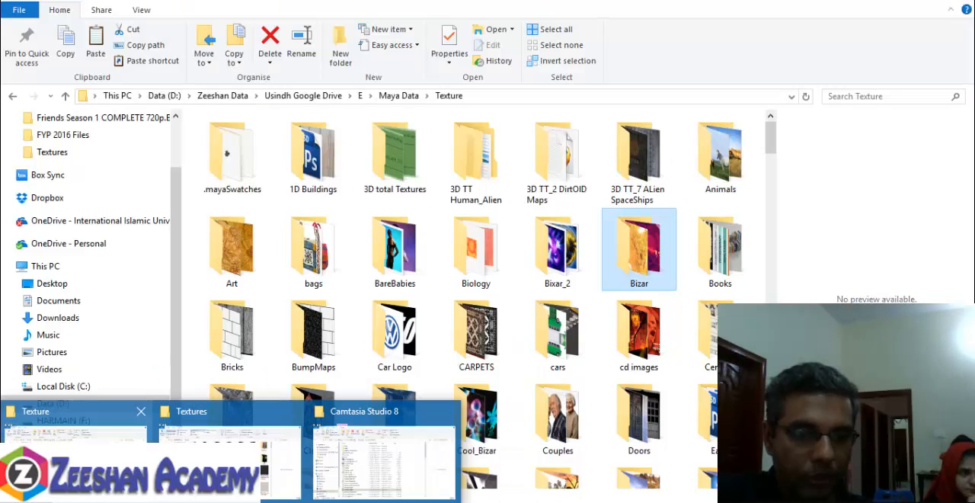
click(88, 466)
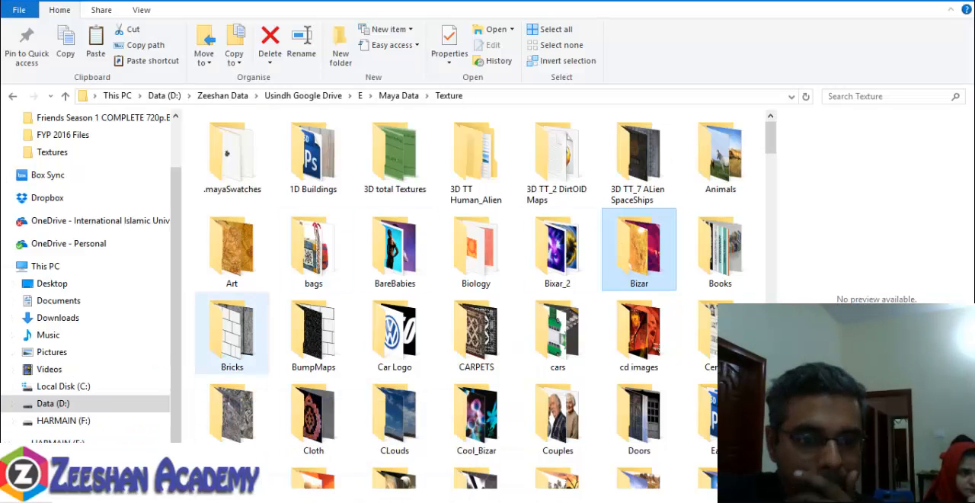
click(398, 95)
double_click(224, 436)
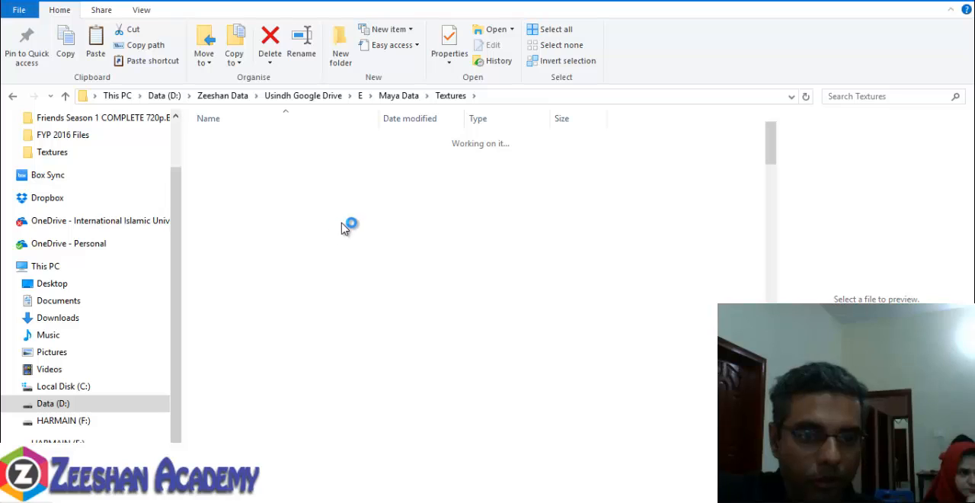
- Copy the wood images 009, 010, 012 and 023 (1) into the project's sourceimages folder through Maya's image browser
click(329, 145)
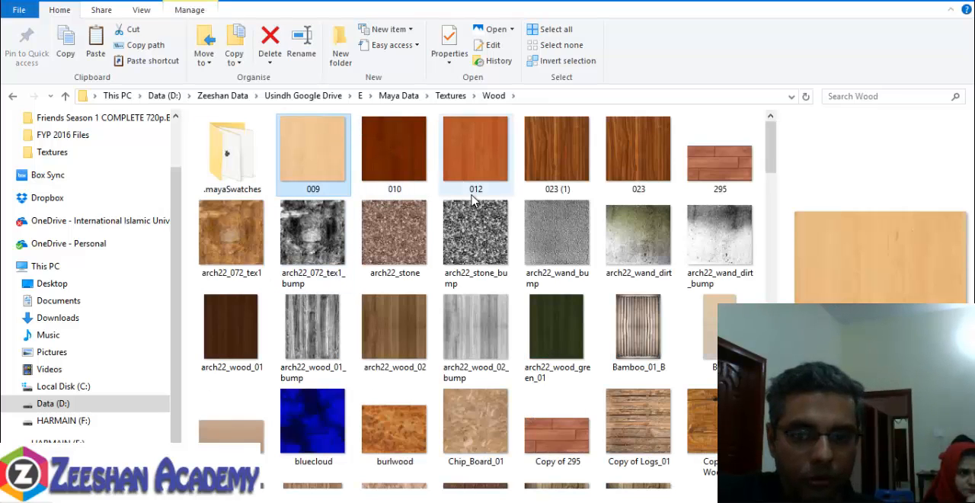
ctrl+click(494, 164)
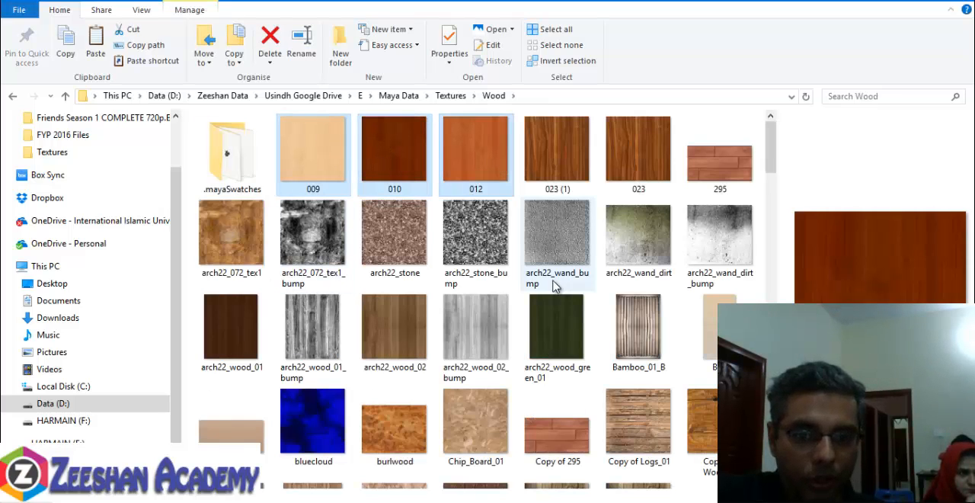
ctrl+click(560, 160)
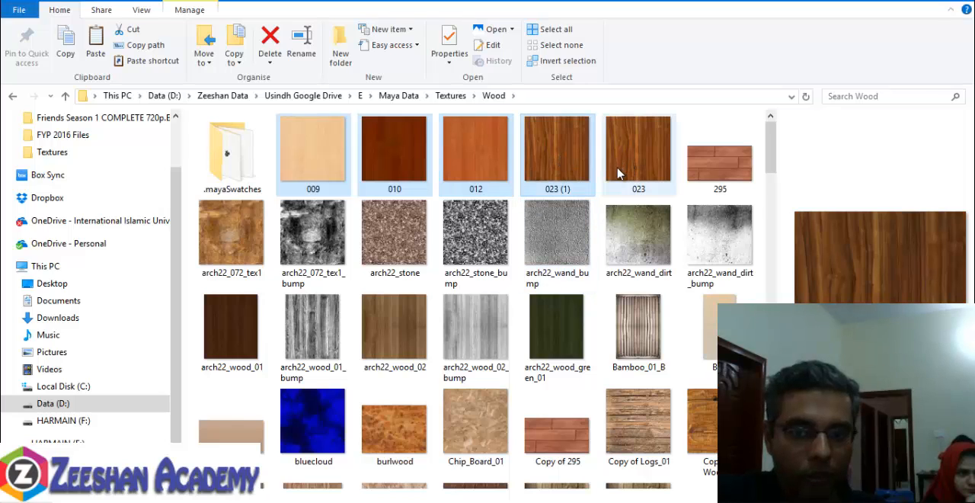
key(ctrl+x)
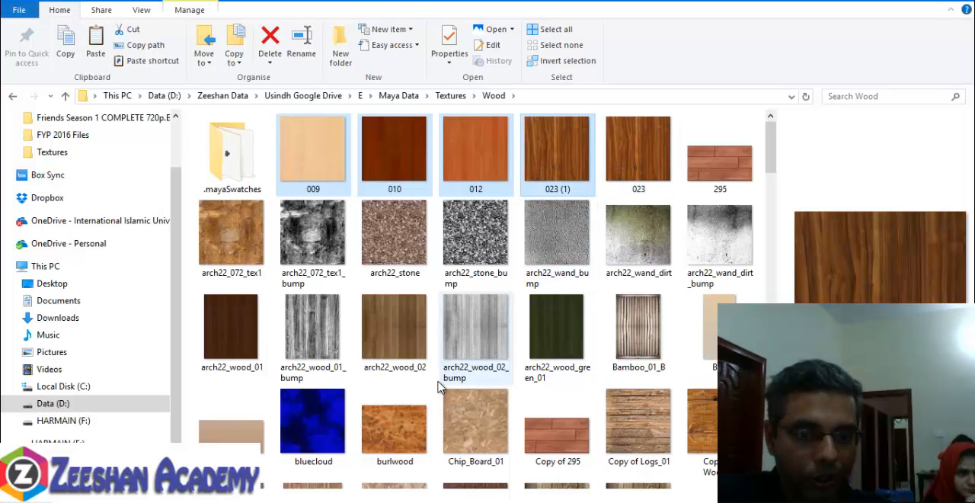
key(alt)
key(alt+Tab)
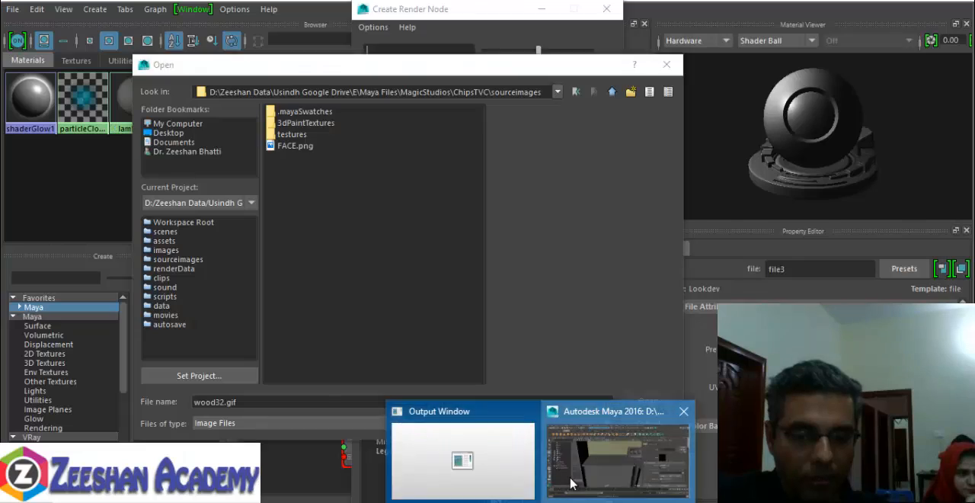
right_click(332, 204)
click(375, 221)
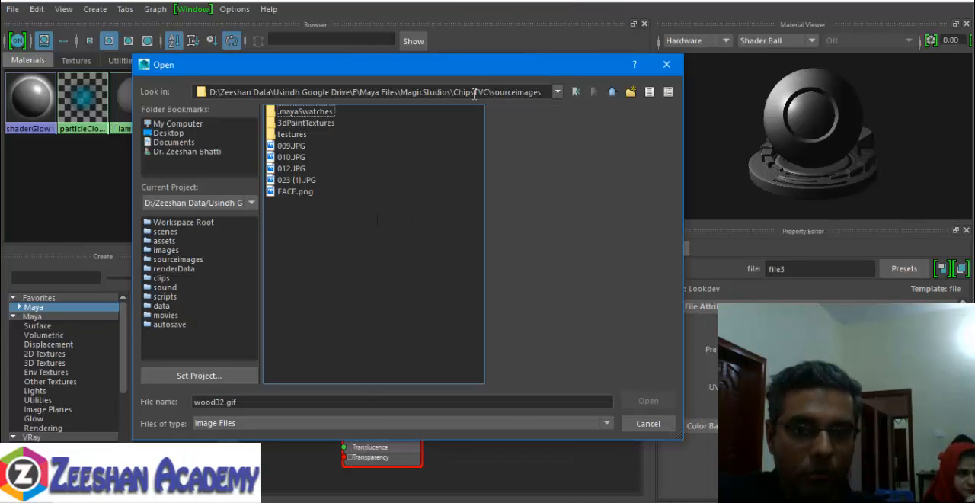
- Load 010.JPG from sourceimages into WoodShelfMT's File texture and graph the material's network
click(297, 169)
click(300, 157)
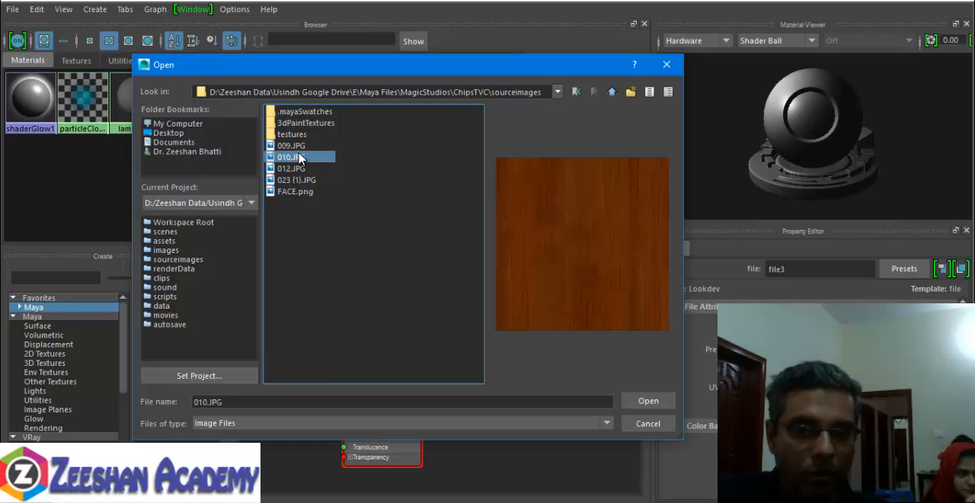
click(649, 401)
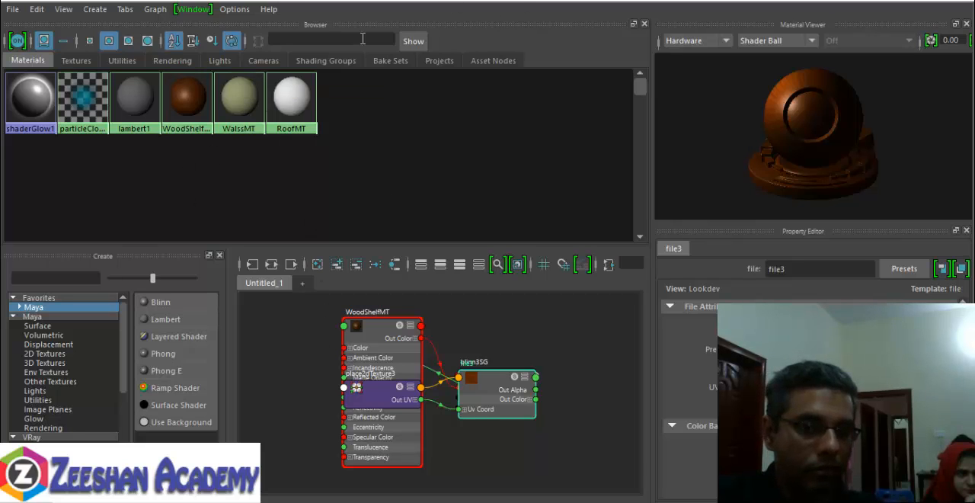
right_drag(185, 90, 185, 122)
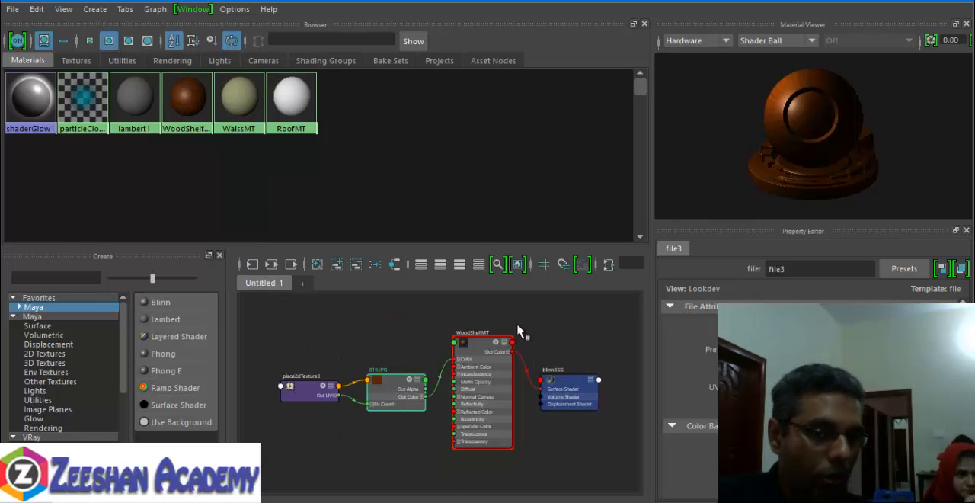
- Examine WoodShelfMT's node network, from the 2D placement and file texture through the colour input to the shading group
drag(607, 250, 609, 189)
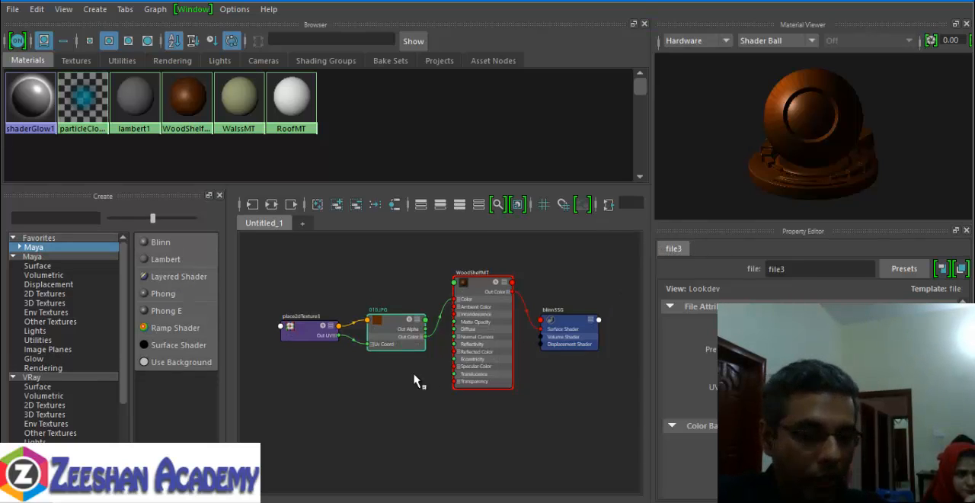
scroll(358, 381, up, 2)
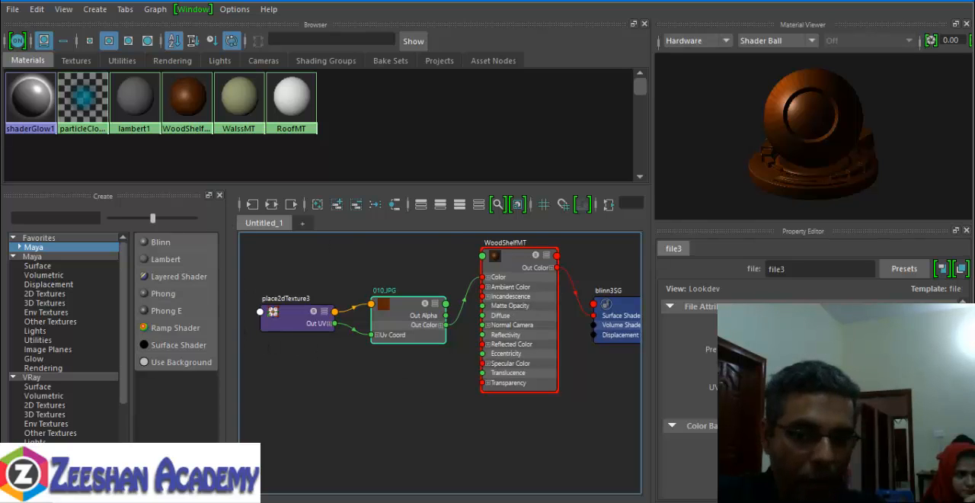
alt+middle_drag(532, 360, 472, 393)
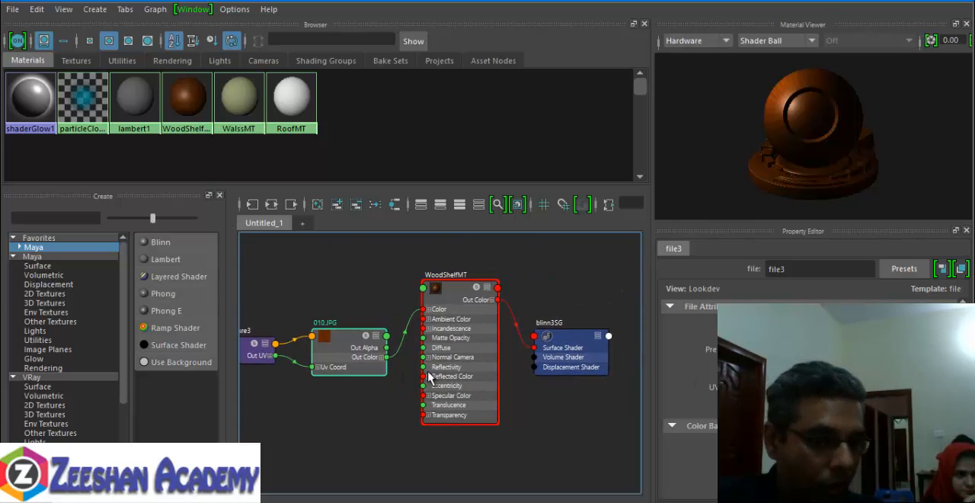
scroll(488, 353, up, 3)
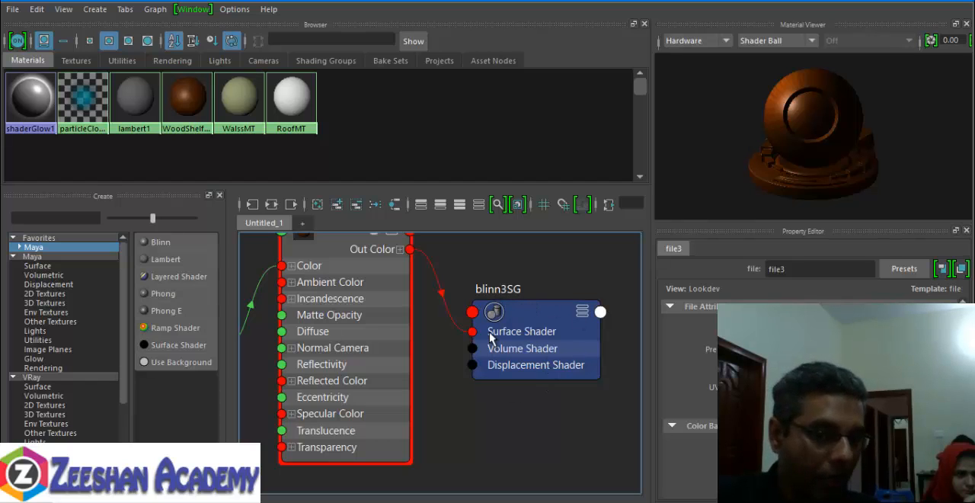
alt+middle_drag(359, 340, 391, 388)
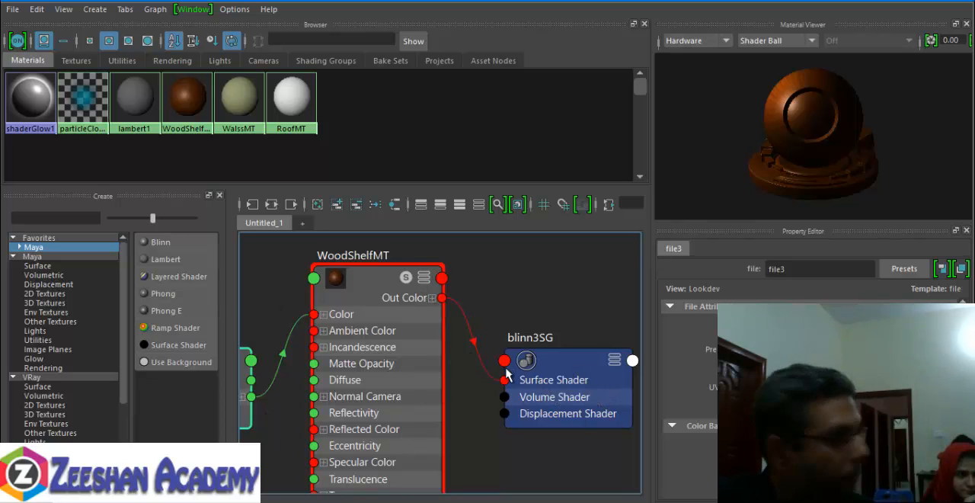
middle_drag(404, 358, 461, 305)
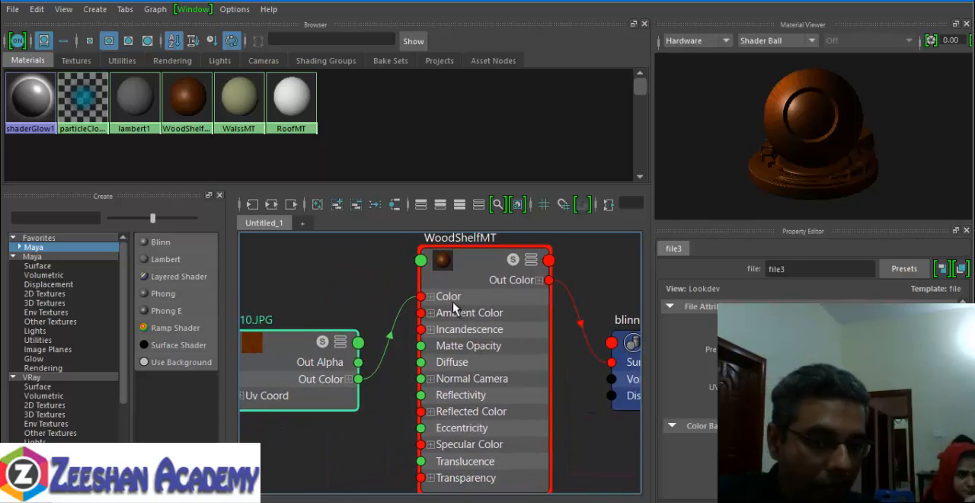
middle_drag(379, 314, 432, 317)
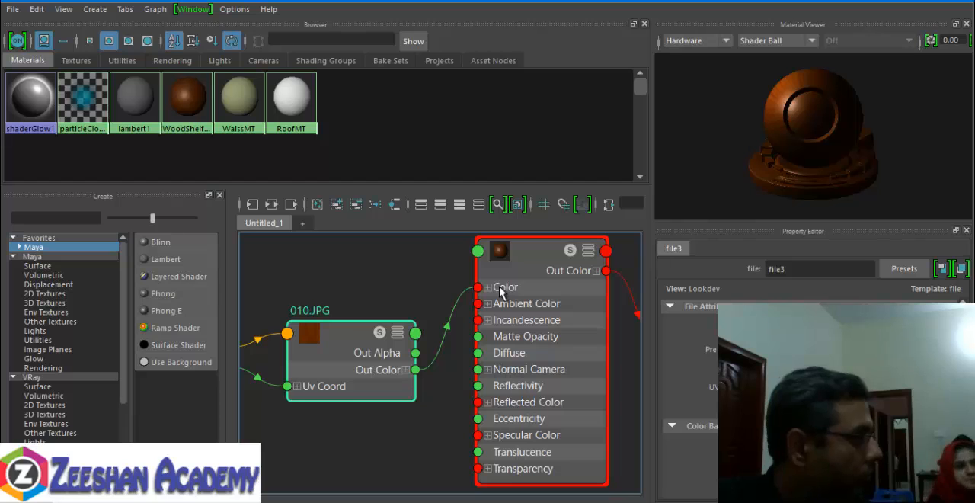
alt+middle_drag(431, 306, 424, 339)
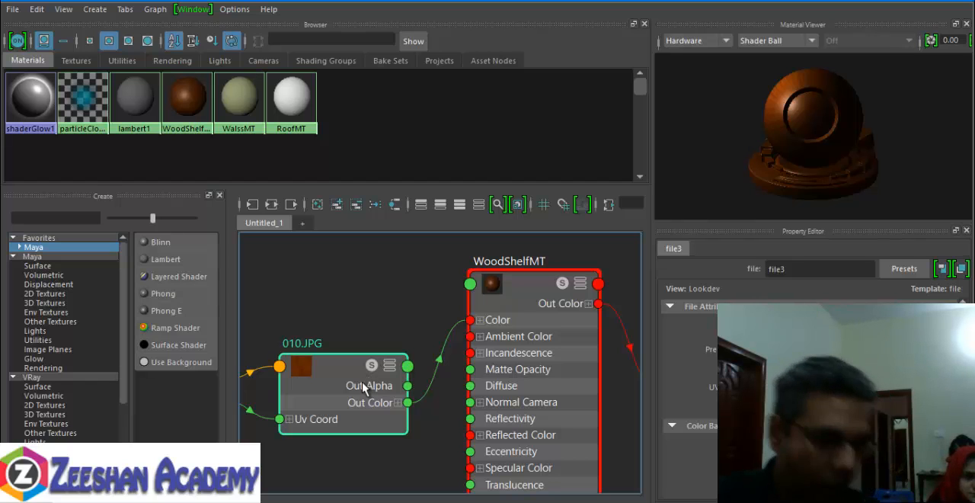
alt+middle_drag(328, 392, 468, 371)
alt+middle_drag(300, 375, 353, 364)
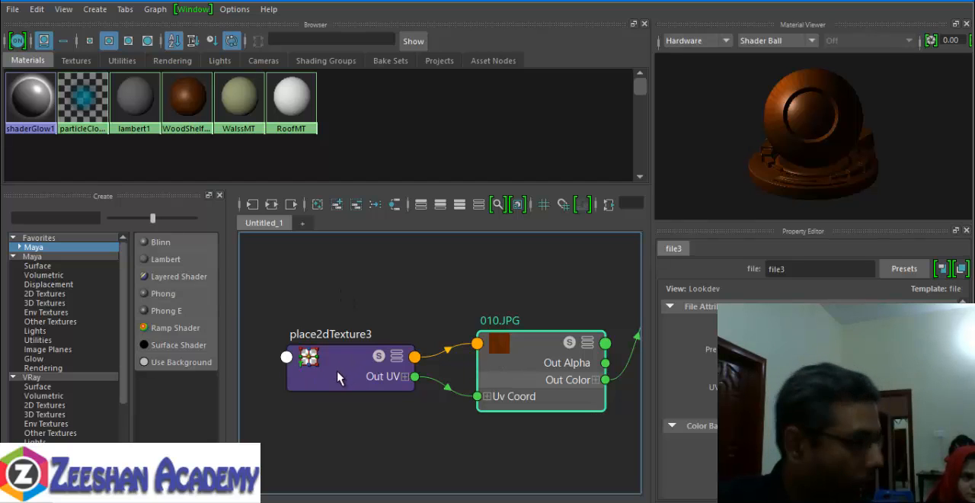
scroll(546, 407, down, 2)
alt+middle_drag(541, 390, 421, 344)
key(a)
drag(493, 304, 500, 326)
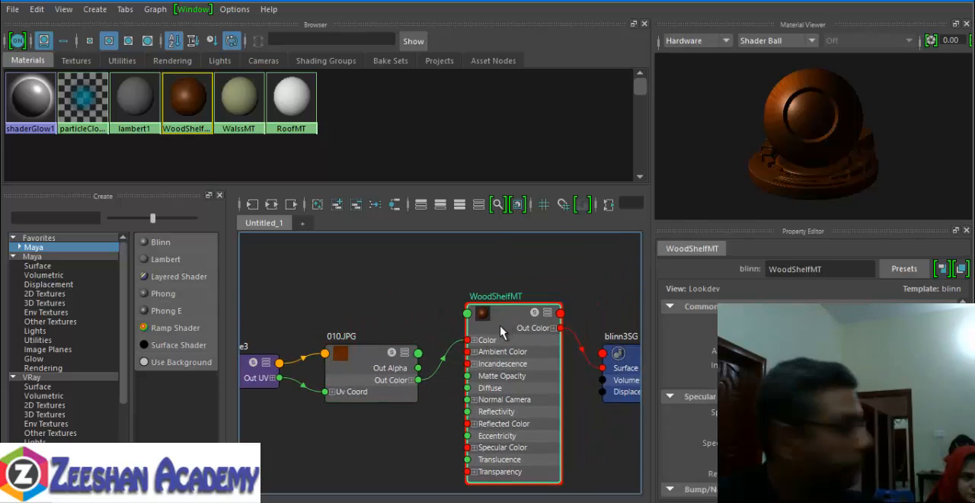
alt+middle_drag(564, 394, 488, 353)
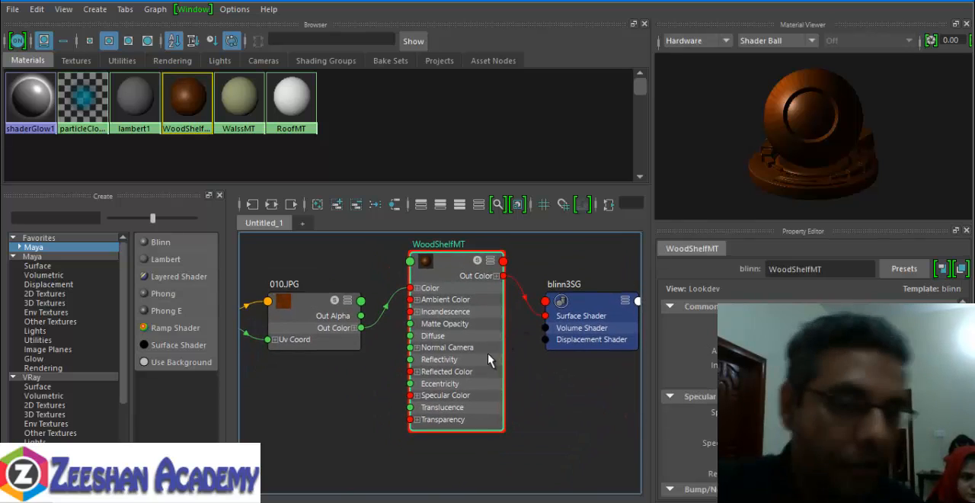
alt+middle_drag(421, 353, 435, 340)
scroll(468, 369, down, 2)
scroll(493, 332, up, 3)
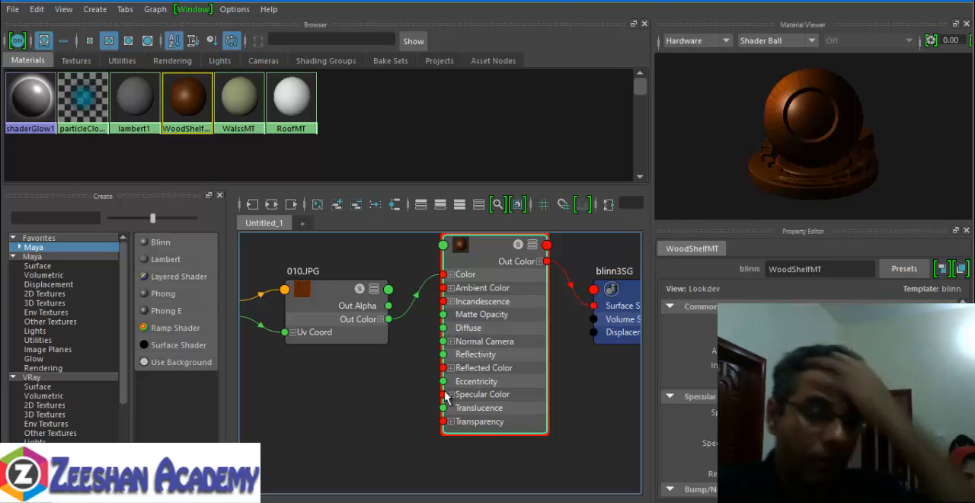
alt+middle_drag(416, 362, 454, 364)
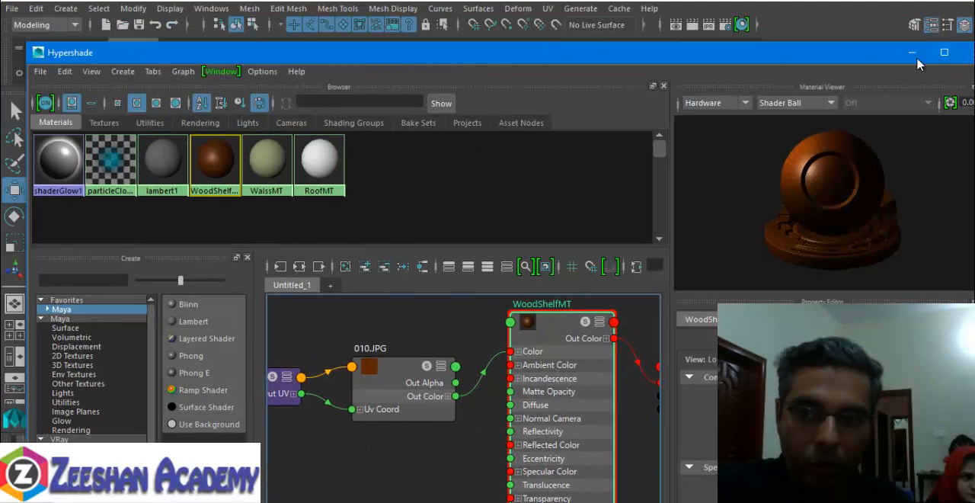
- Assign the existing WoodShelfMT material to the kitchen counter mesh and turn on textured display in the perspective view
click(912, 54)
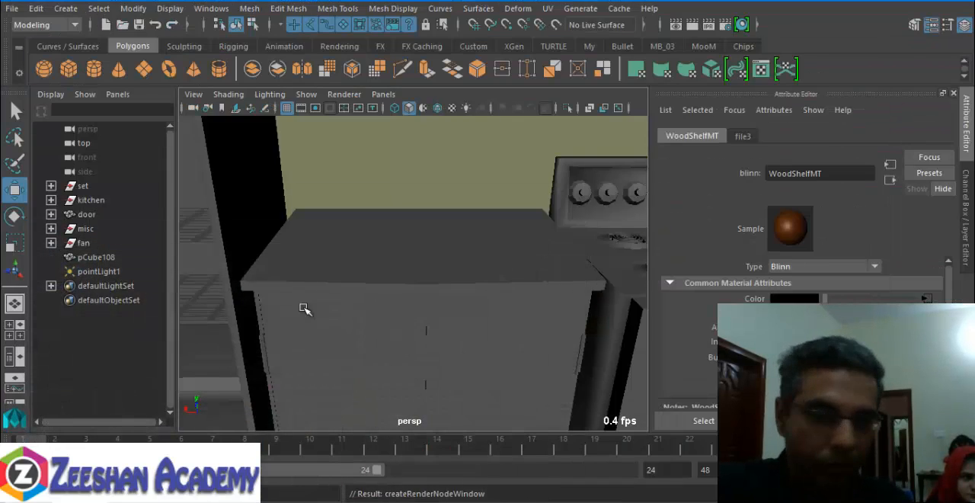
alt+drag(305, 308, 346, 308)
click(422, 288)
right_click(448, 259)
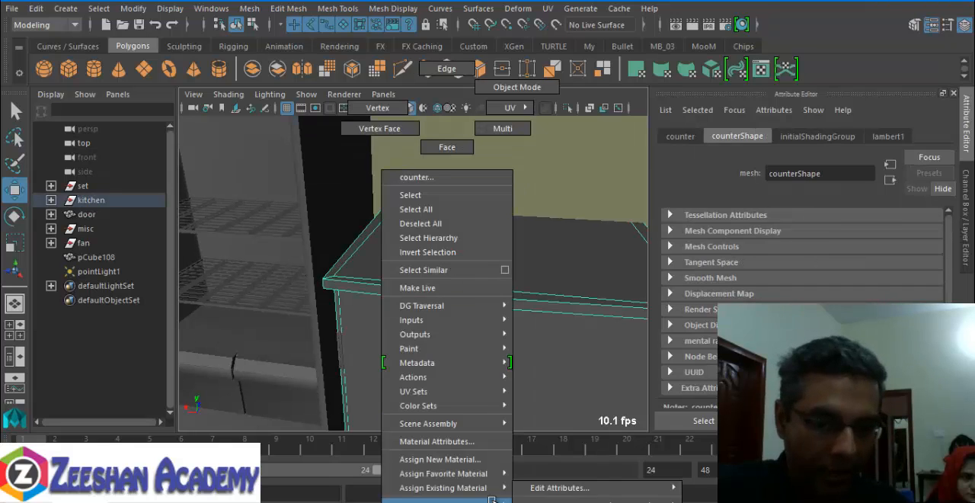
mouse_move(503, 488)
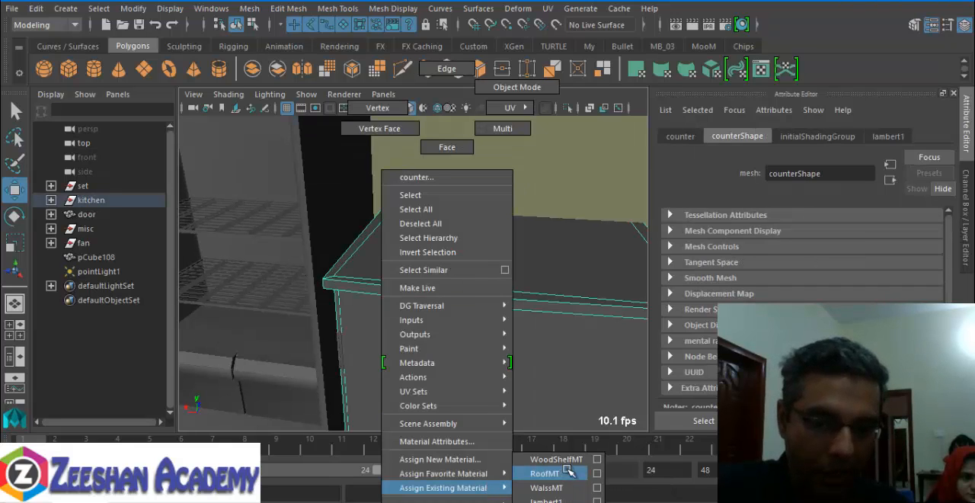
click(556, 459)
alt+drag(451, 319, 430, 320)
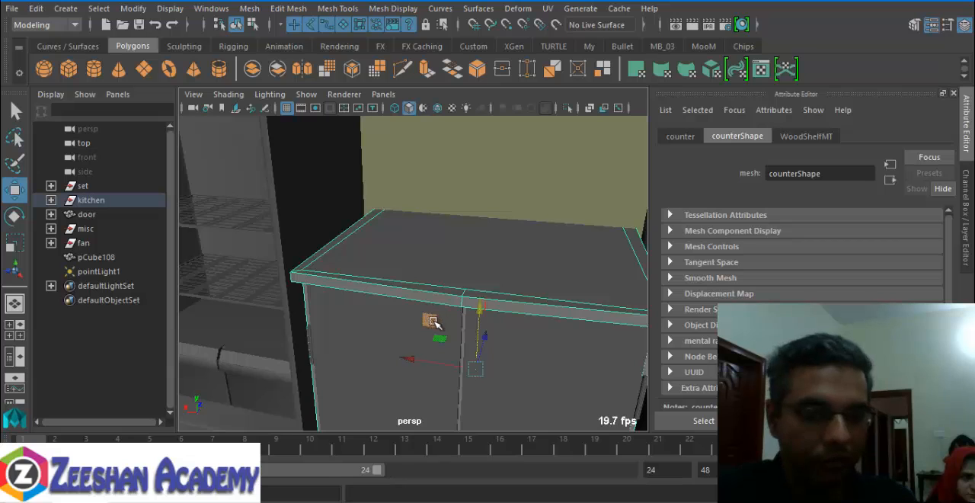
key(6)
- Assign WoodShelfMT to the cabinet door panels beneath the counter top
alt+drag(503, 320, 366, 335)
click(339, 343)
alt+middle_drag(340, 342, 343, 266)
right_drag(432, 277, 526, 462)
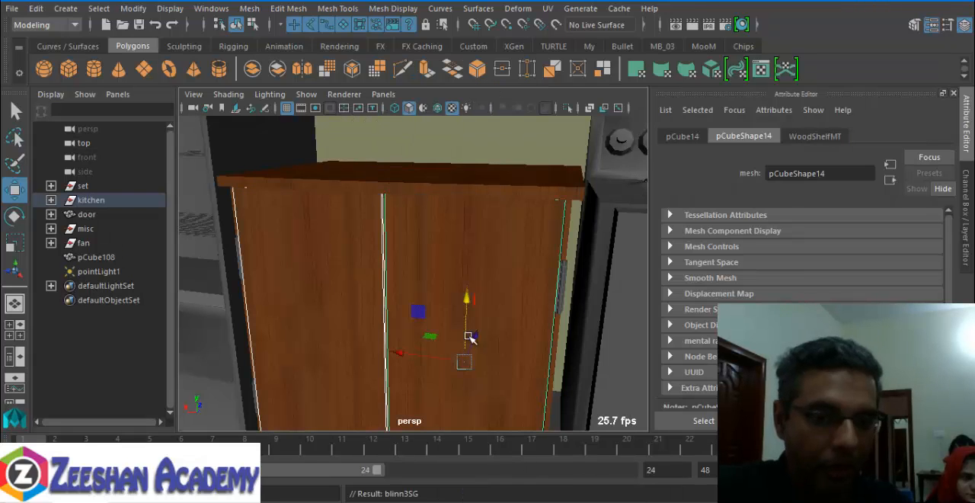
alt+drag(468, 338, 498, 251)
click(428, 321)
right_drag(499, 251, 603, 460)
- Assign WoodShelfMT to the long plank along the front edge of the sink counter
alt+drag(501, 327, 498, 270)
click(518, 277)
right_drag(499, 270, 603, 460)
alt+drag(514, 311, 539, 266)
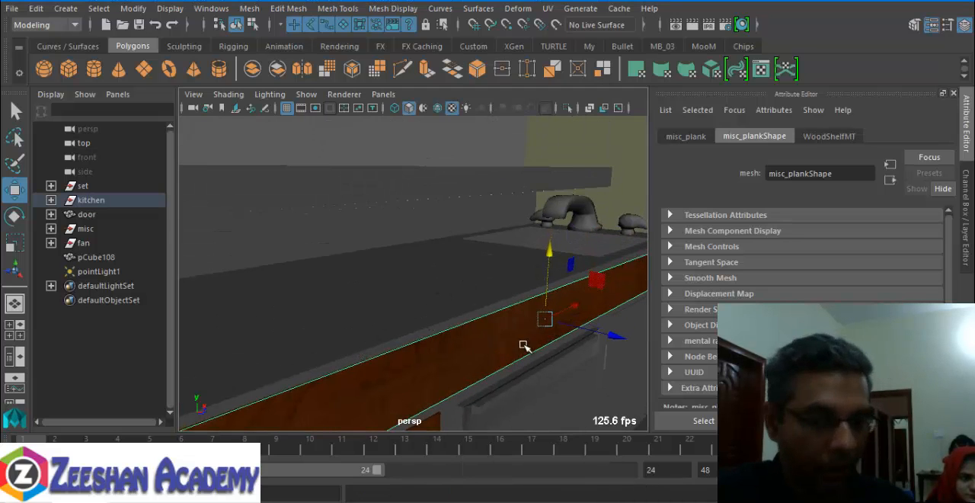
- Assign WoodShelfMT to the narrow door panels at the wall end of the sink counter
alt+drag(524, 346, 457, 305)
click(519, 306)
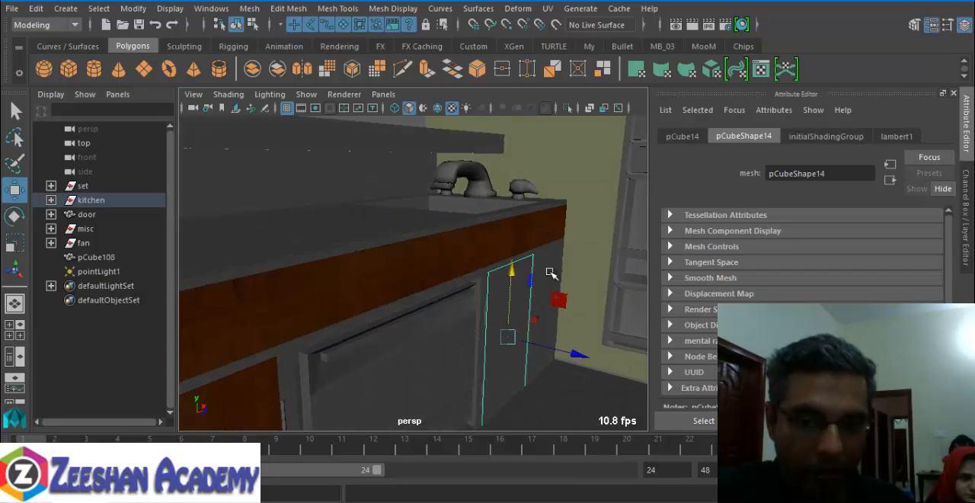
right_drag(550, 242, 660, 455)
alt+drag(435, 366, 451, 307)
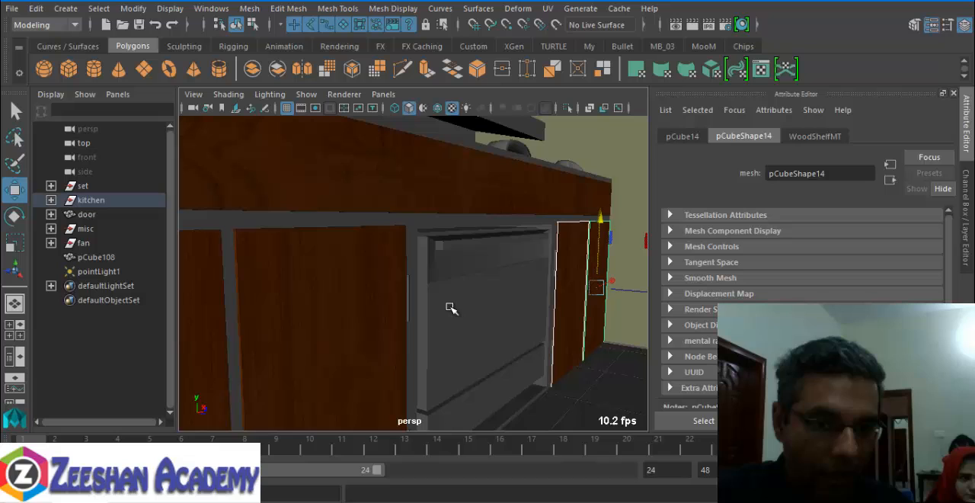
- Select the cabinet frame around the doors and create a new Blinn named WoodBoarderMT in Hypershade
click(417, 230)
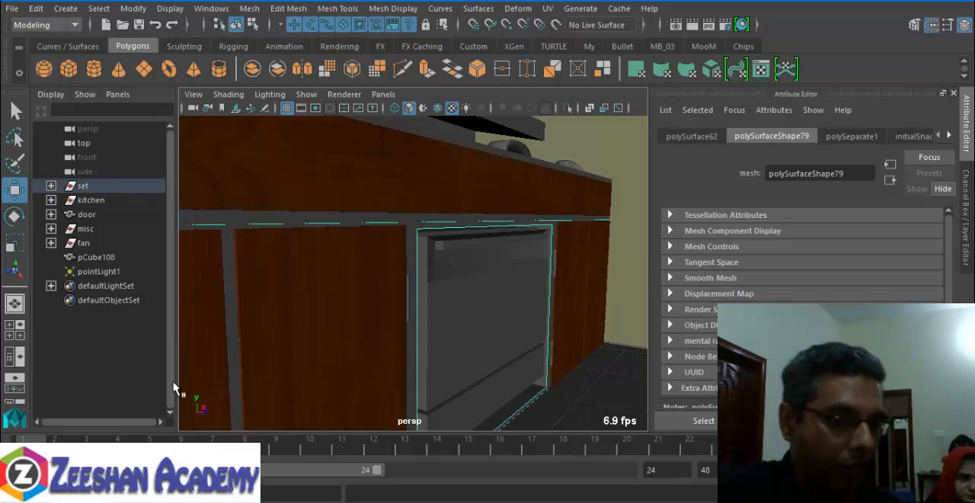
click(81, 500)
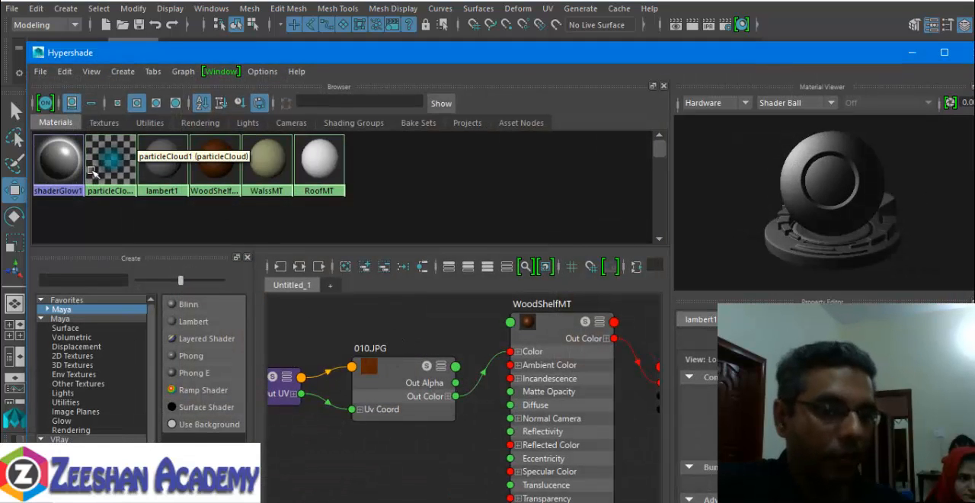
alt+middle_drag(440, 336, 496, 305)
scroll(496, 305, down, 2)
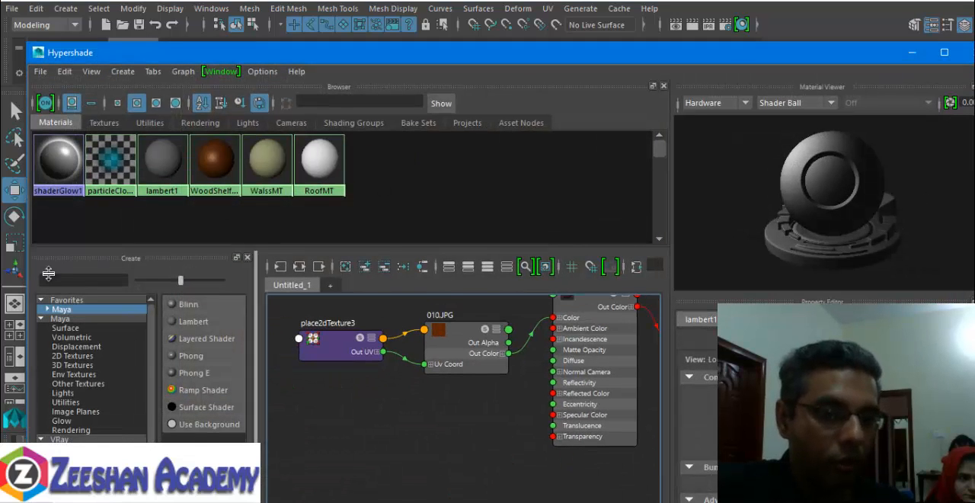
click(193, 305)
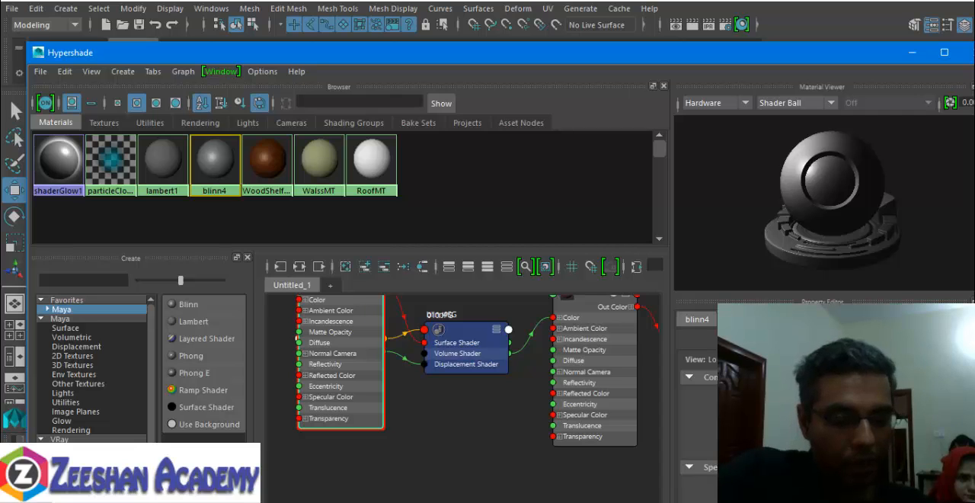
key(Return)
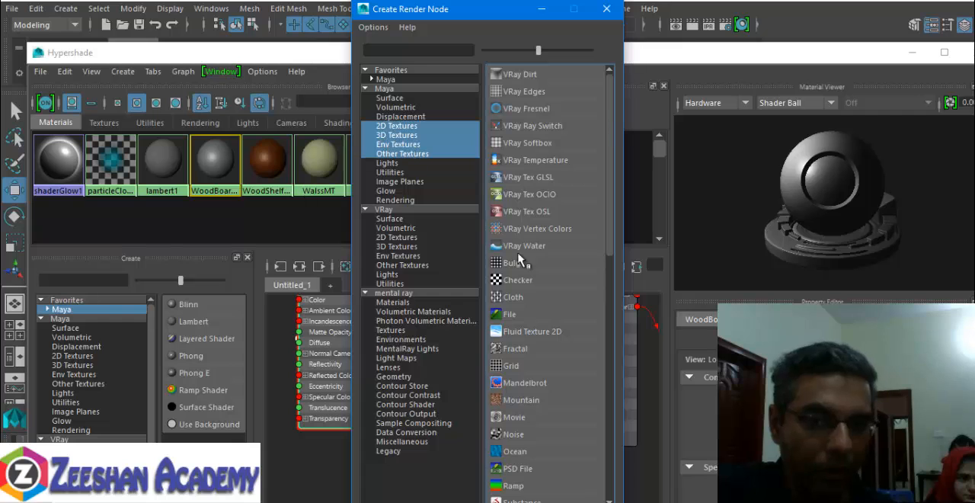
- Connect a File texture to WoodBoarderMT's colour, preview the wood images in sourceimages and load 009.JPG
click(524, 316)
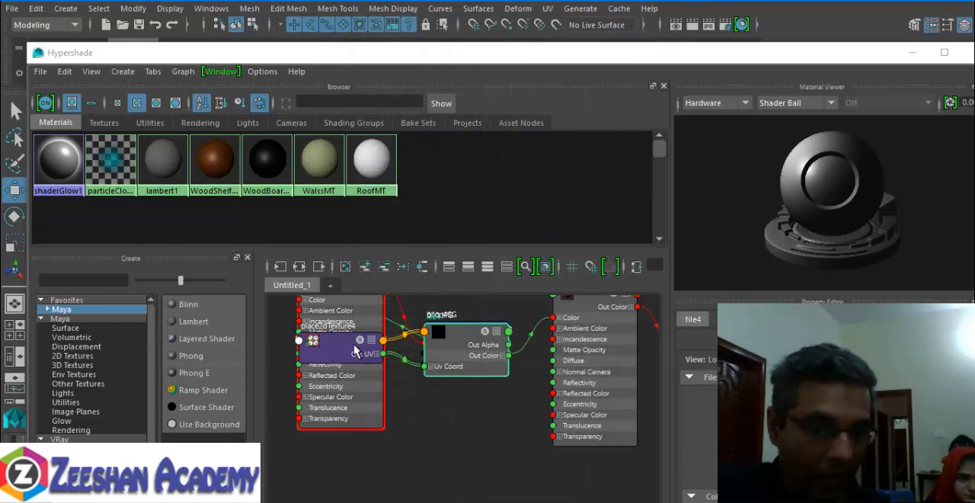
click(942, 427)
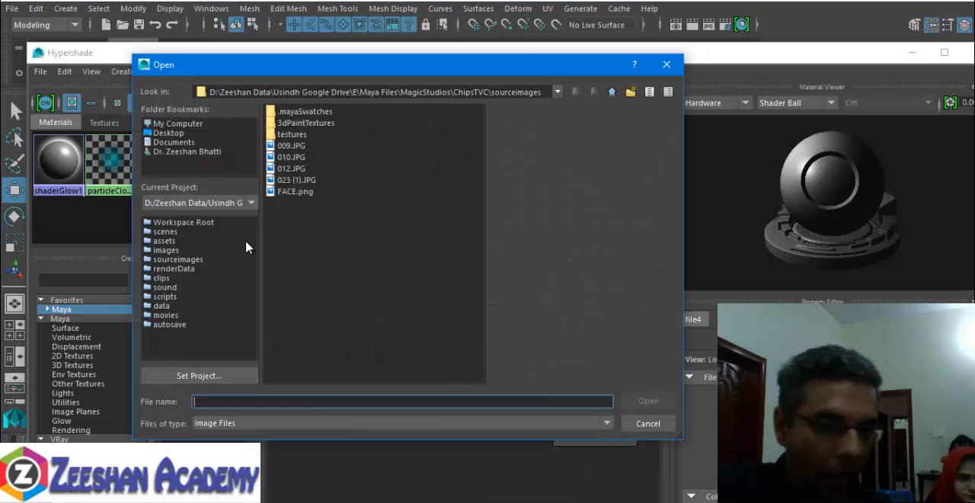
click(290, 168)
click(292, 157)
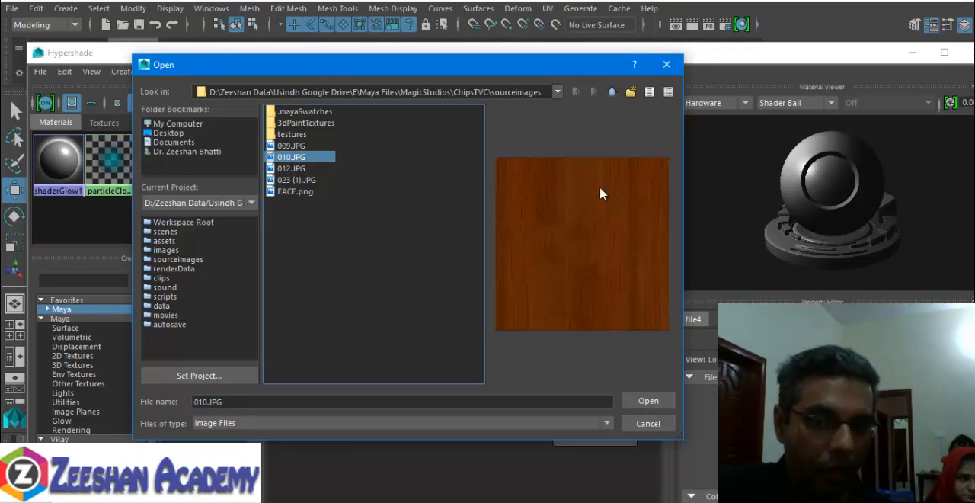
click(301, 169)
click(298, 180)
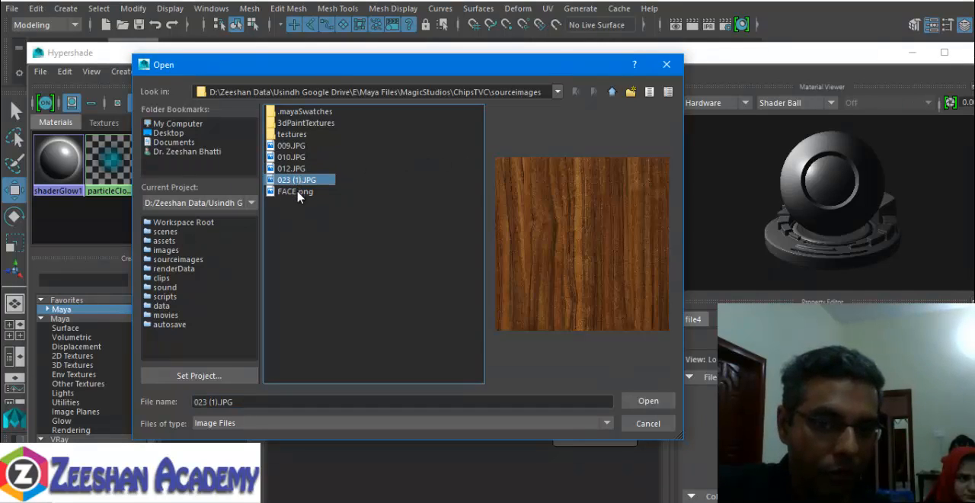
click(298, 192)
click(298, 157)
click(299, 146)
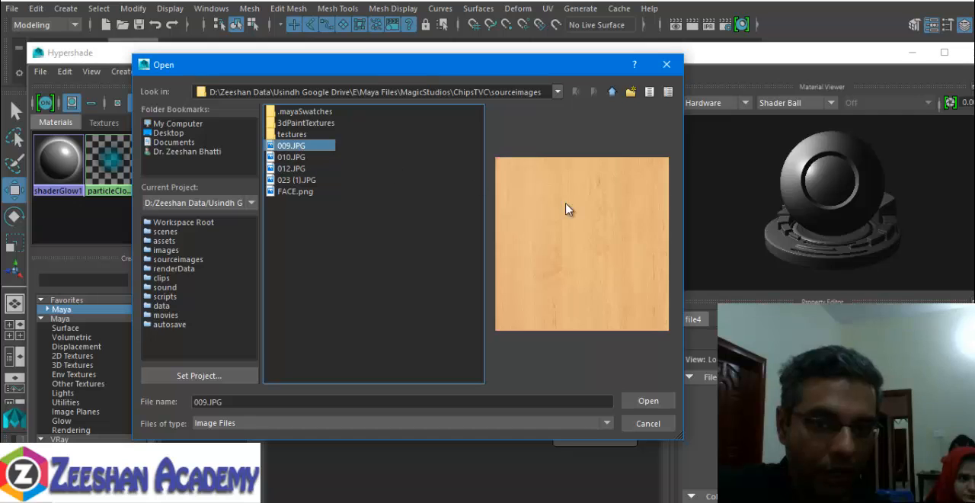
click(649, 401)
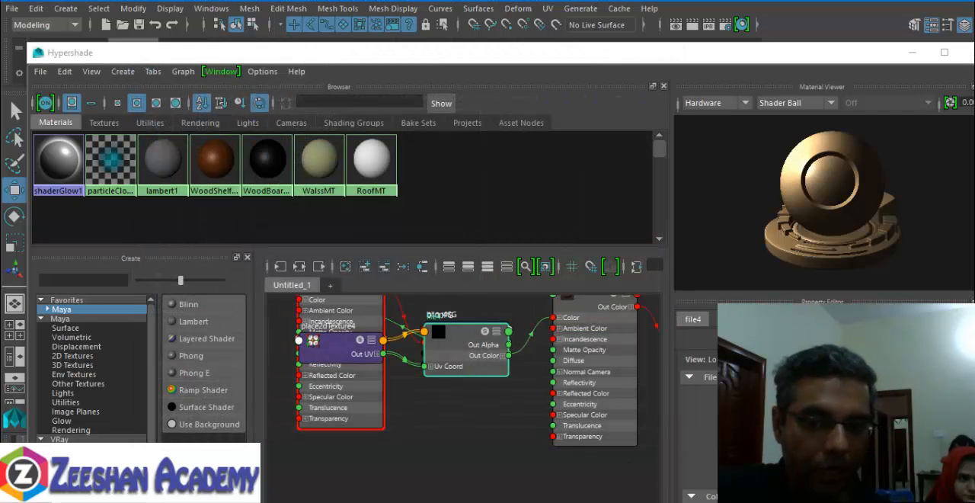
- Graph WoodBoarderMT's node network in the work area
right_drag(260, 161, 265, 199)
alt+middle_drag(345, 433, 342, 389)
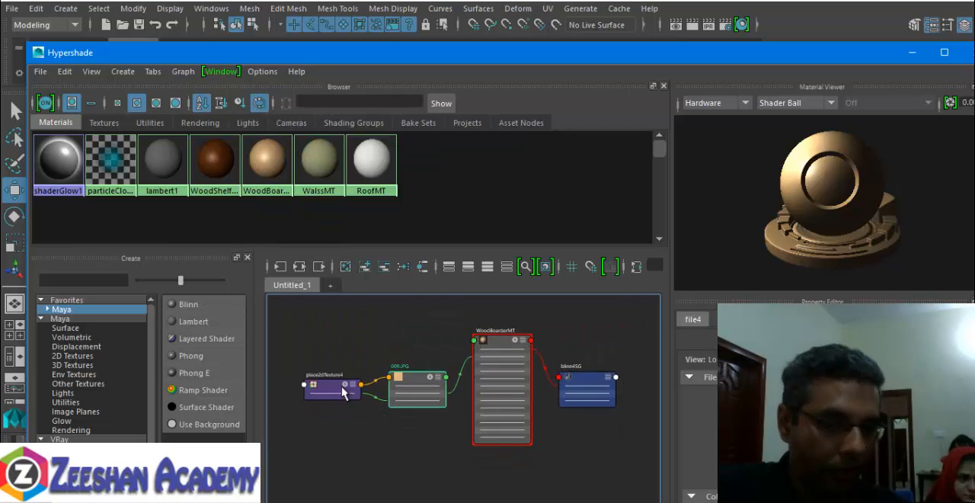
alt+right_drag(342, 388, 384, 409)
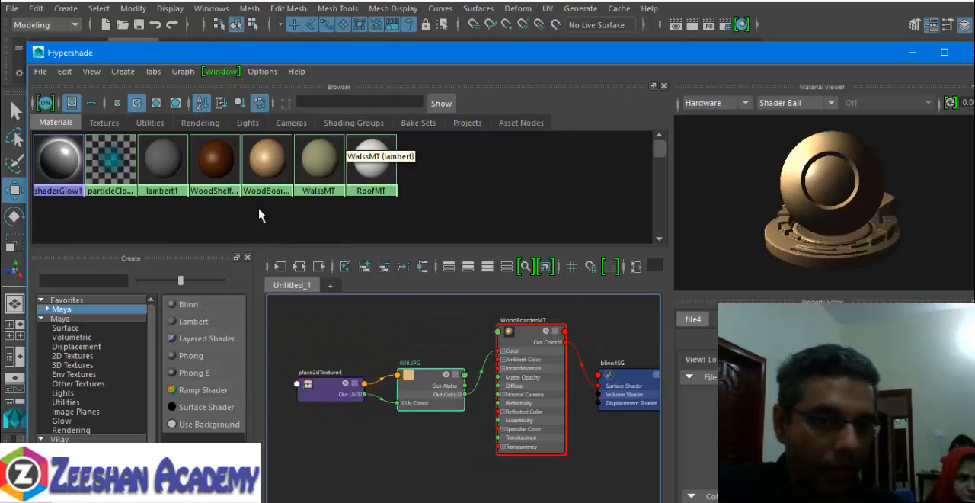
- Create another Blinn material in Hypershade
click(199, 304)
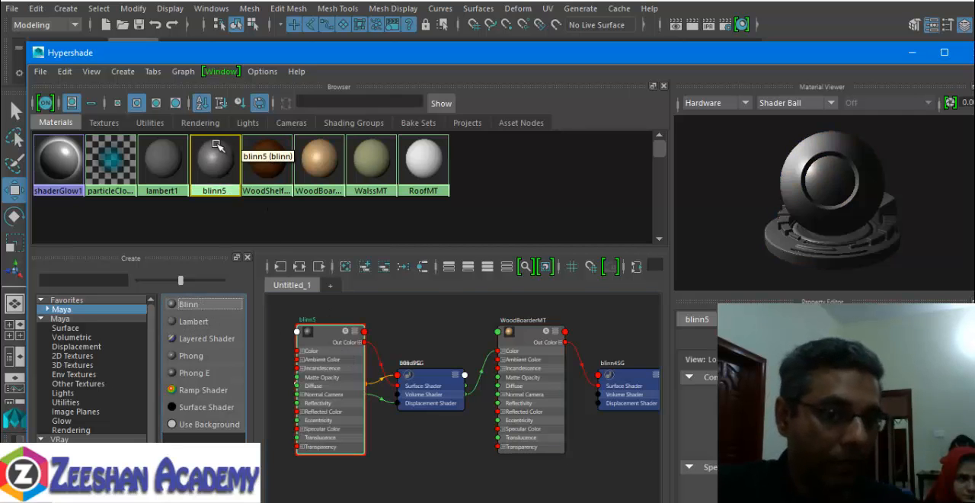
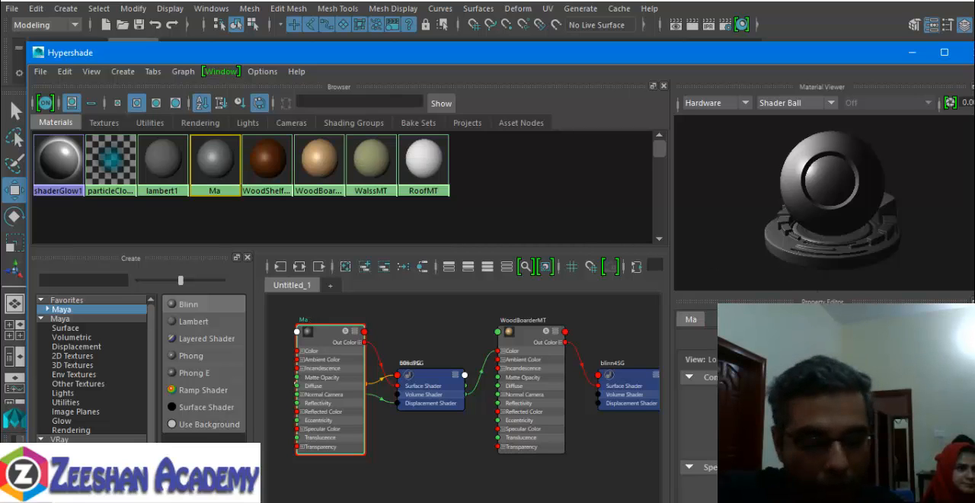
- Name the new Blinn MarbelMT and connect a File texture to its colour
text(rbelMT)
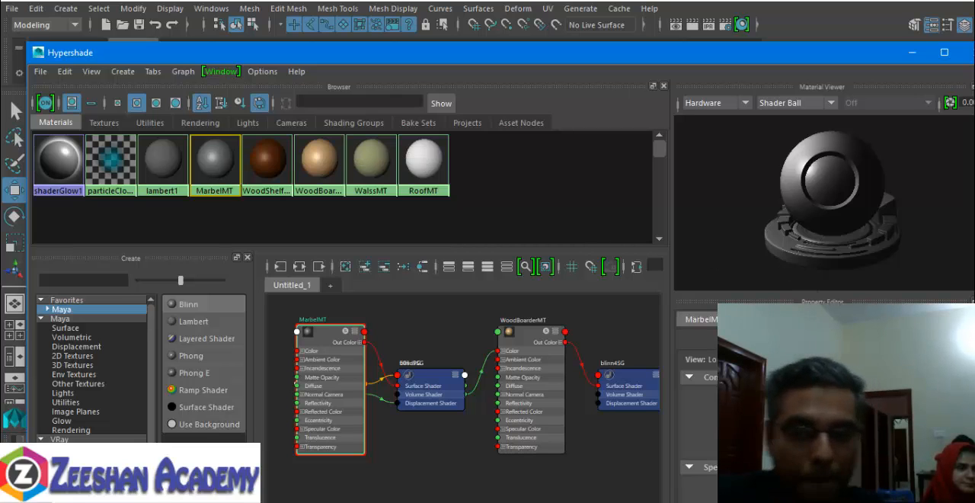
key(Return)
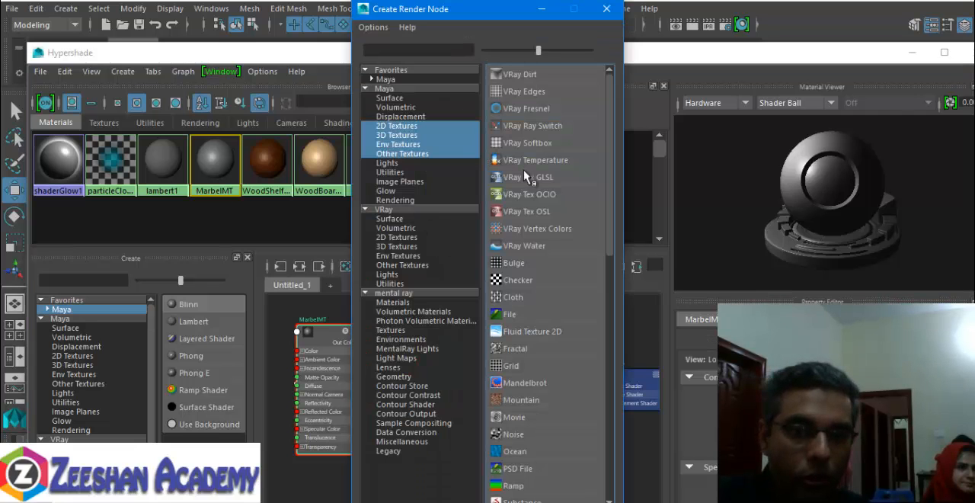
click(523, 316)
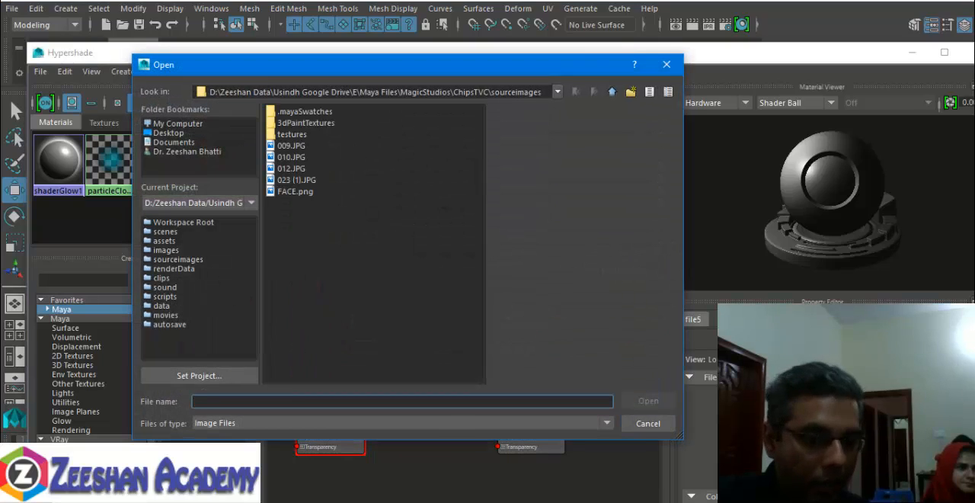
- Start choosing the file texture's image, then switch to File Explorer and open the Tile + Floor folder inside Textures
click(221, 501)
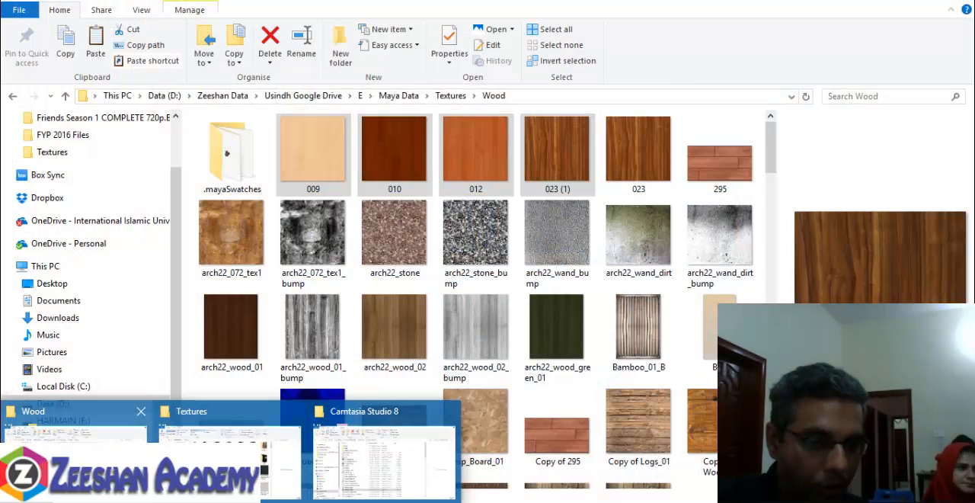
click(76, 457)
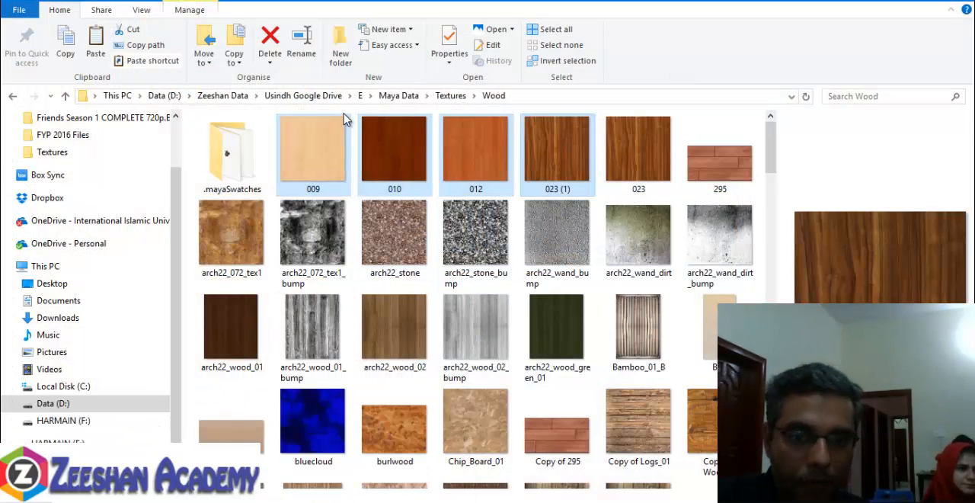
click(450, 96)
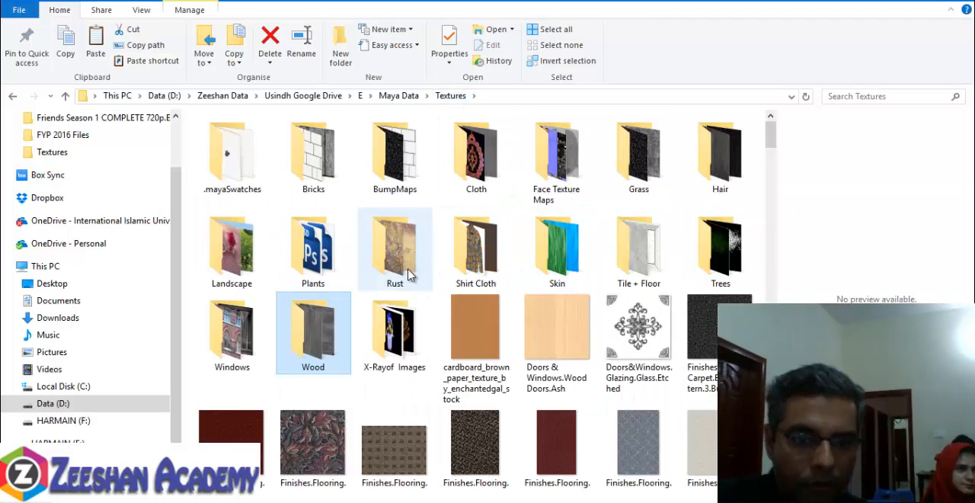
double_click(653, 266)
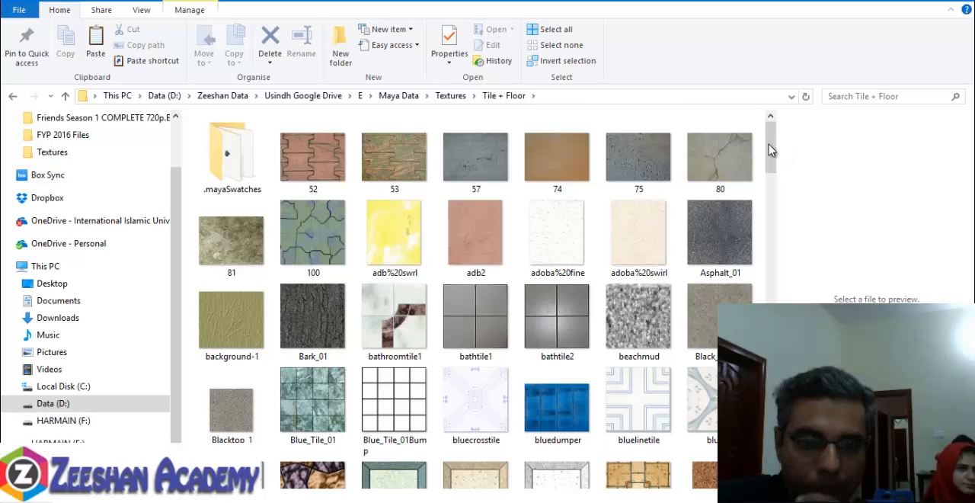
- Look through the Tile + Floor images for a marble texture, previewing Blue_Tile_01, floor070b and crete-silo1-0
scroll(766, 152, down, 5)
scroll(731, 137, up, 3)
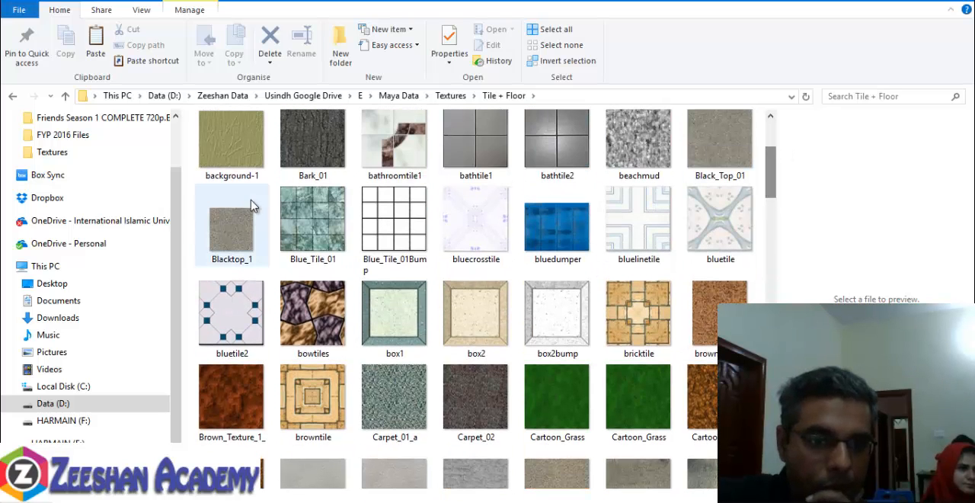
click(302, 223)
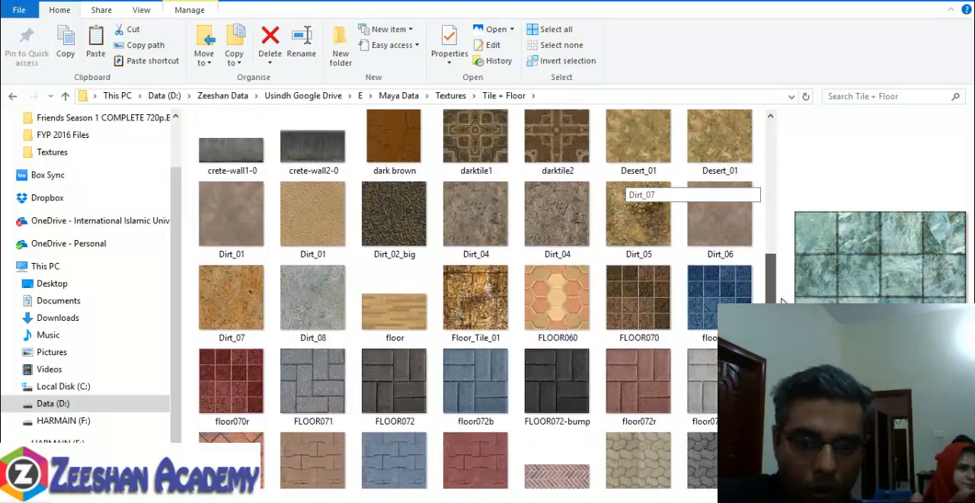
scroll(625, 187, down, 12)
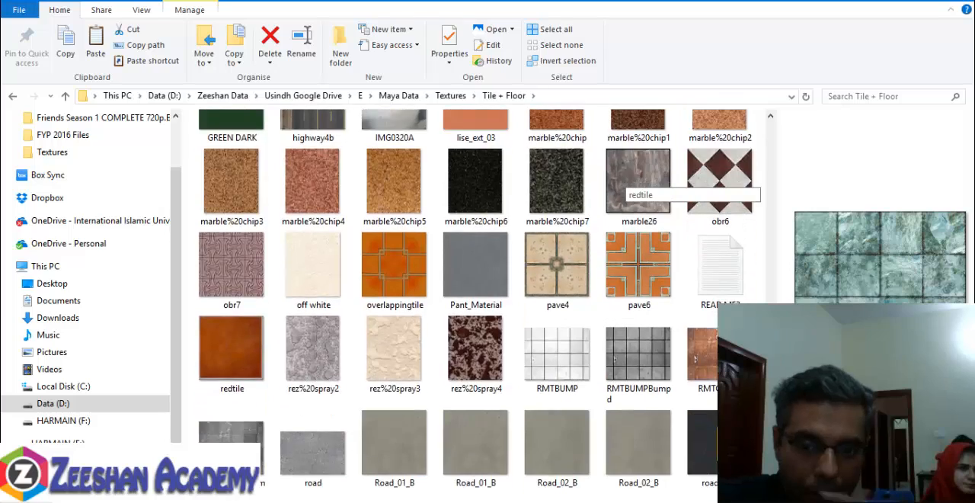
scroll(625, 187, down, 6)
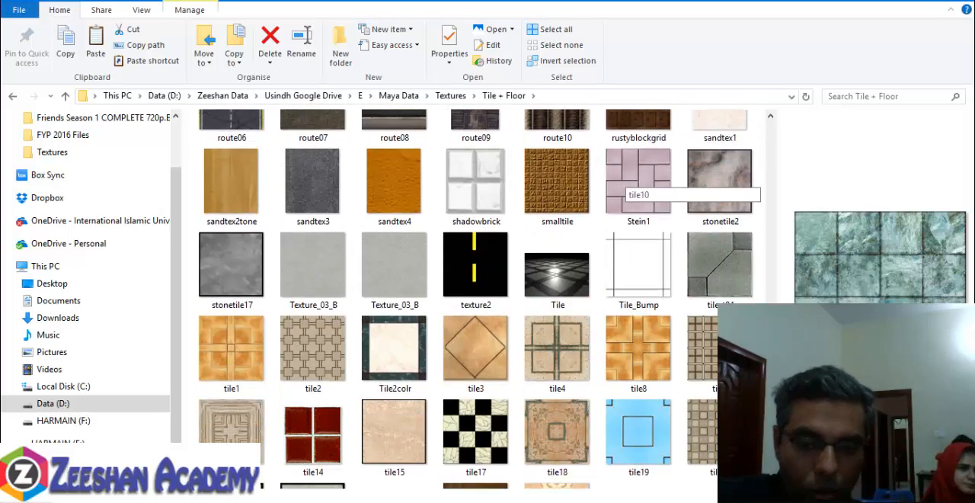
scroll(625, 186, up, 10)
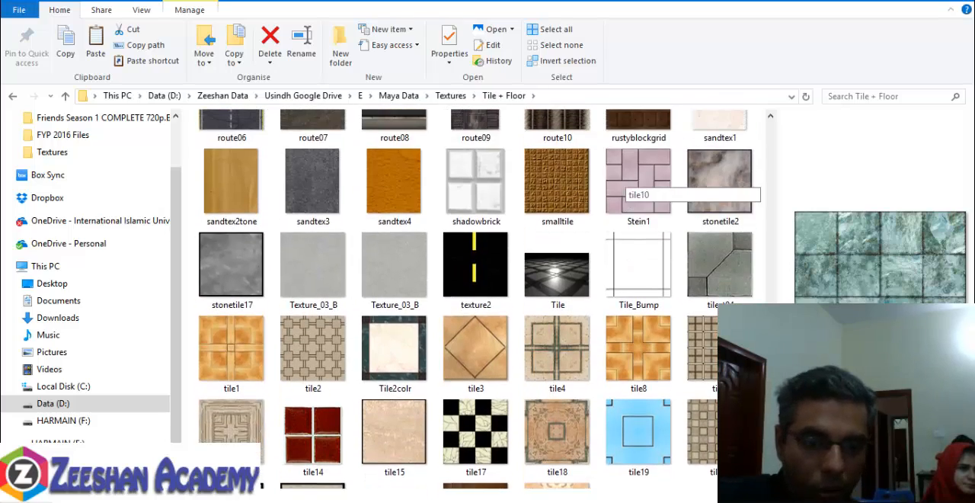
scroll(625, 187, up, 8)
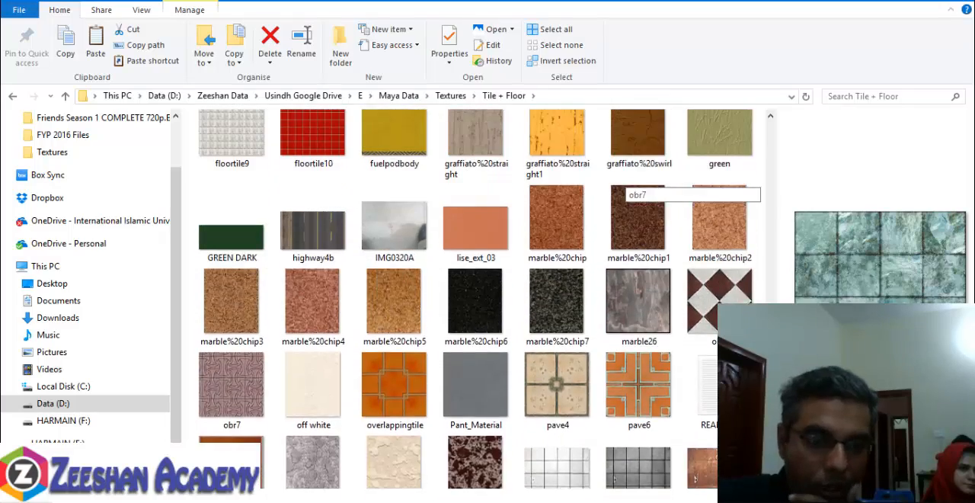
scroll(625, 187, up, 4)
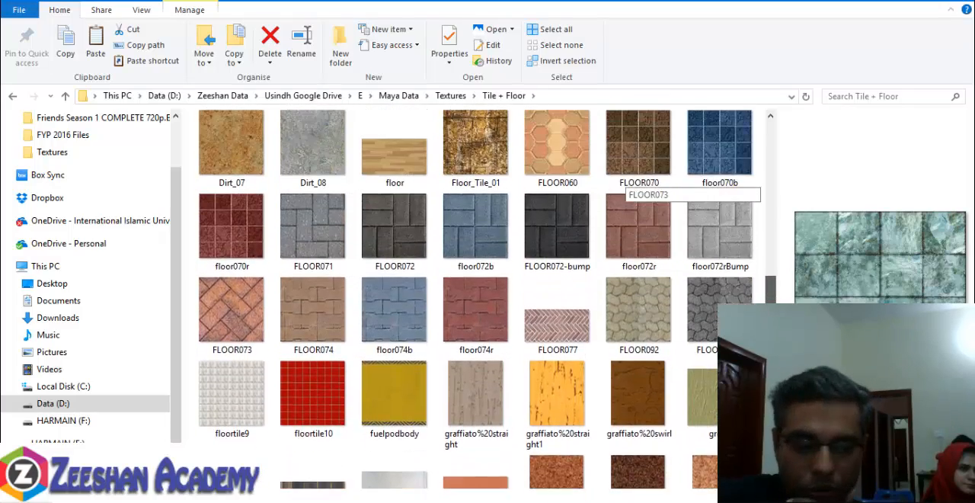
scroll(795, 295, up, 1)
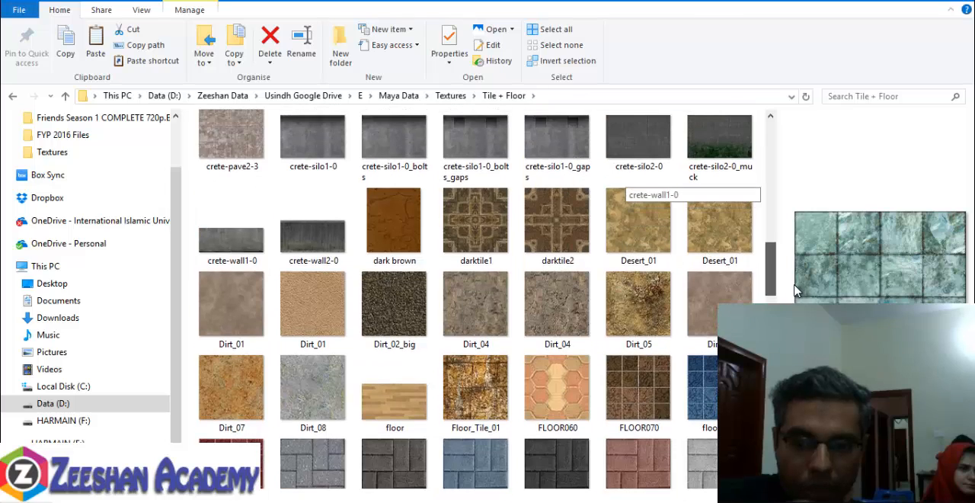
click(701, 389)
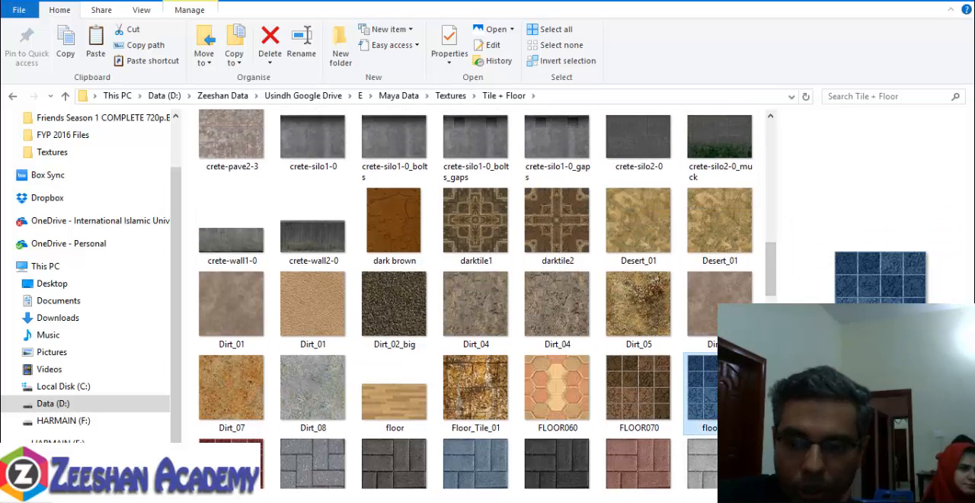
click(328, 156)
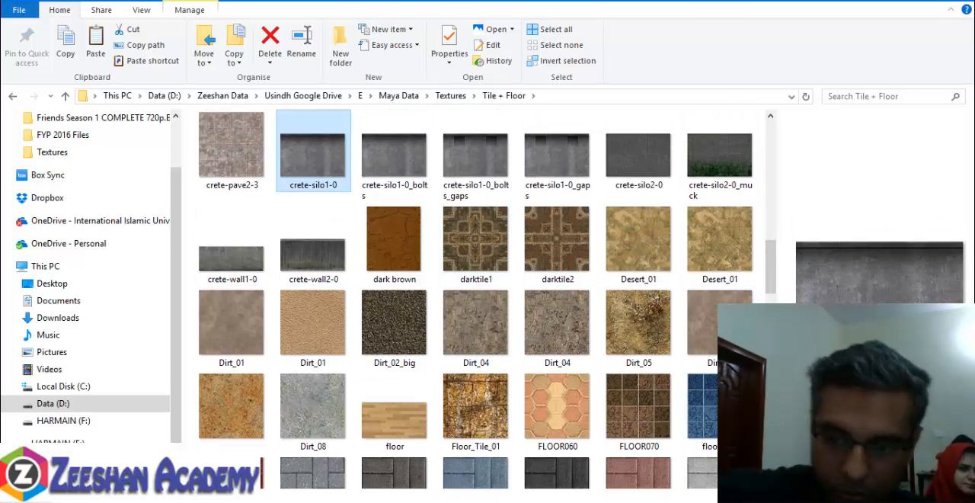
key(alt+Tab)
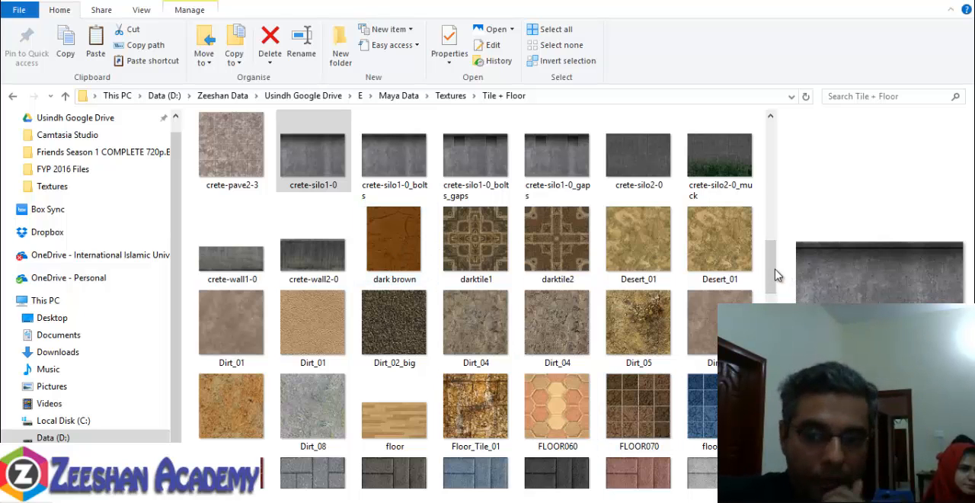
- Preview bathroomtile1 and bluetile near the start of the folder and select Blue_Tile_01
scroll(777, 274, up, 10)
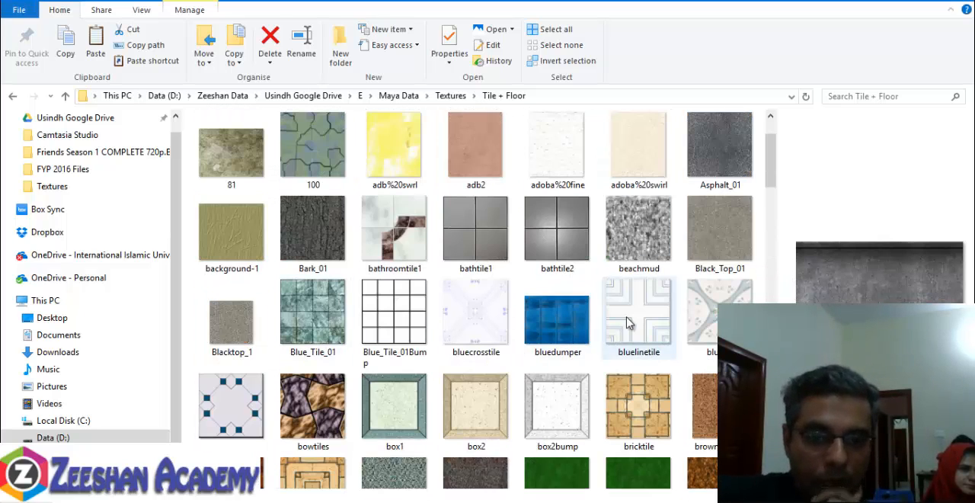
click(392, 229)
click(720, 313)
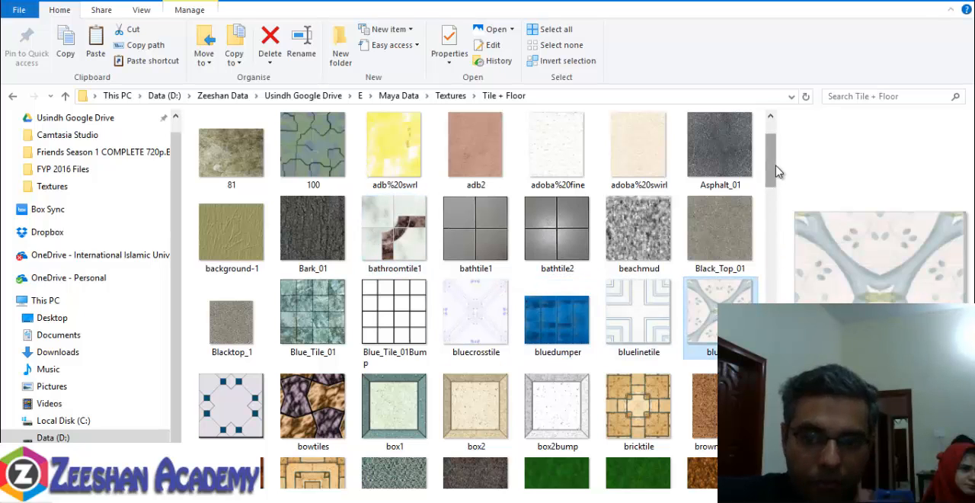
mouse_move(778, 172)
mouse_down()
mouse_move(772, 148)
mouse_move(785, 195)
mouse_move(783, 185)
mouse_up()
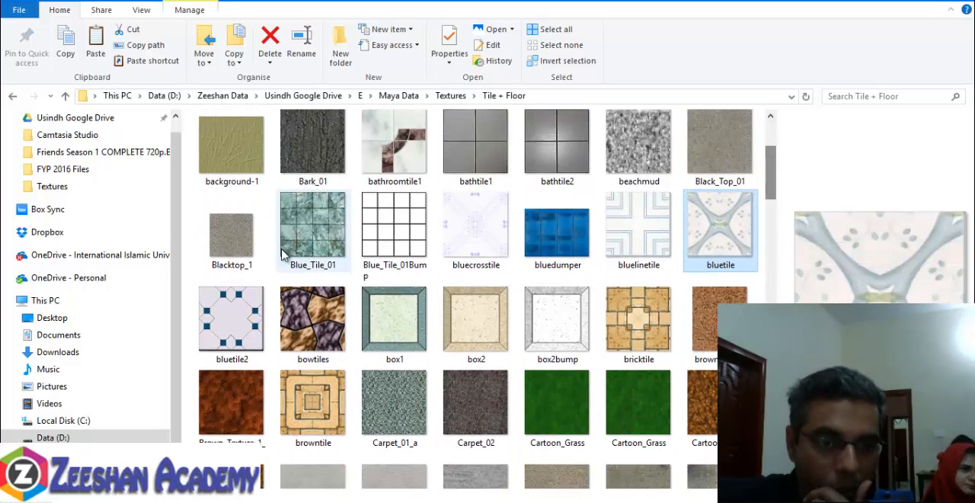
click(286, 253)
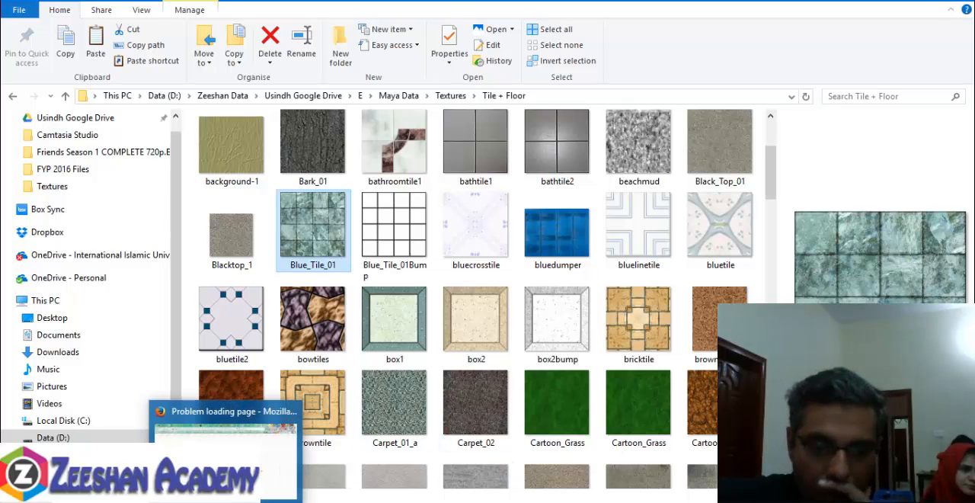
- Switch to Firefox, try to open Google in a new tab, and return to Maya's image browser
click(226, 501)
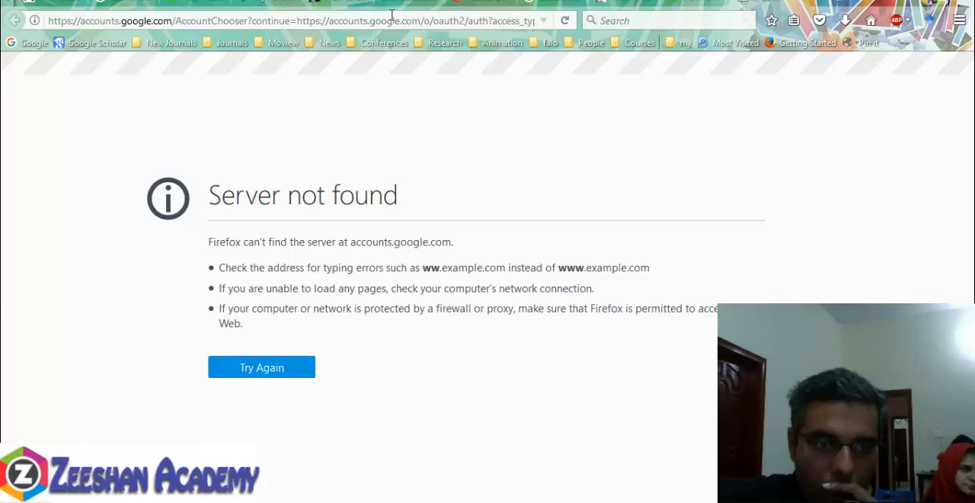
key(ctrl+t)
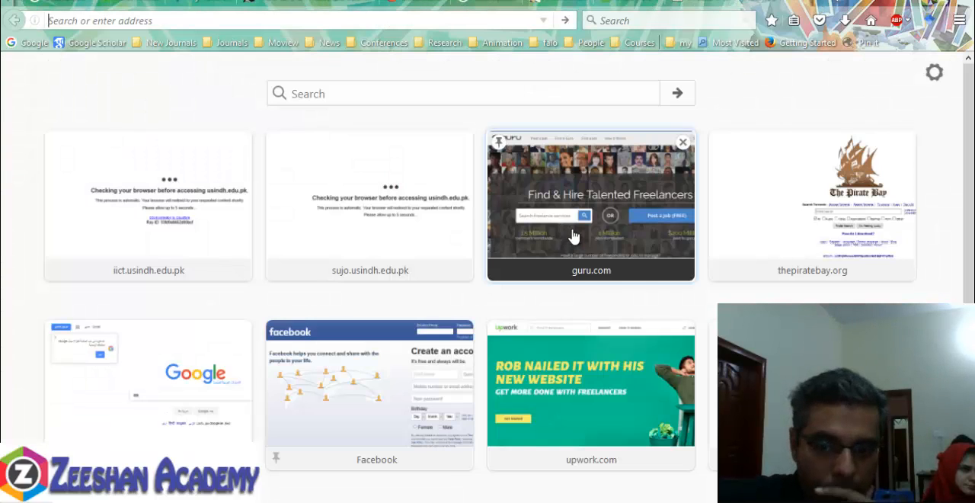
click(25, 44)
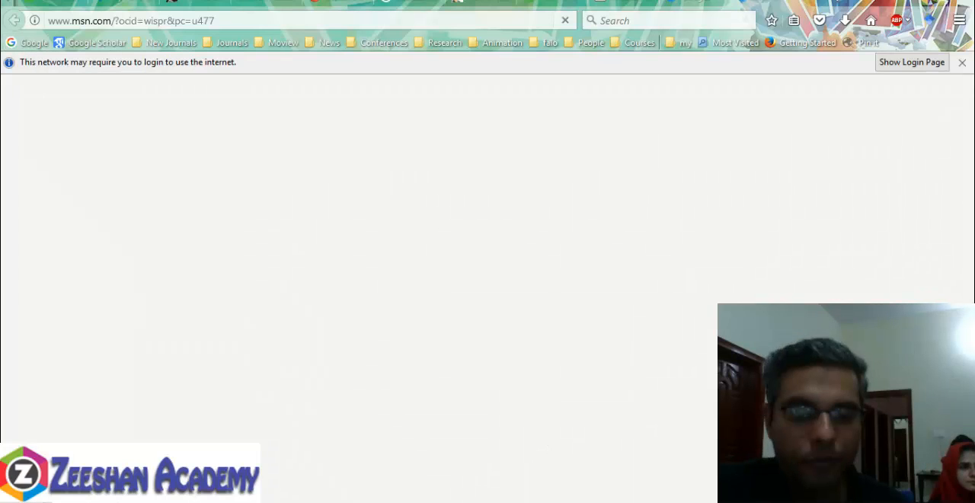
mouse_move(609, 499)
click(588, 468)
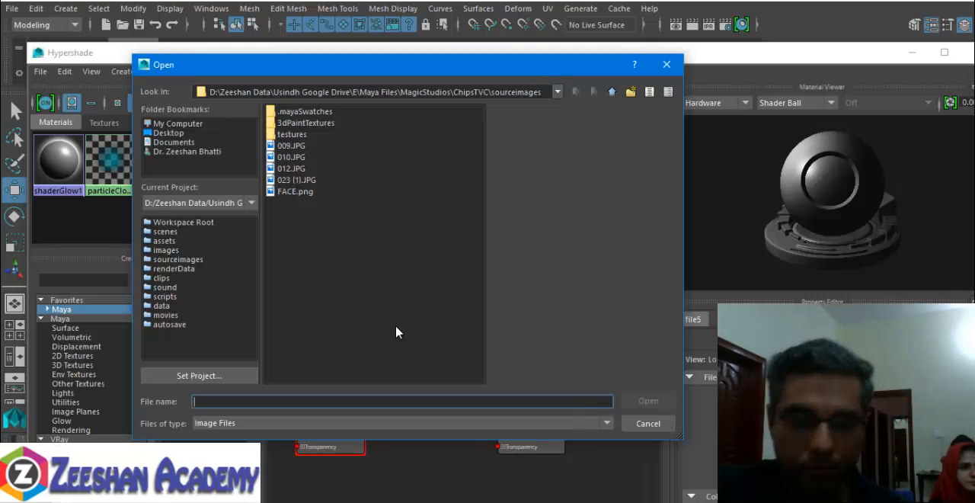
- Copy Blue_Tile_01 from the Tile + Floor folder into the project's sourceimages folder
click(145, 499)
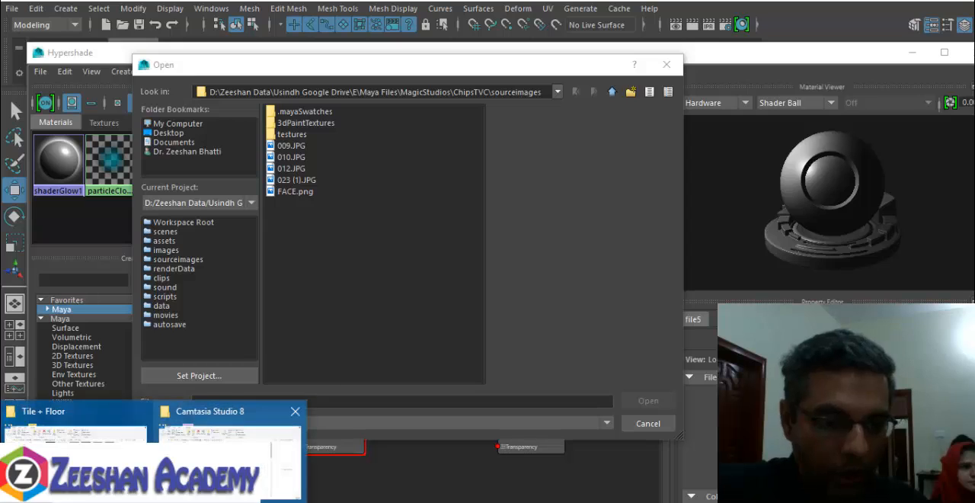
click(106, 461)
key(alt+Tab)
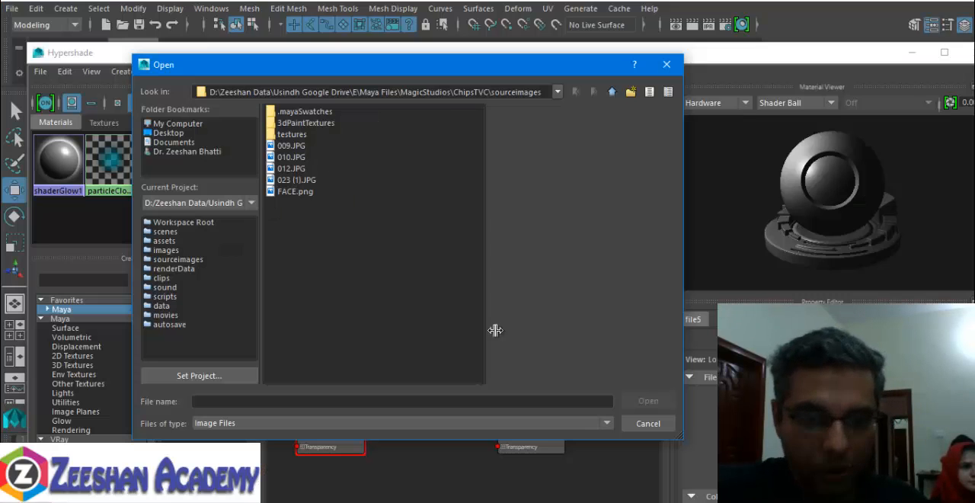
click(321, 261)
right_click(319, 262)
click(343, 261)
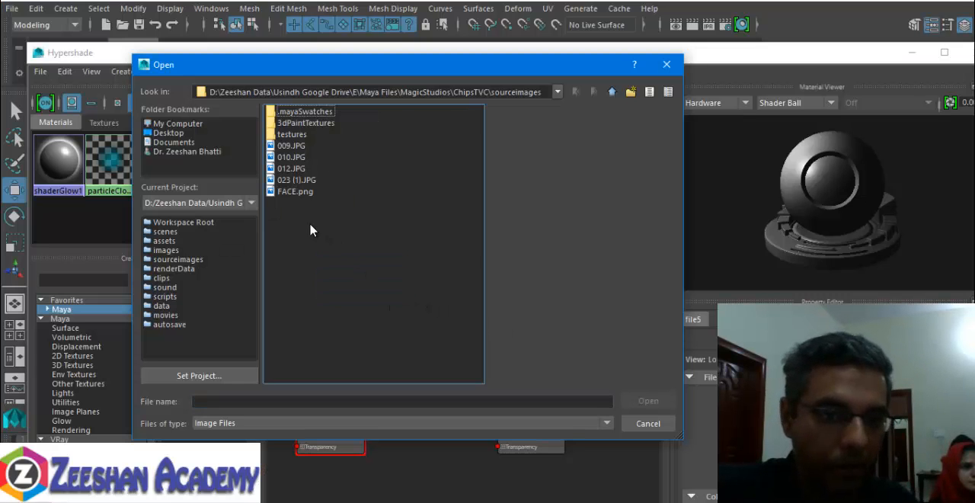
click(297, 203)
- Preview the wood images in sourceimages and load Blue_Tile_01.jpg as MarbelMT's colour texture
click(300, 147)
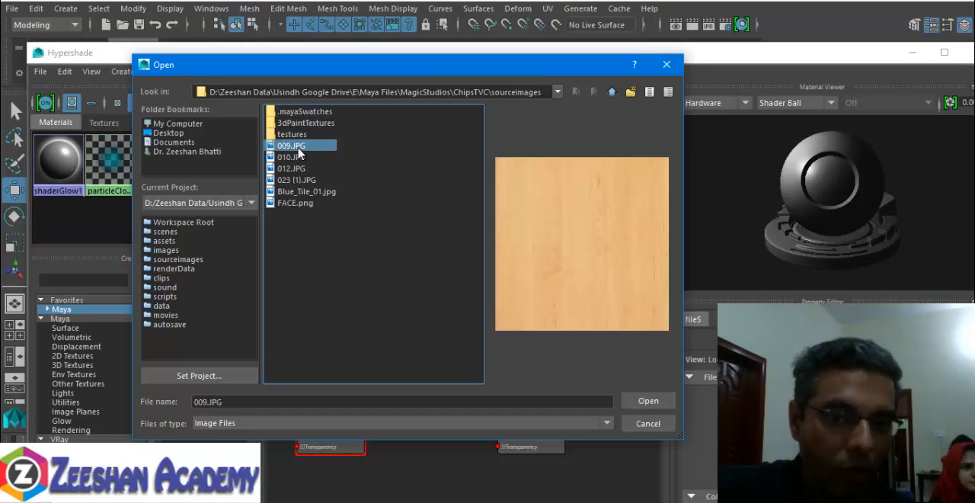
click(297, 158)
click(298, 169)
click(314, 192)
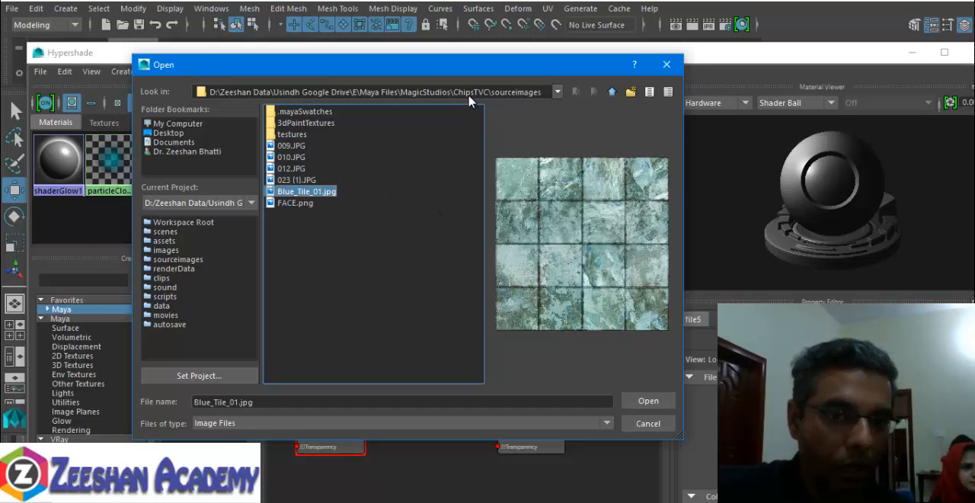
click(657, 404)
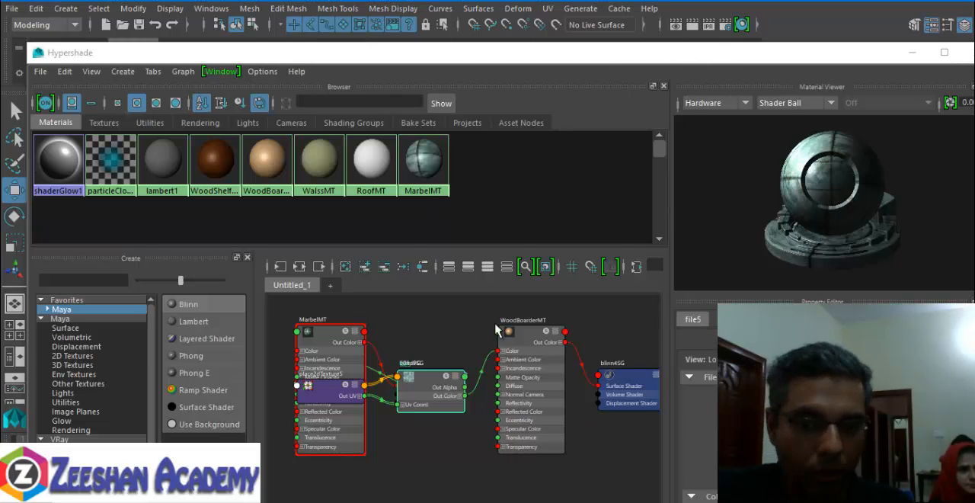
- Minimise Hypershade and assign the existing WoodBoarderMT material to the thin horizontal strip above the cabinet doors
click(910, 57)
alt+drag(479, 290, 320, 220)
click(391, 283)
right_click(320, 221)
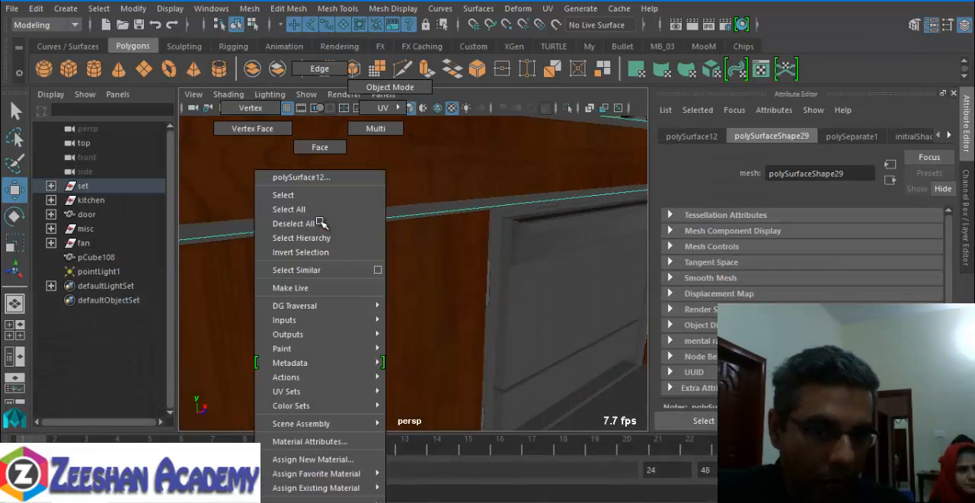
mouse_move(326, 486)
click(452, 448)
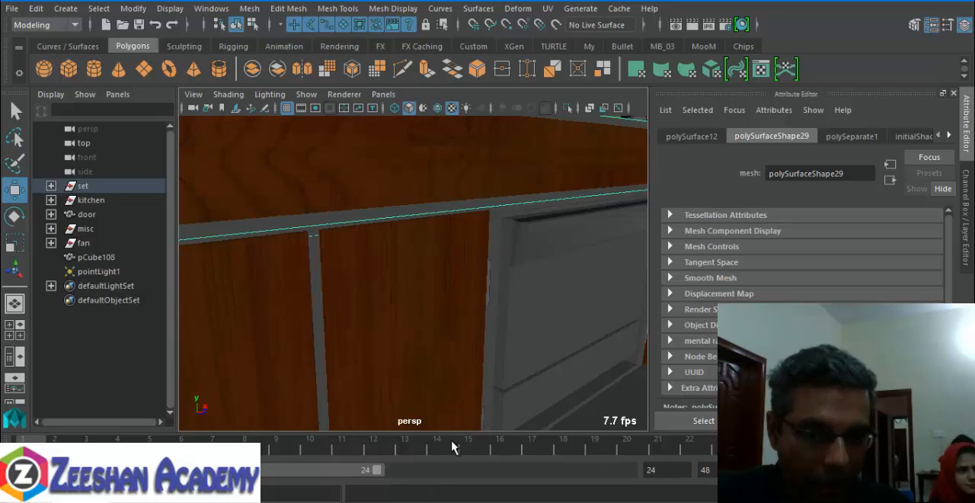
- Assign the existing WoodBoarderMT material to the thin grey frame around the cabinet doors and the recessed panel
click(502, 249)
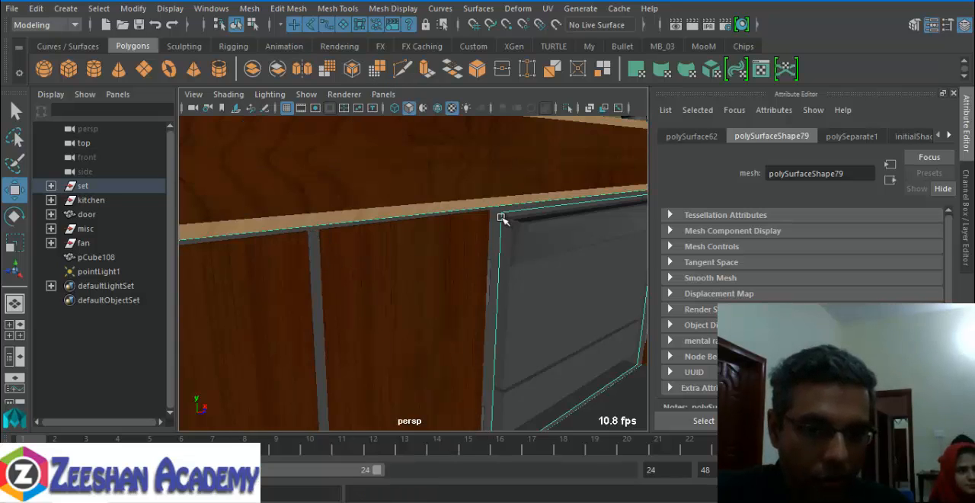
right_click(502, 218)
mouse_move(525, 487)
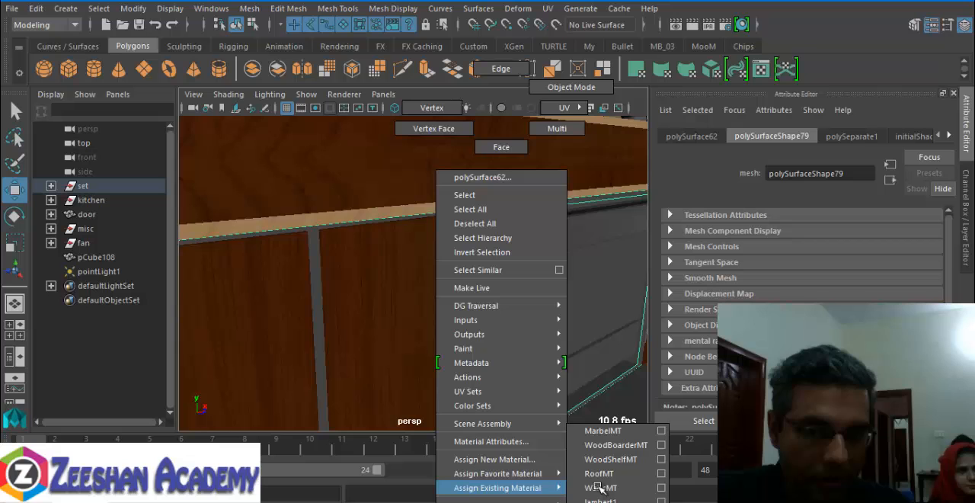
click(622, 446)
- Assign the existing WoodBoarderMT material to the grey strip along the front edge of the counter beside the sink
alt+drag(509, 214, 560, 261)
alt+middle_drag(561, 261, 479, 277)
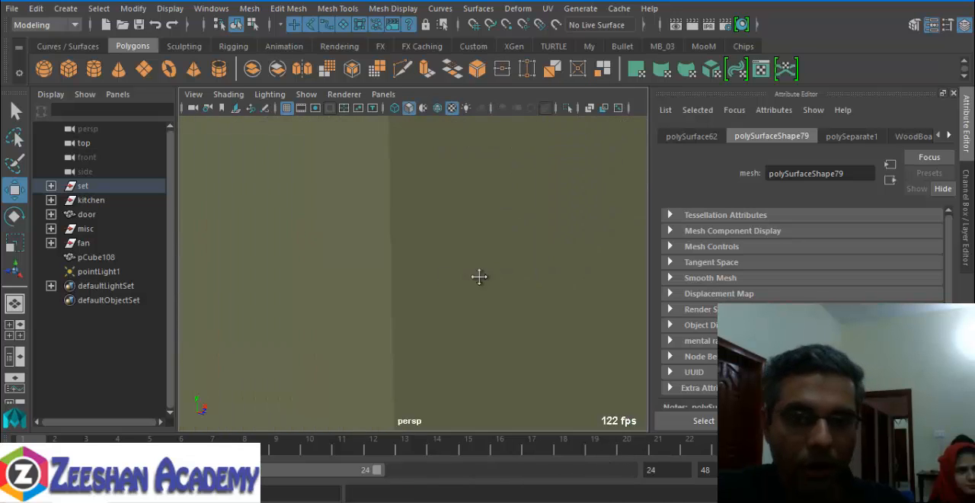
alt+drag(478, 277, 420, 312)
alt+right_drag(419, 312, 595, 309)
alt+middle_drag(503, 153, 494, 214)
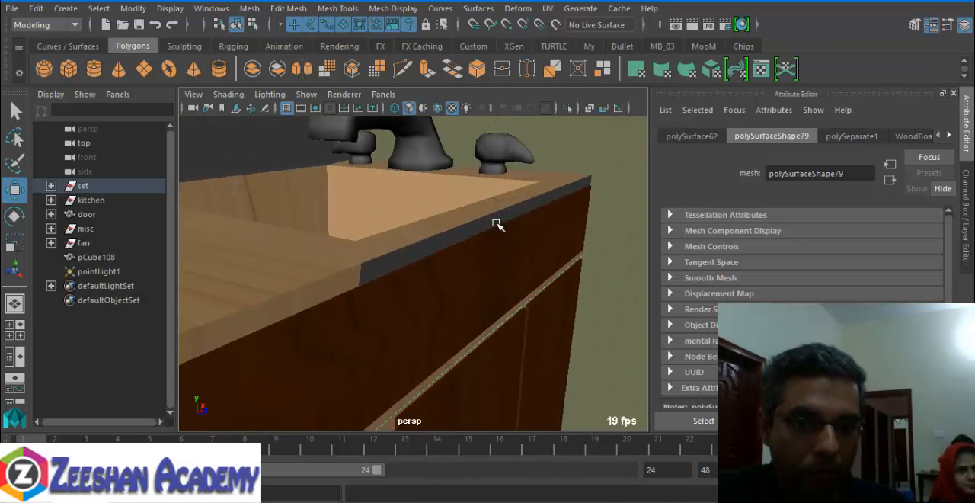
click(496, 225)
right_click(496, 225)
mouse_move(526, 486)
click(615, 449)
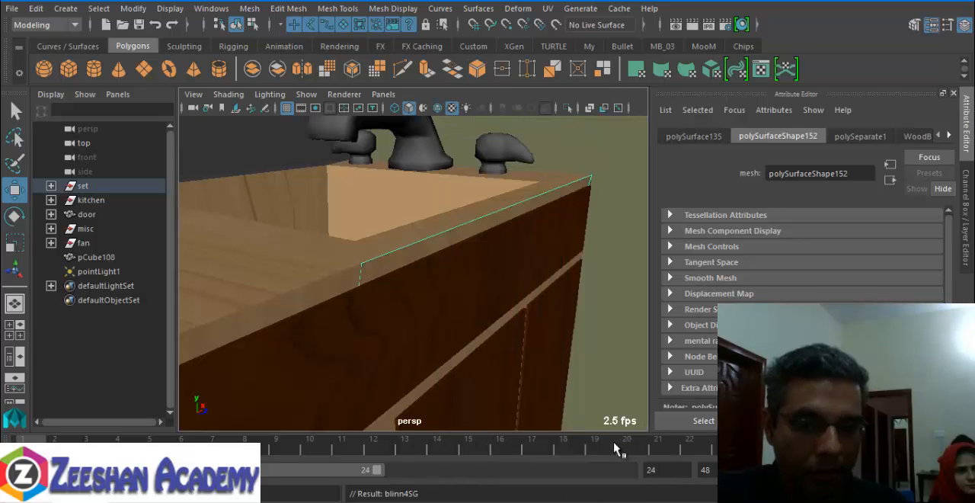
- Select both doors of the small cabinet beside the stove and assign the existing WoodShelfMT material to them
alt+middle_drag(579, 339, 483, 348)
alt+drag(483, 348, 534, 371)
alt+middle_drag(433, 317, 236, 333)
alt+drag(235, 333, 508, 321)
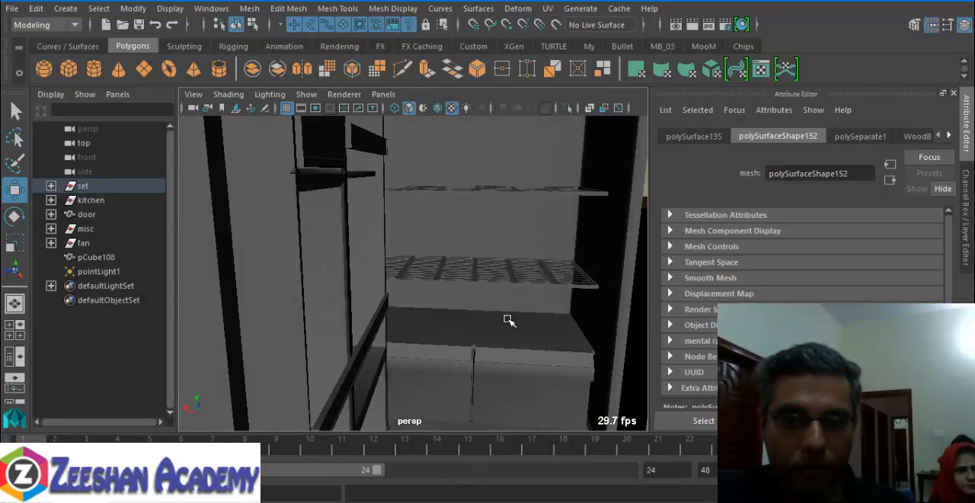
alt+middle_drag(508, 321, 495, 255)
alt+right_drag(376, 287, 401, 294)
click(401, 294)
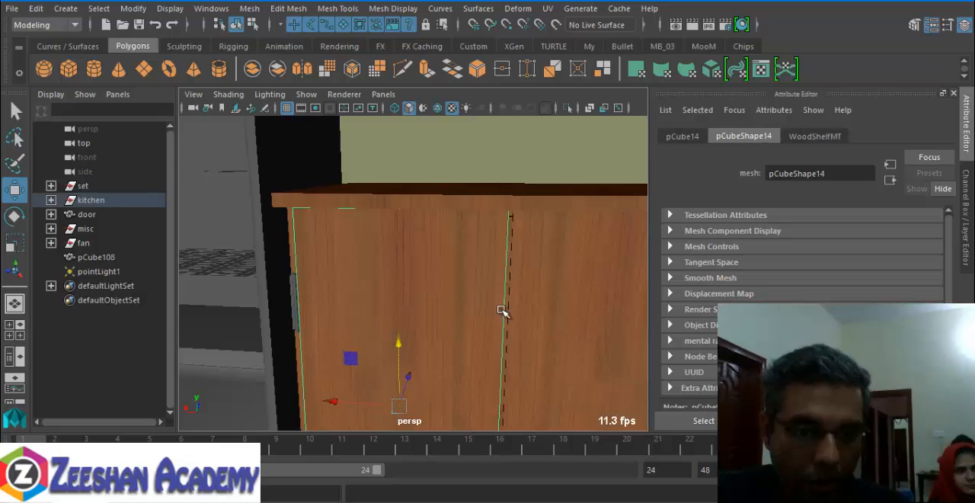
alt+middle_drag(500, 308, 413, 309)
shift+click(537, 338)
right_drag(526, 291, 648, 459)
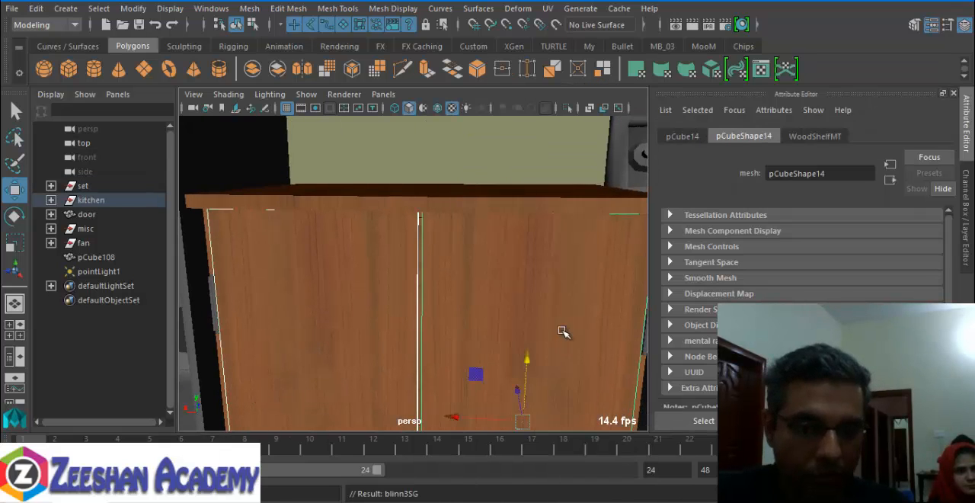
- Assign the existing WoodBoarderMT material to the body and worktop of the small cabinet beside the stove
alt+right_drag(562, 331, 457, 324)
alt+drag(457, 324, 505, 246)
click(500, 244)
right_drag(506, 246, 625, 431)
alt+drag(467, 320, 503, 291)
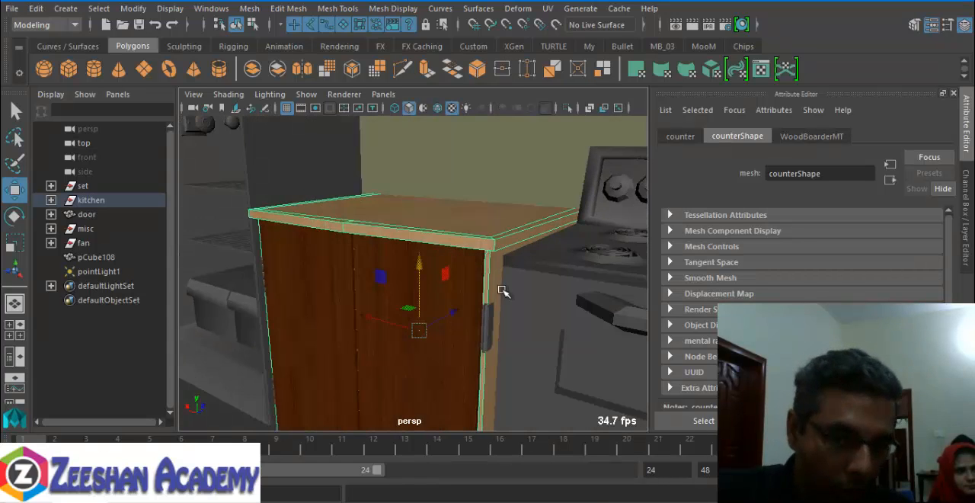
- Select the long sink counter body, isolate and frame it in the view, and show its channel values
alt+drag(413, 329, 321, 340)
alt+drag(255, 286, 465, 328)
alt+drag(220, 312, 362, 386)
click(400, 262)
alt+drag(400, 262, 462, 267)
alt+middle_drag(463, 267, 457, 243)
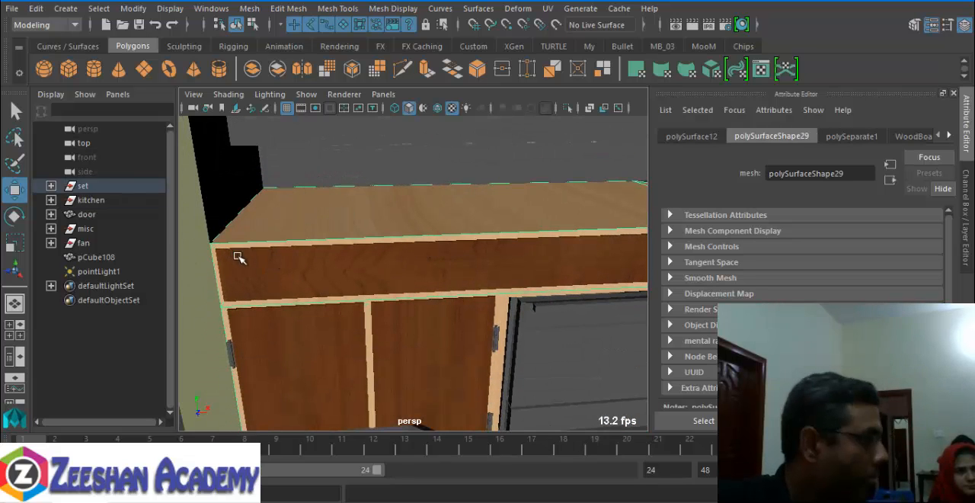
key(ctrl+1)
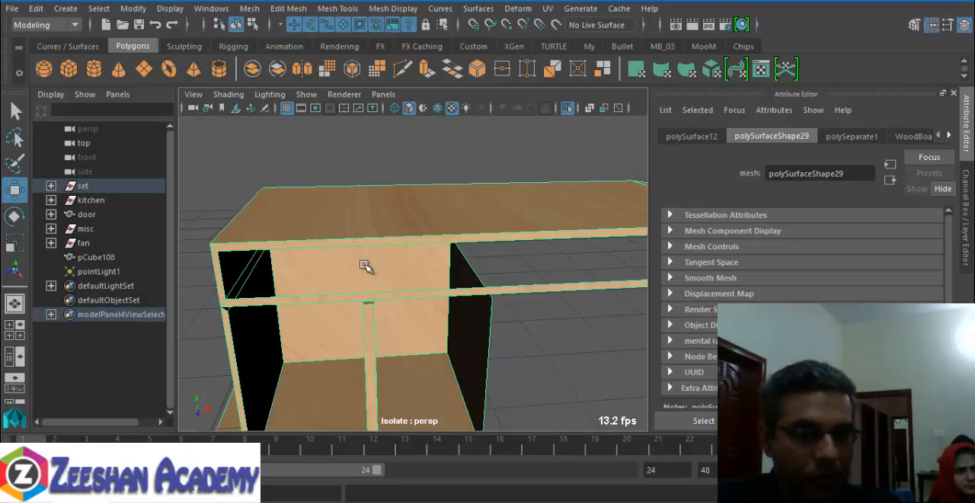
key(f)
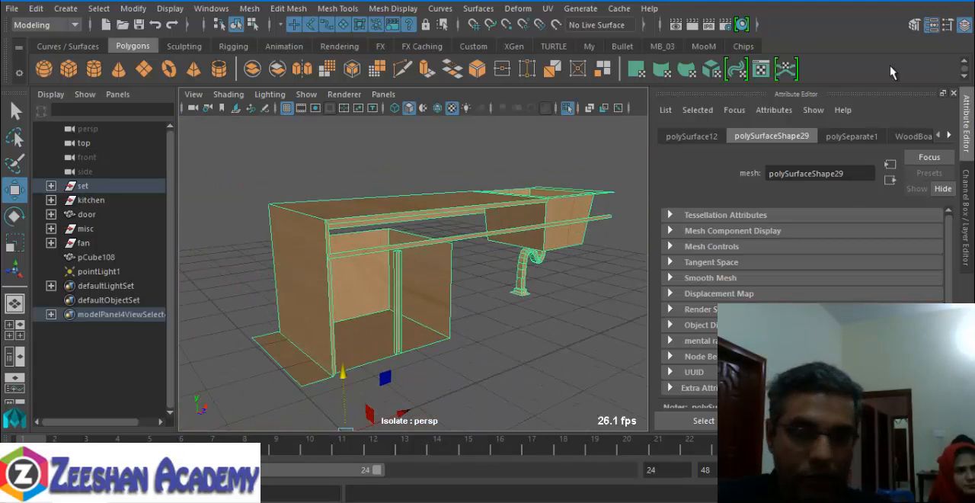
click(964, 105)
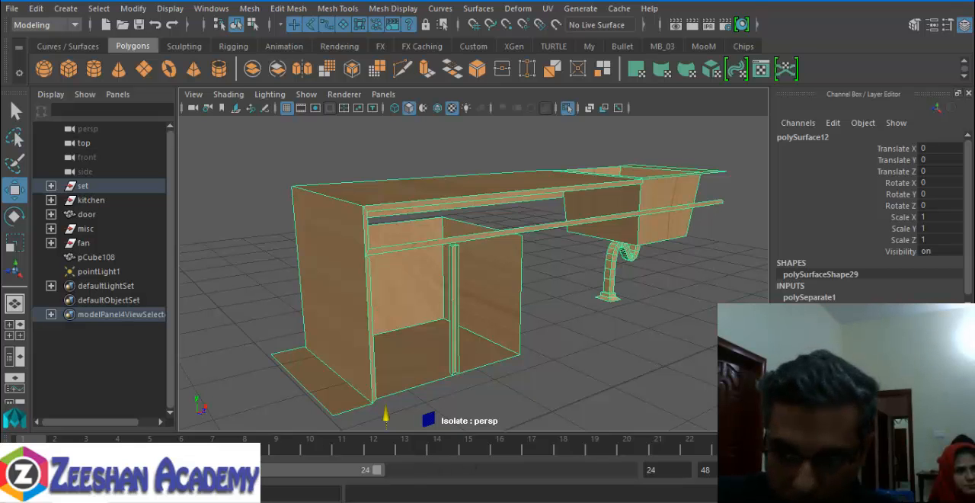
- Leave isolation to view the sink counter within the whole kitchen, and isolate it again
alt+drag(421, 301, 386, 285)
alt+middle_drag(386, 285, 460, 294)
alt+drag(460, 294, 375, 314)
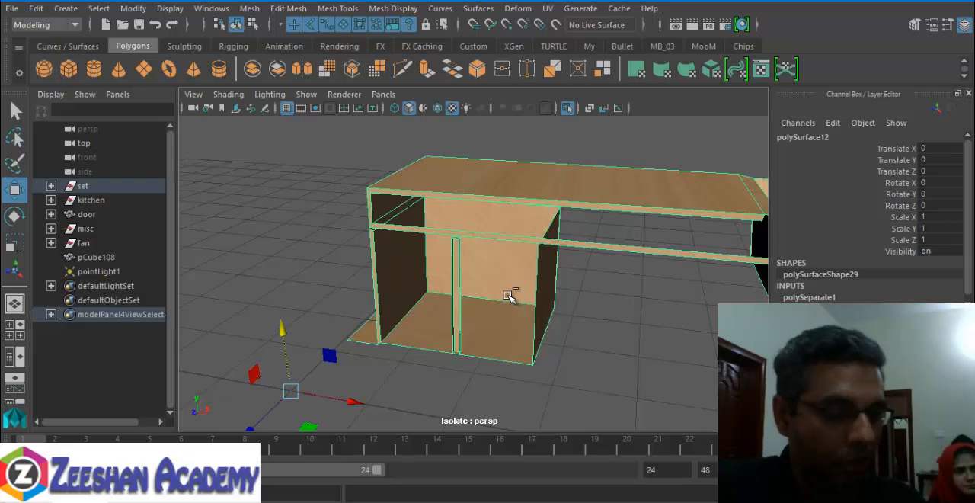
key(ctrl+1)
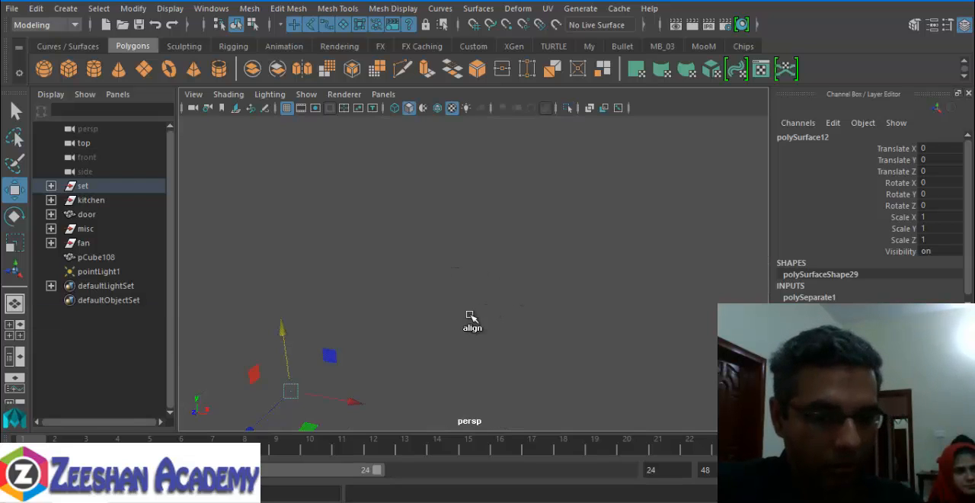
key(f)
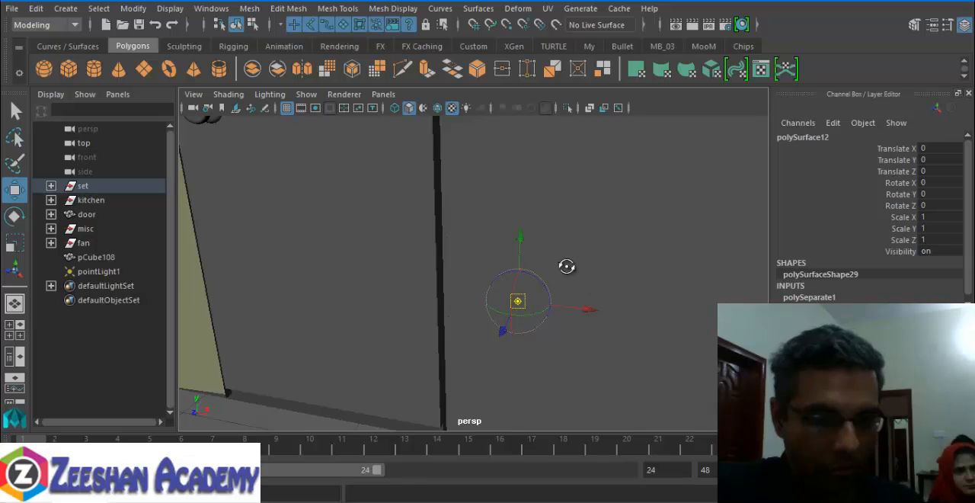
key(q)
alt+drag(566, 266, 518, 256)
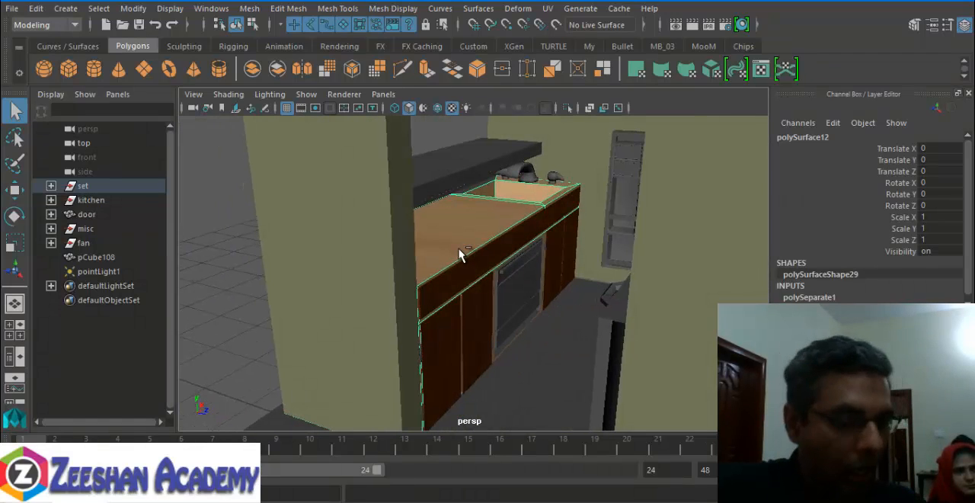
key(ctrl+1)
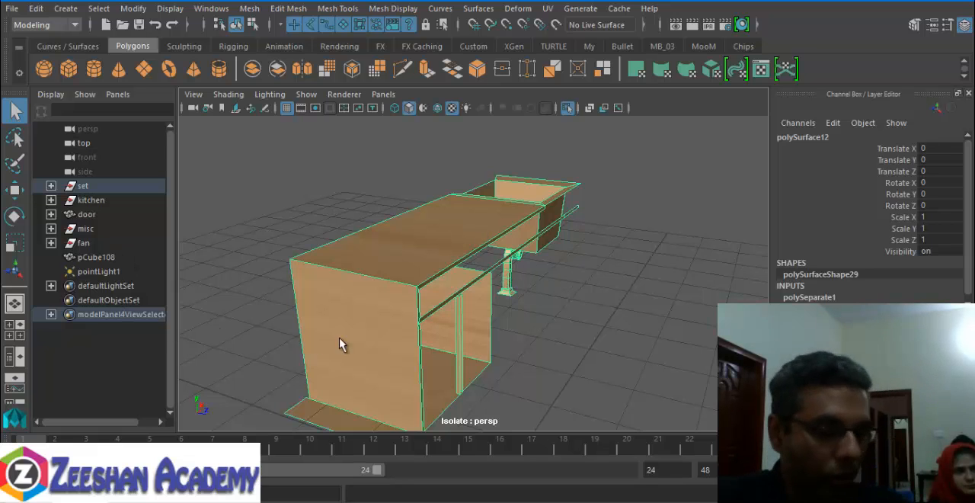
- Select the sink counter's top face, its front edge strip and the rim faces around the sink
alt+drag(341, 344, 541, 320)
alt+drag(743, 224, 356, 199)
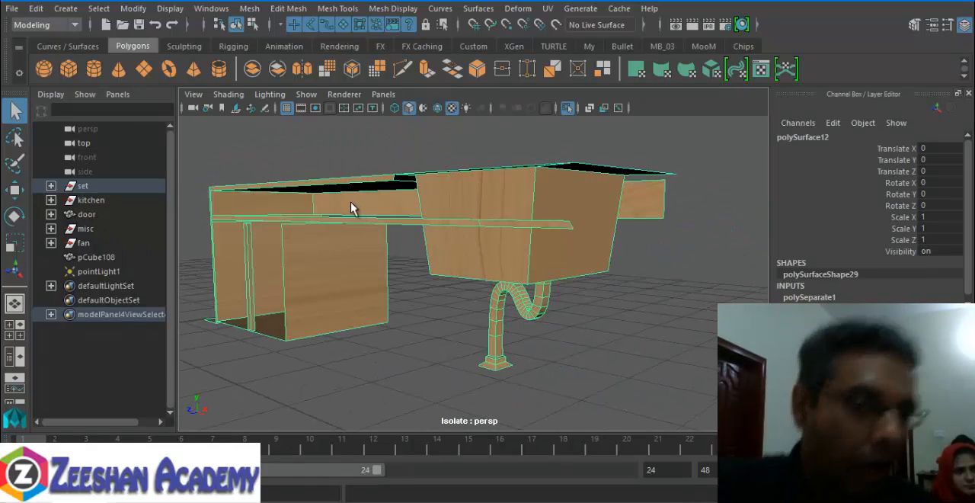
alt+drag(346, 185, 413, 221)
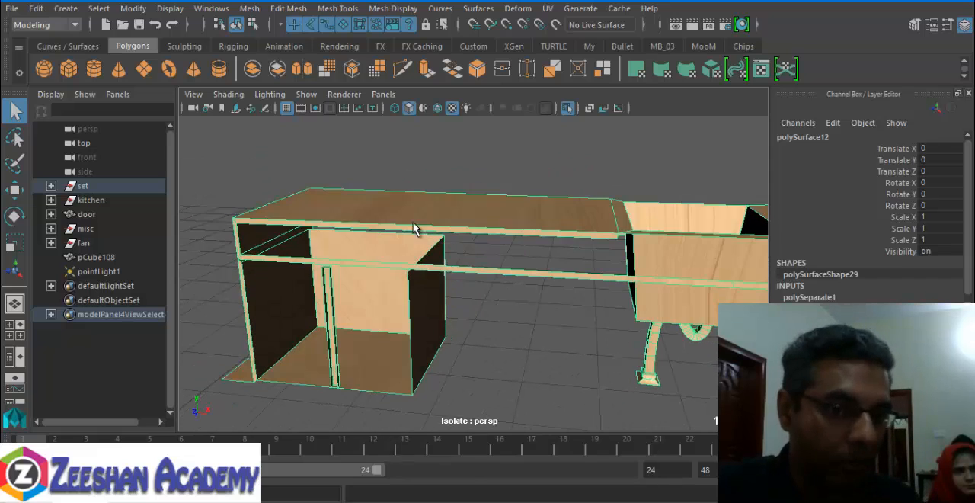
right_drag(408, 212, 414, 145)
click(372, 200)
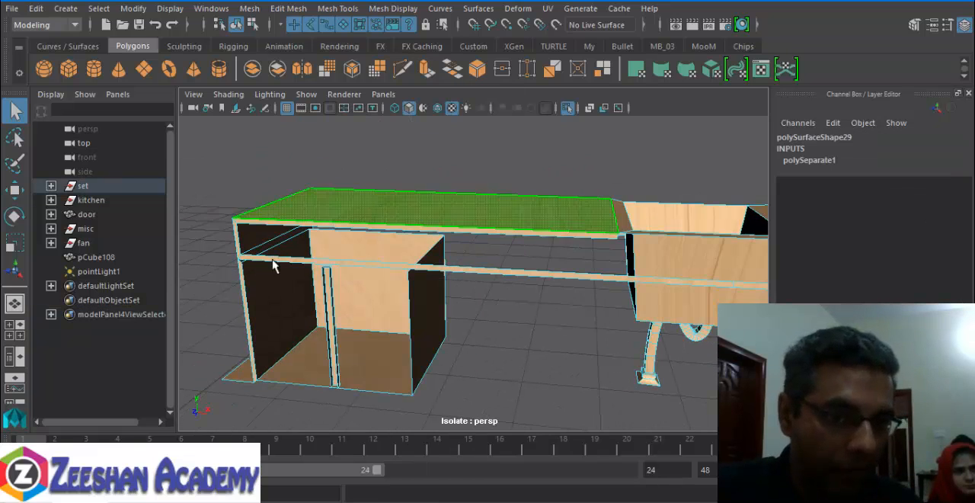
scroll(302, 237, up, 4)
alt+drag(305, 241, 416, 253)
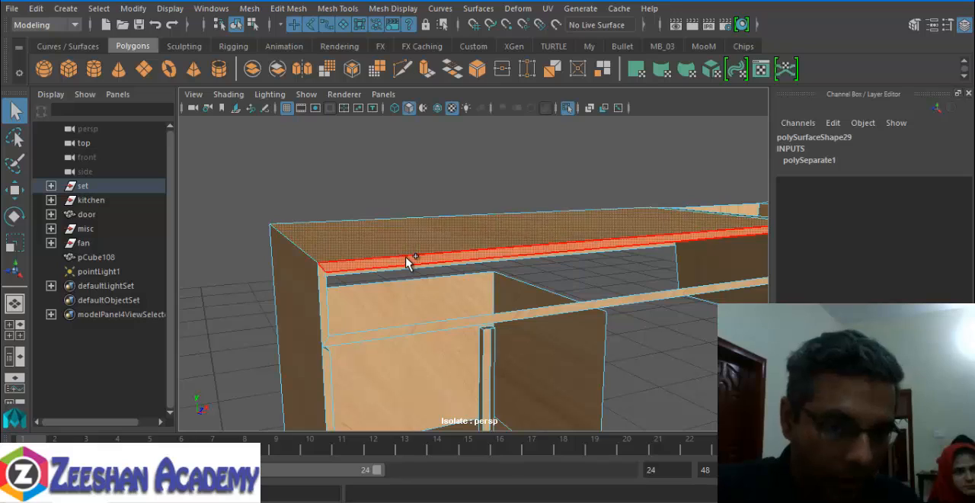
alt+drag(547, 261, 451, 266)
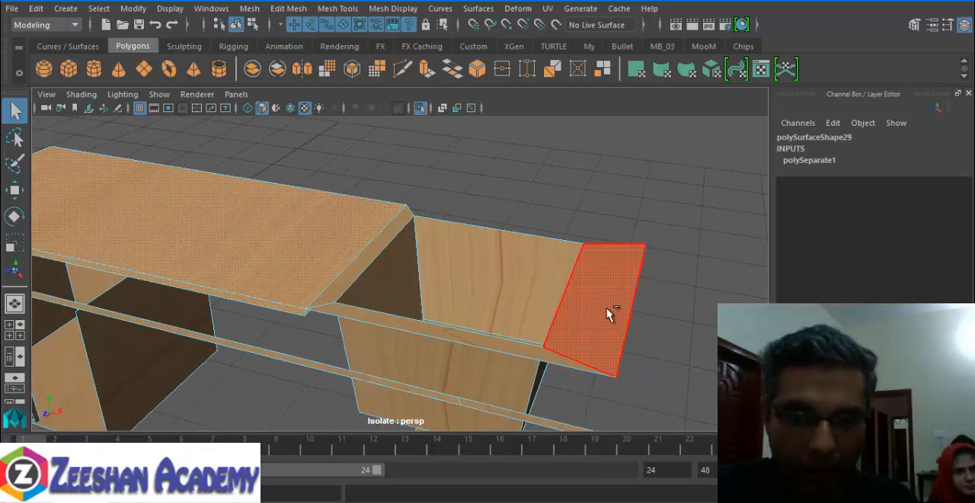
alt+drag(444, 351, 628, 213)
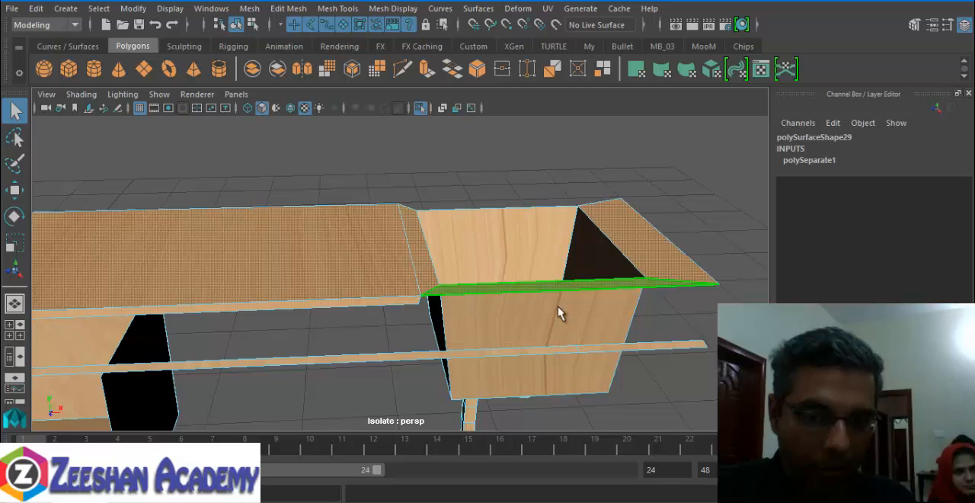
- Assign the existing MarbelMT material to the selected worktop and sink rim faces, return to object mode and clear the selection
alt+drag(559, 311, 340, 233)
click(340, 233)
right_drag(340, 233, 465, 428)
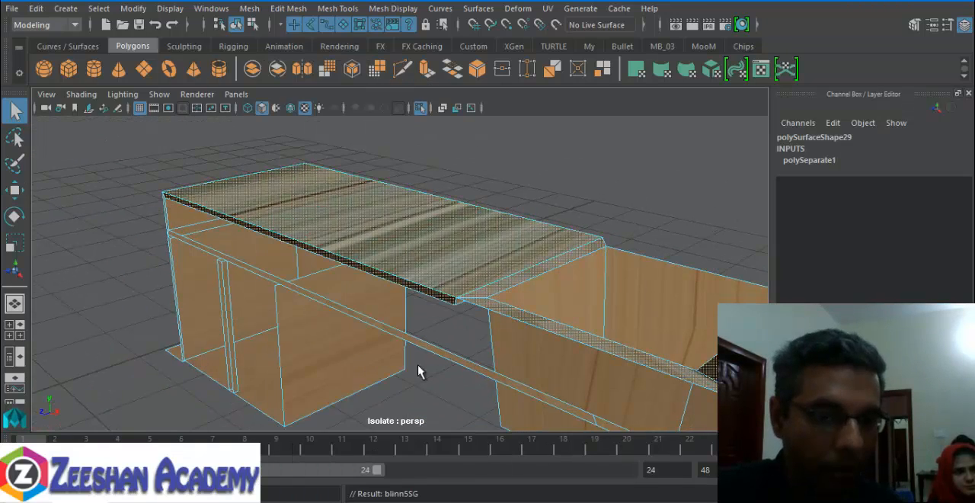
right_drag(385, 233, 455, 86)
click(562, 193)
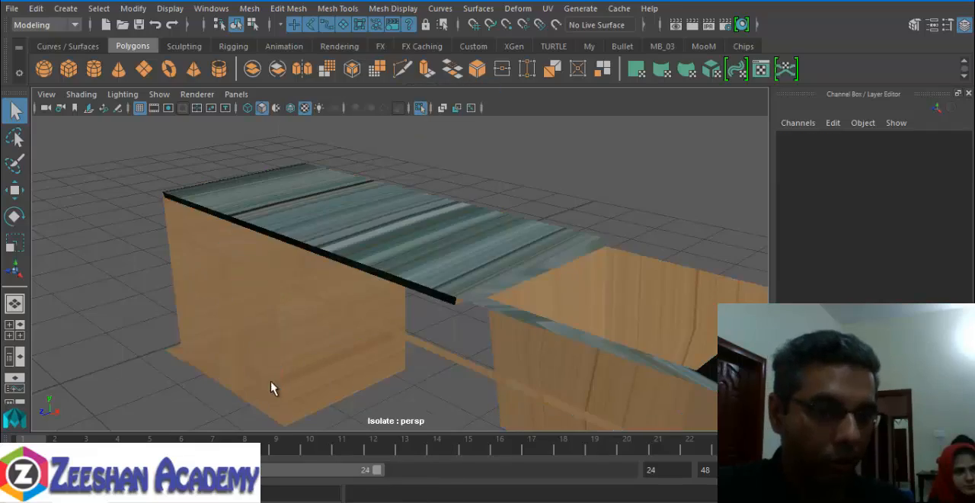
- Select the whole sink counter object and apply automatic UV mapping to it
alt+drag(271, 383, 374, 236)
click(279, 298)
alt+drag(279, 297, 407, 304)
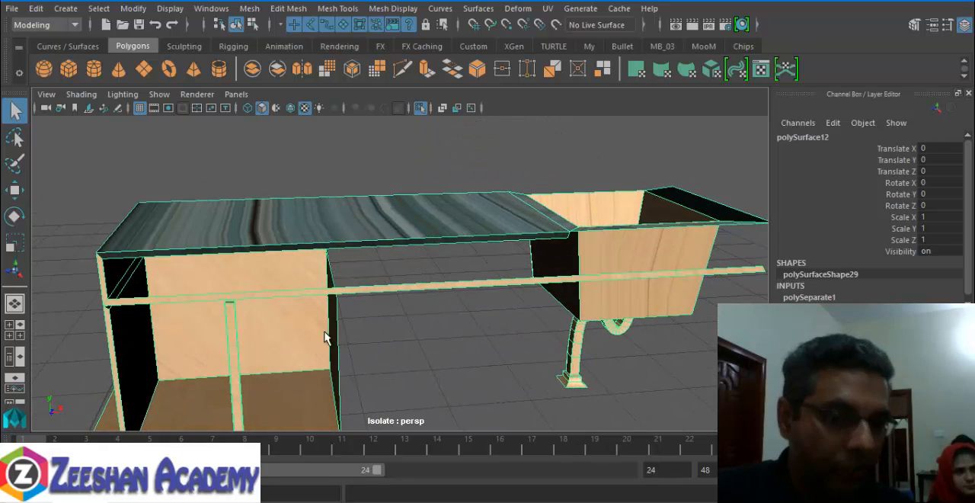
alt+drag(325, 338, 416, 303)
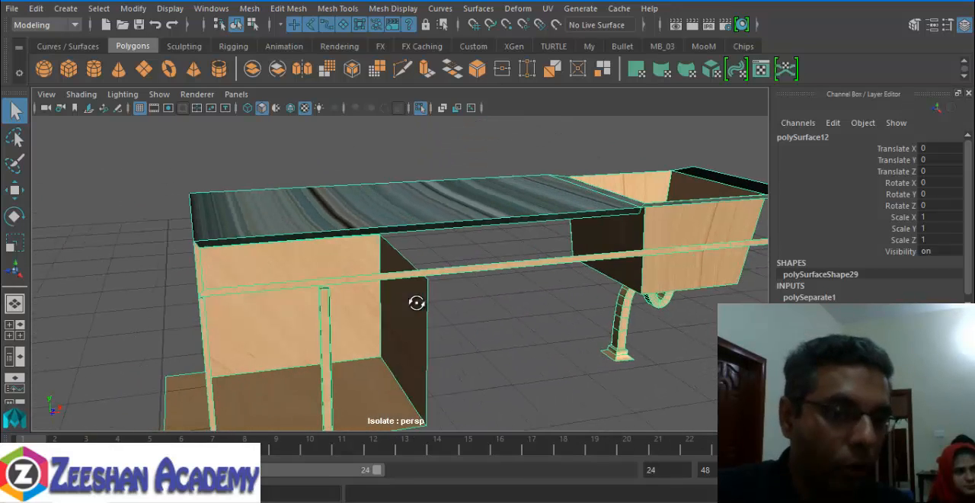
click(549, 10)
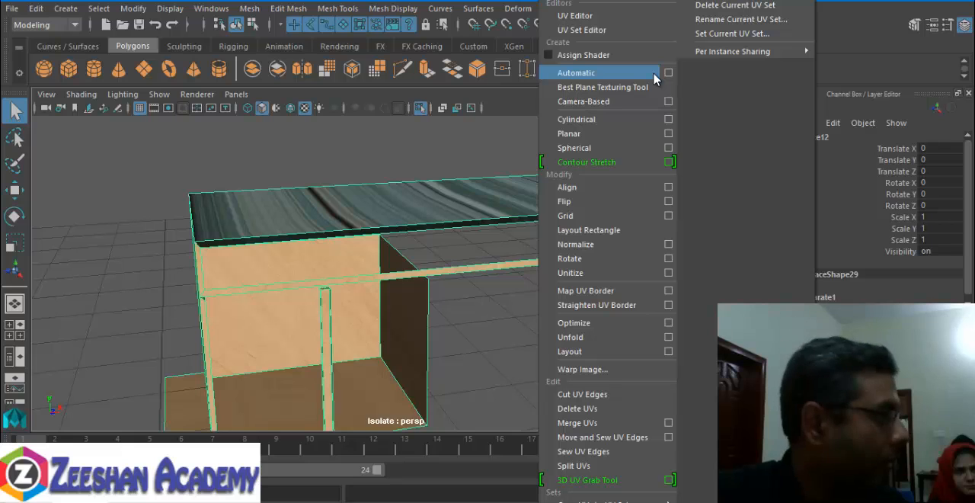
click(630, 72)
- Leave the UV projection, return to object mode and reselect the sink counter to check its marble texture
scroll(617, 140, down, 3)
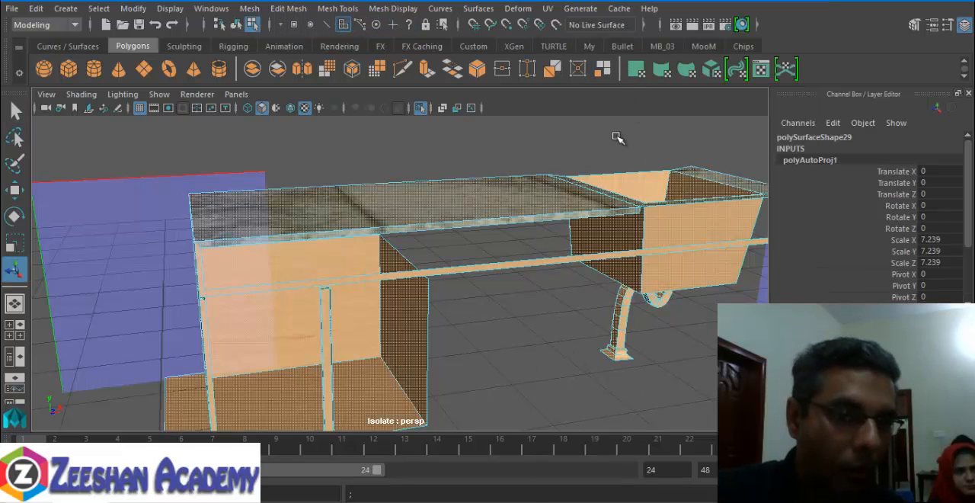
alt+drag(520, 282, 444, 272)
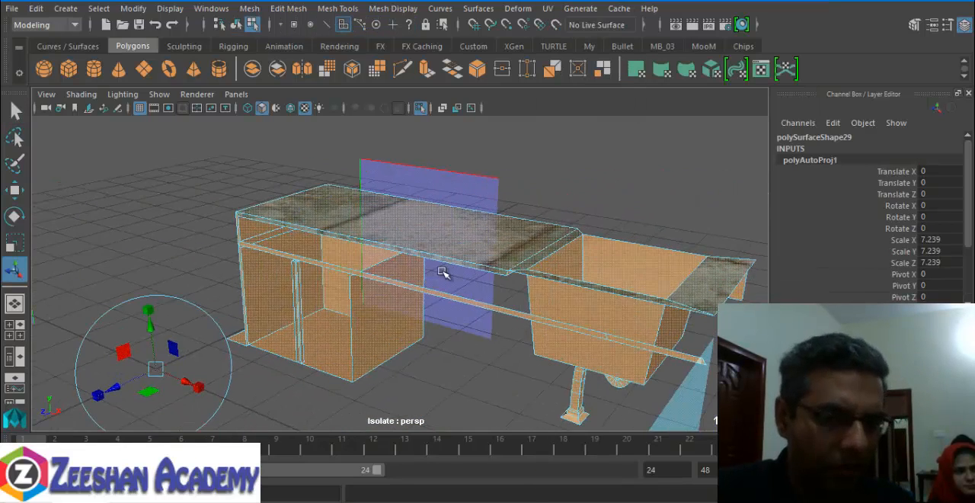
right_drag(457, 213, 519, 169)
click(381, 371)
alt+drag(369, 359, 418, 302)
click(419, 302)
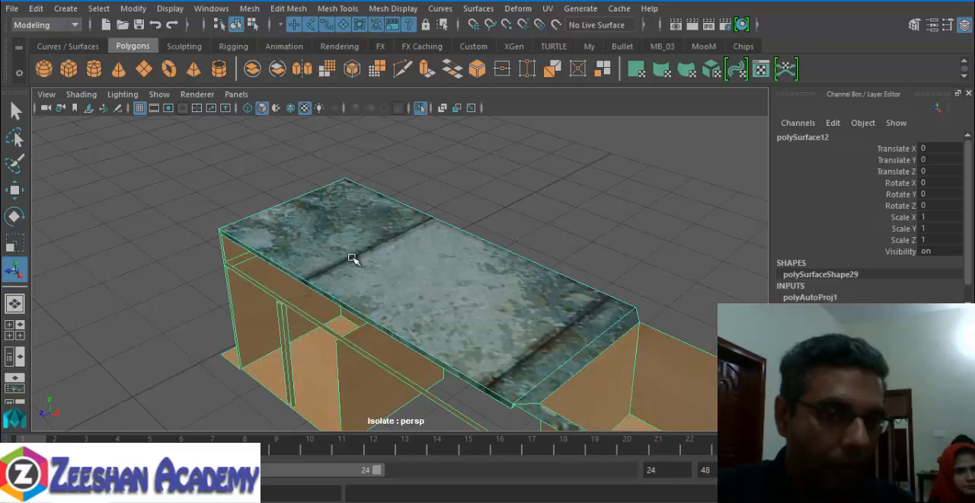
- Open the worktop's material attributes and show MarbelMT in Hypershade
key(f)
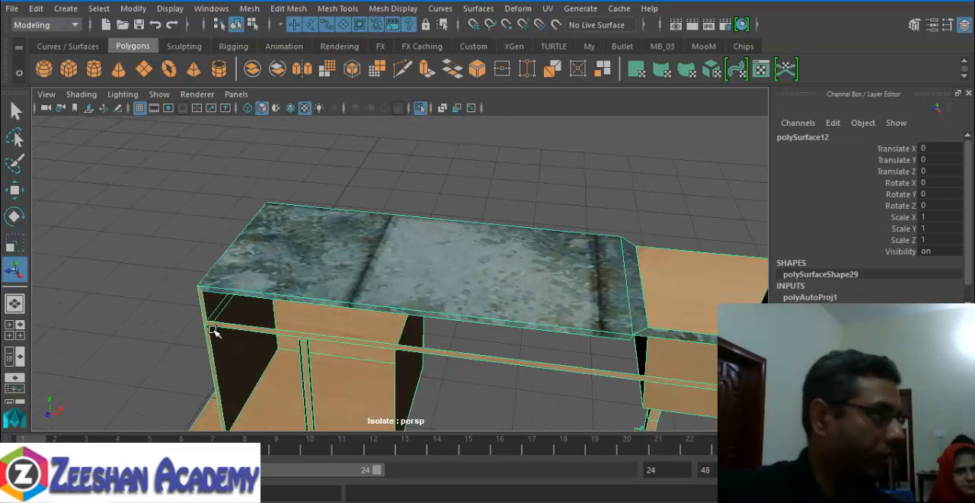
right_click(388, 227)
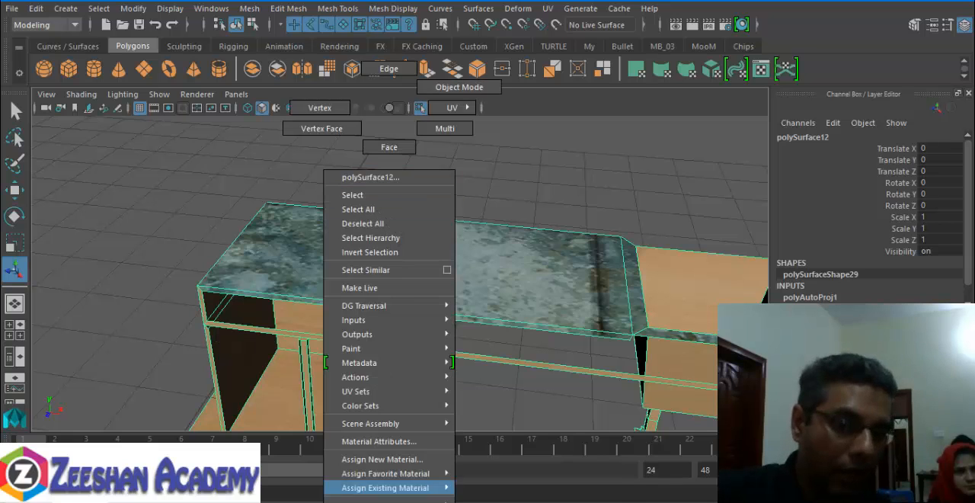
click(386, 441)
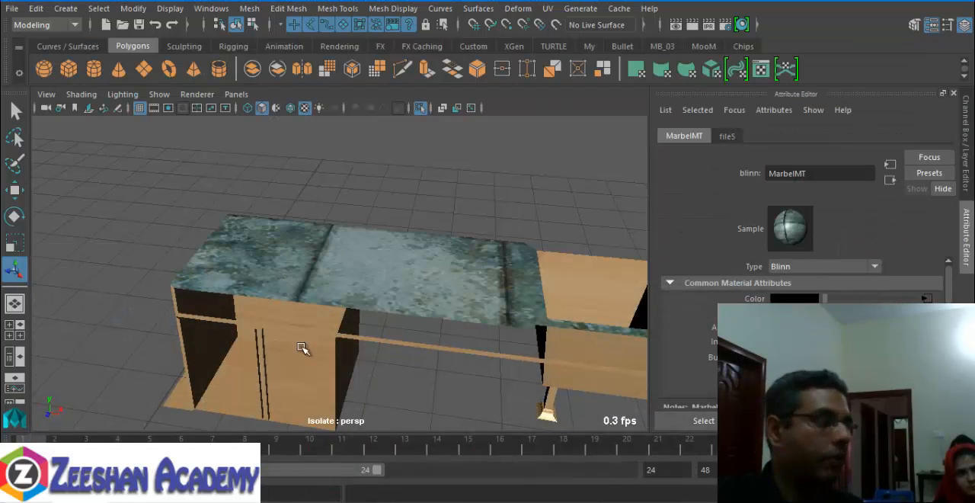
- Return to the viewport, select the worktop's top face in face mode and open its MarbelMT material attributes
click(354, 275)
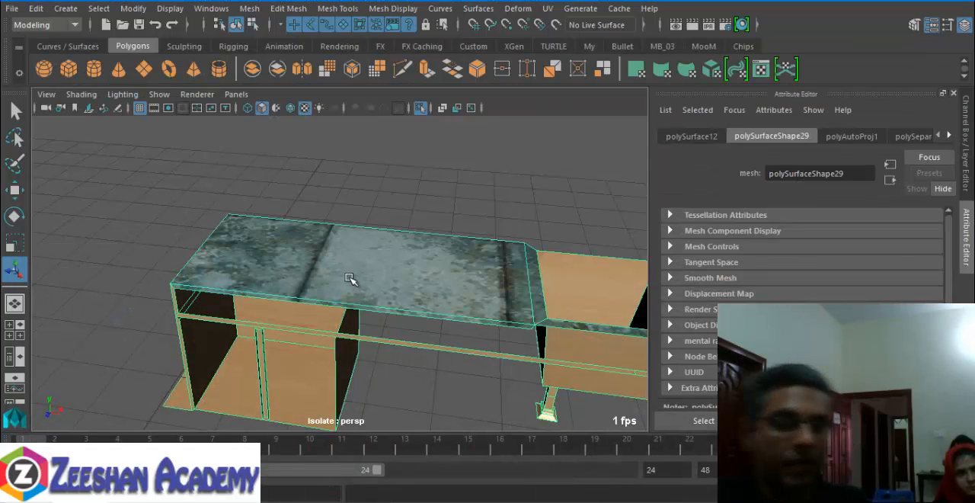
right_drag(359, 270, 362, 145)
click(355, 268)
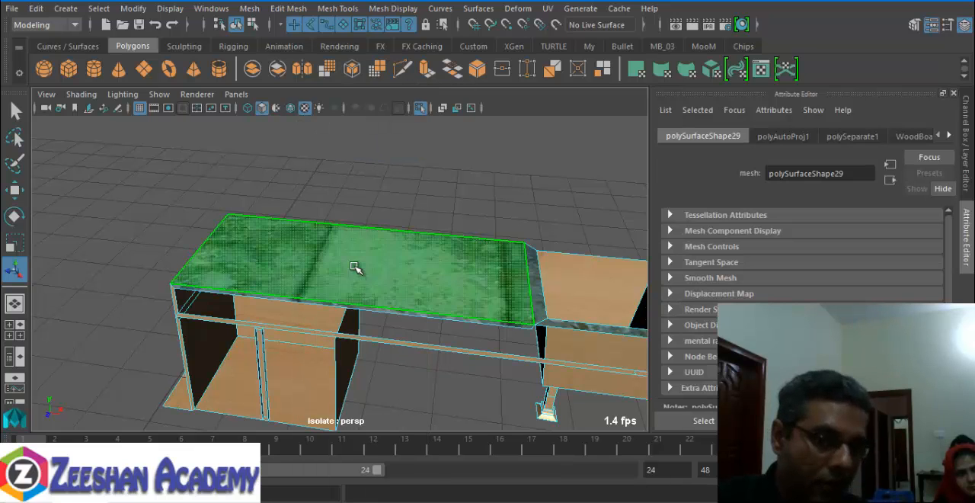
key(ctrl+1)
right_drag(392, 263, 370, 441)
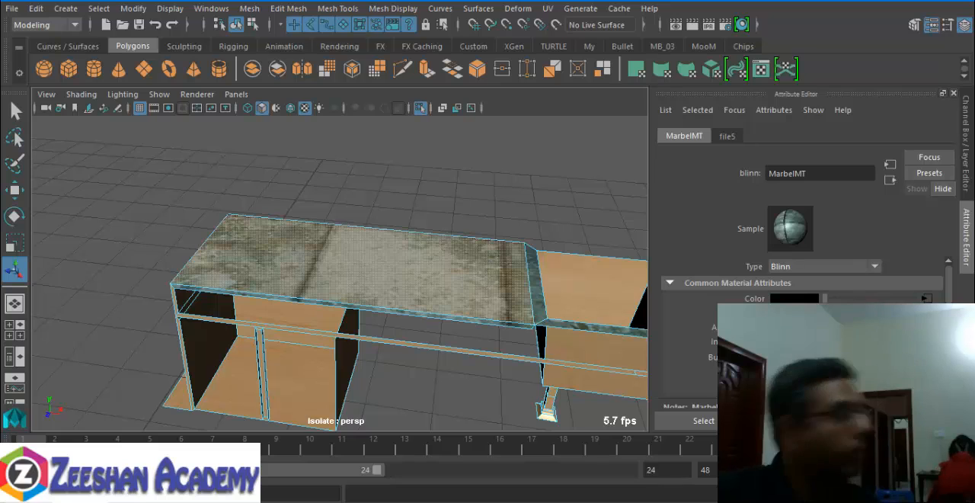
right_drag(301, 290, 296, 443)
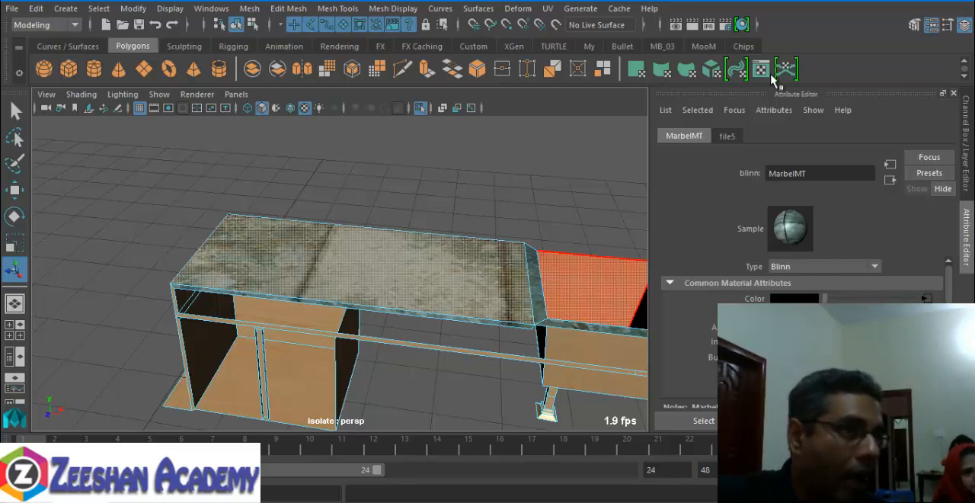
- Examine the file5 texture and follow its input and output connections to look for the marble's placement settings
click(728, 136)
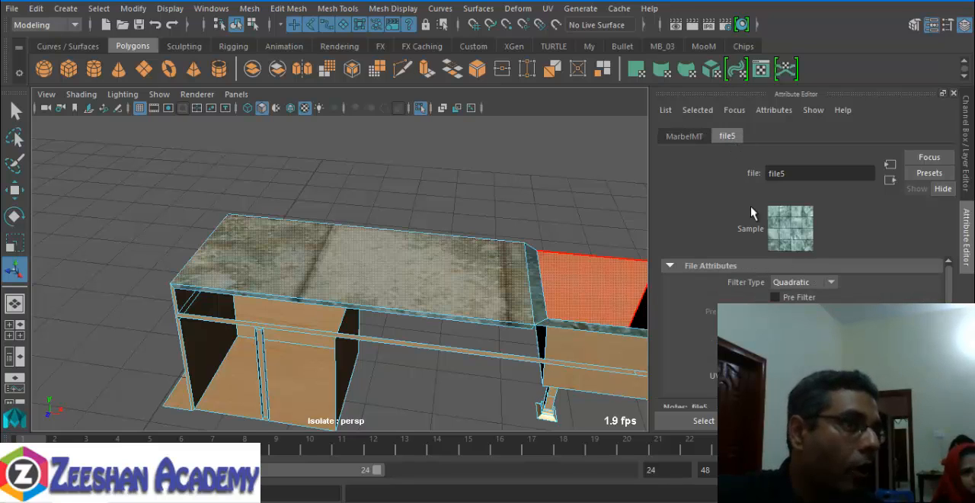
click(890, 180)
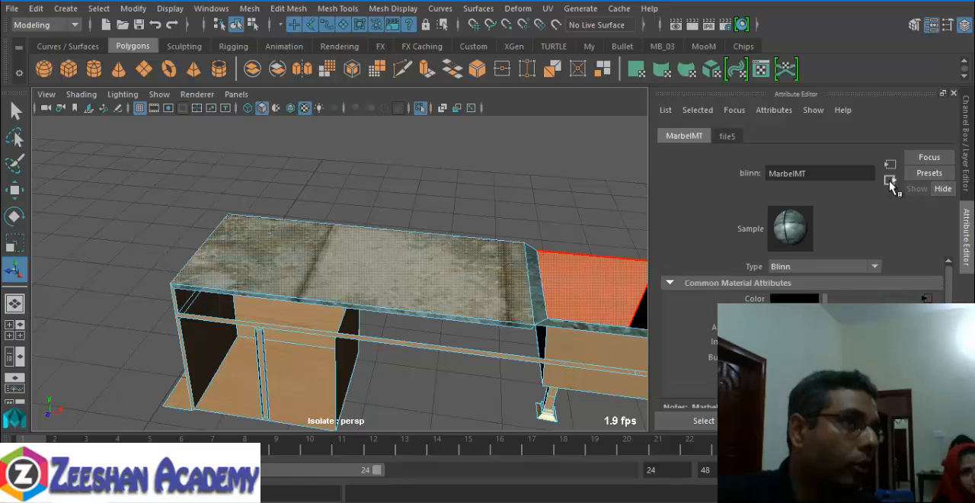
click(891, 166)
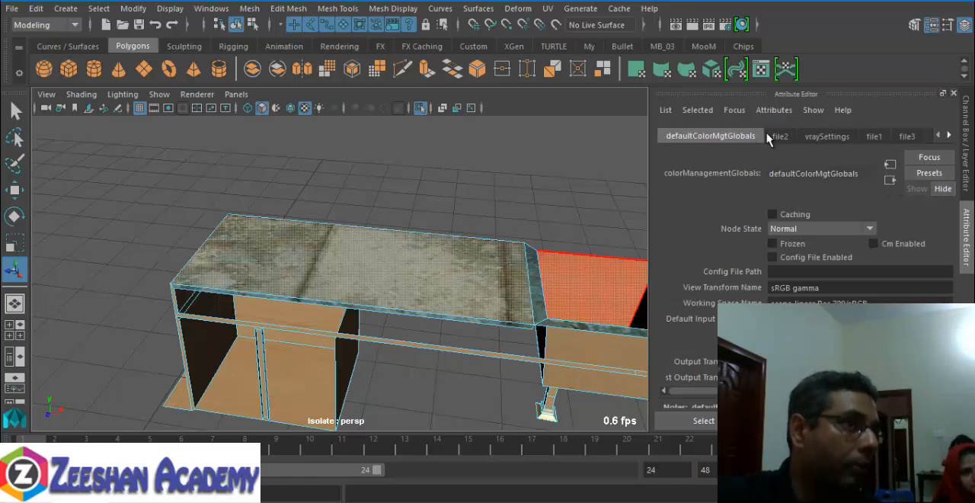
click(908, 136)
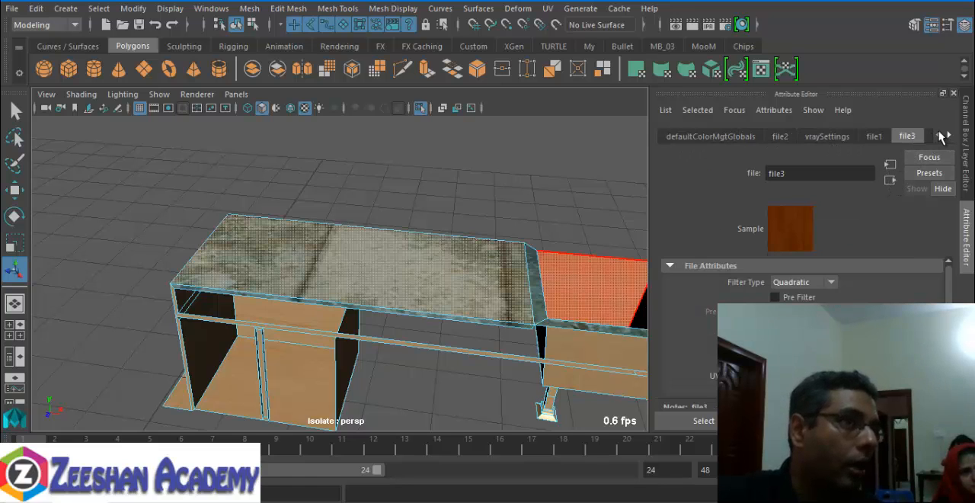
click(948, 135)
click(918, 138)
click(840, 138)
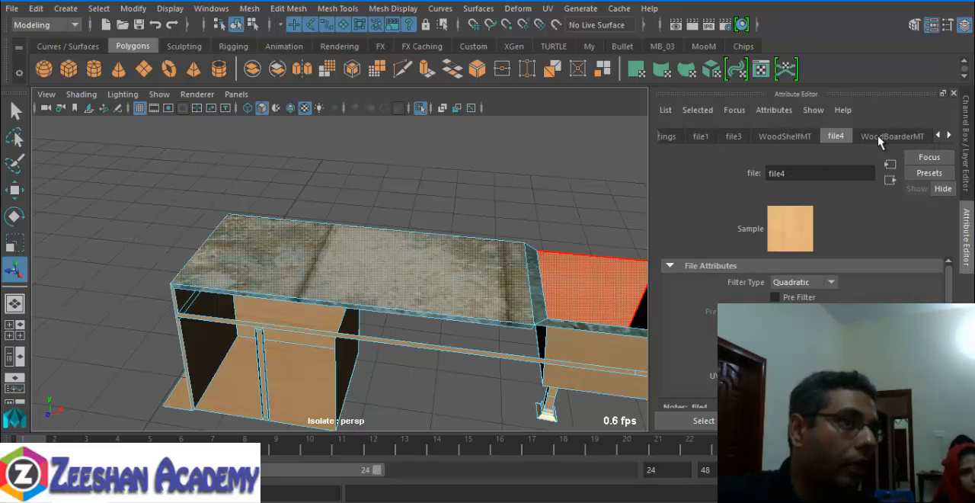
- Reopen the worktop face's material attributes and trace the connections of file5 again for its texture placement node
click(514, 298)
right_drag(514, 298, 514, 448)
click(513, 444)
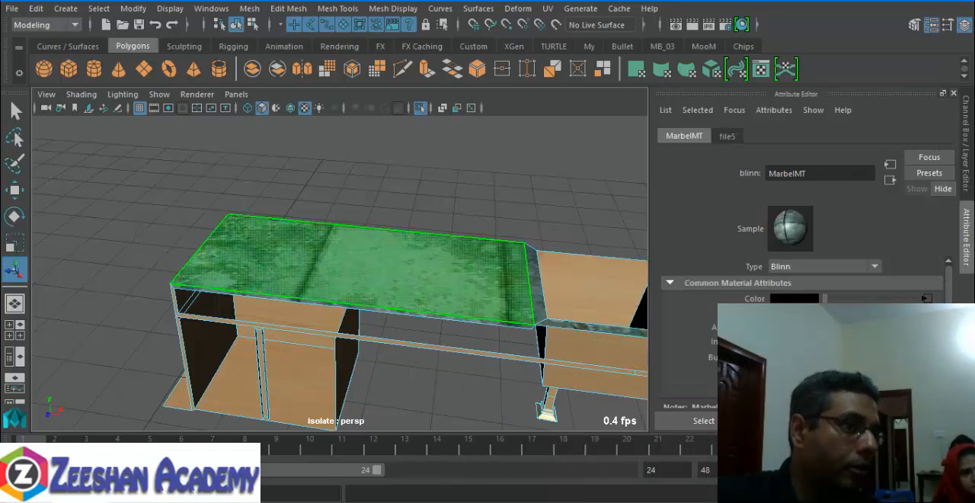
click(726, 137)
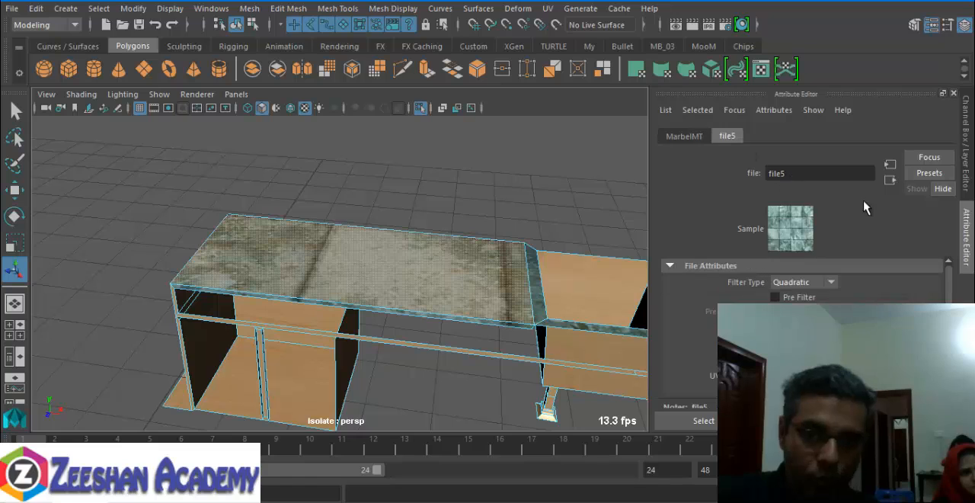
click(890, 164)
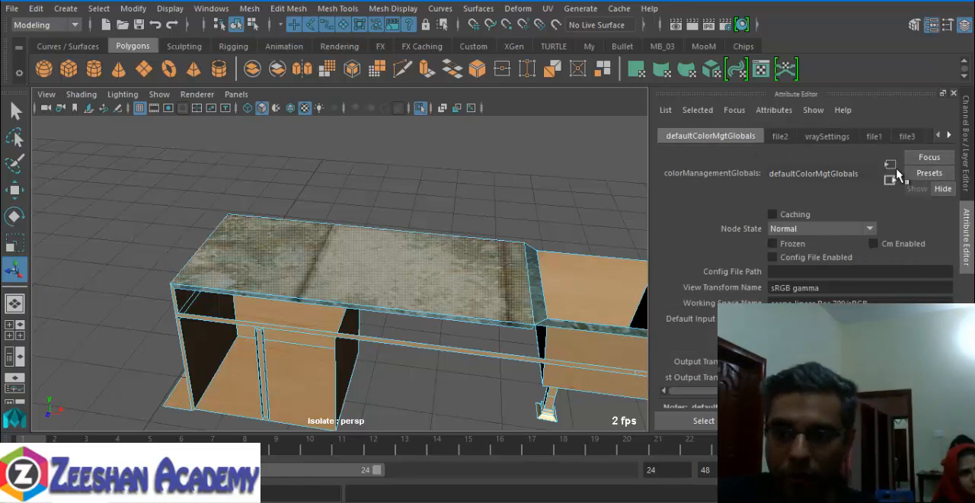
click(908, 137)
click(873, 137)
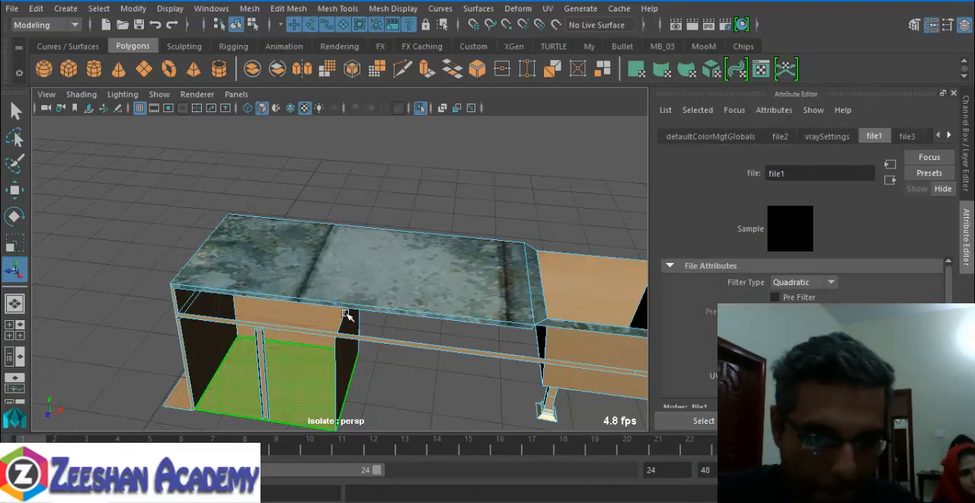
click(370, 277)
right_drag(371, 277, 374, 443)
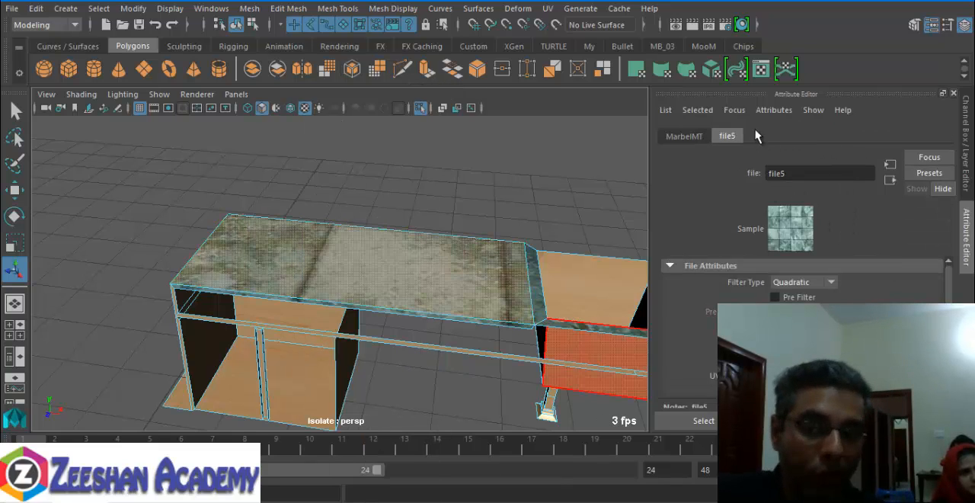
click(890, 181)
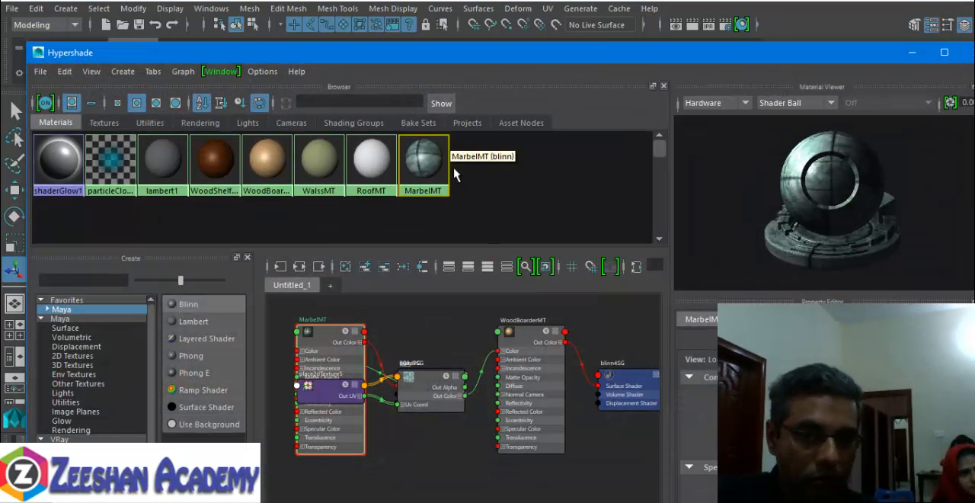
- Graph the MarbelMT node network in Hypershade and check the connections of MarbelMT and file5
right_drag(430, 158, 433, 198)
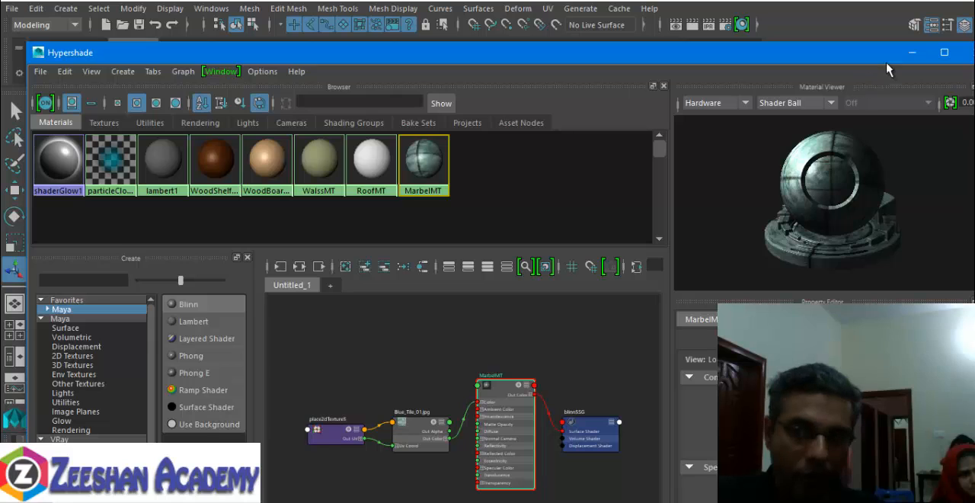
click(912, 52)
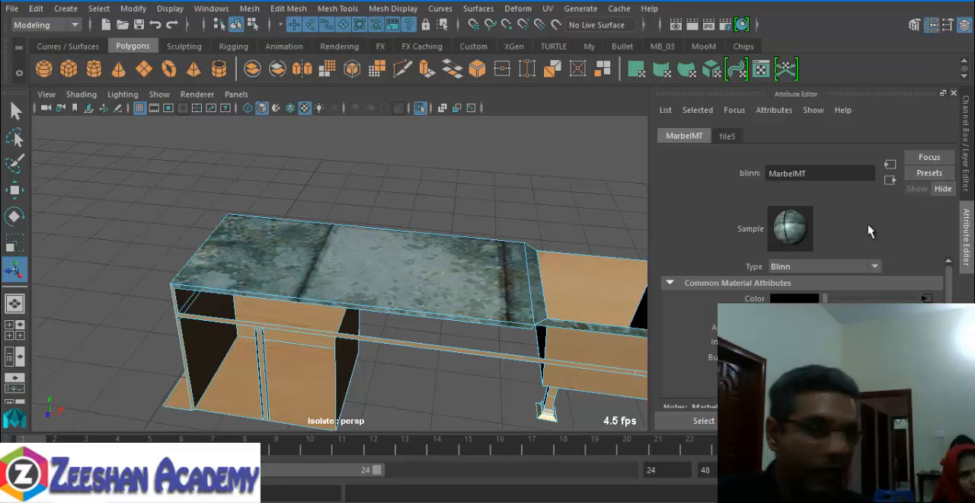
click(733, 137)
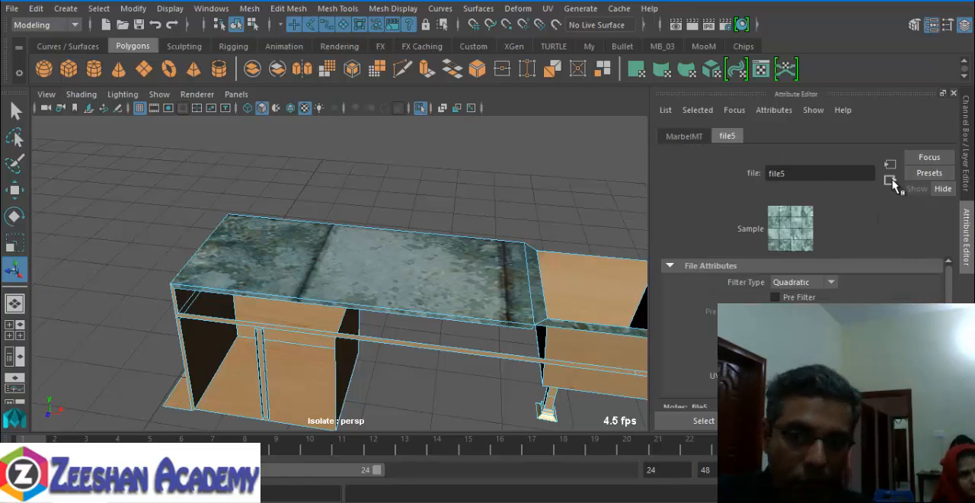
click(891, 180)
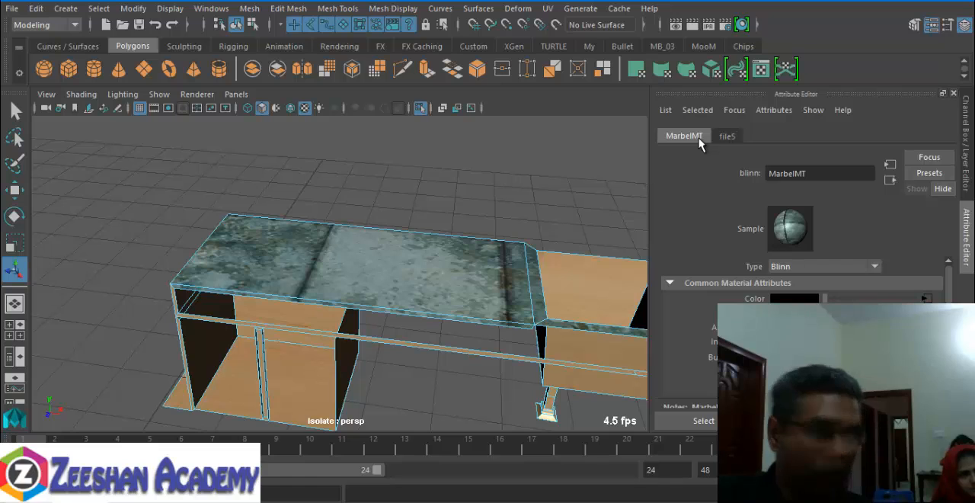
click(890, 181)
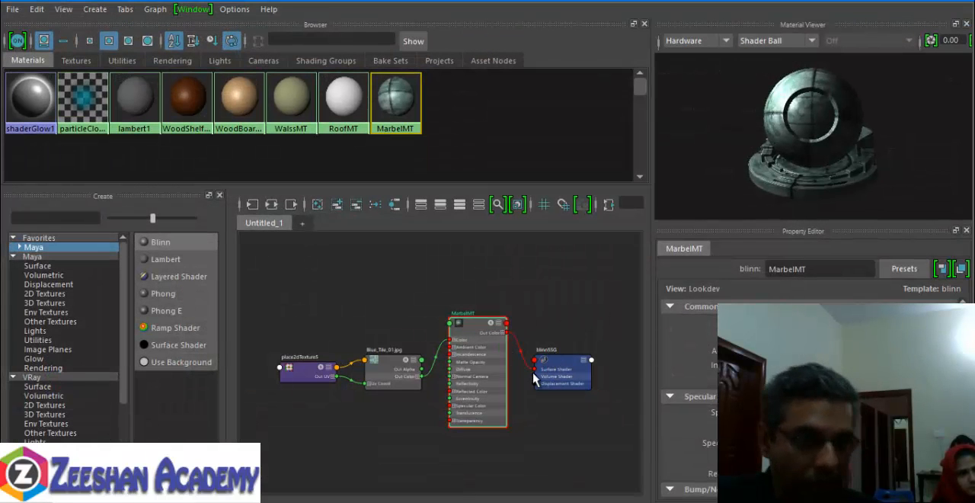
scroll(482, 390, up, 3)
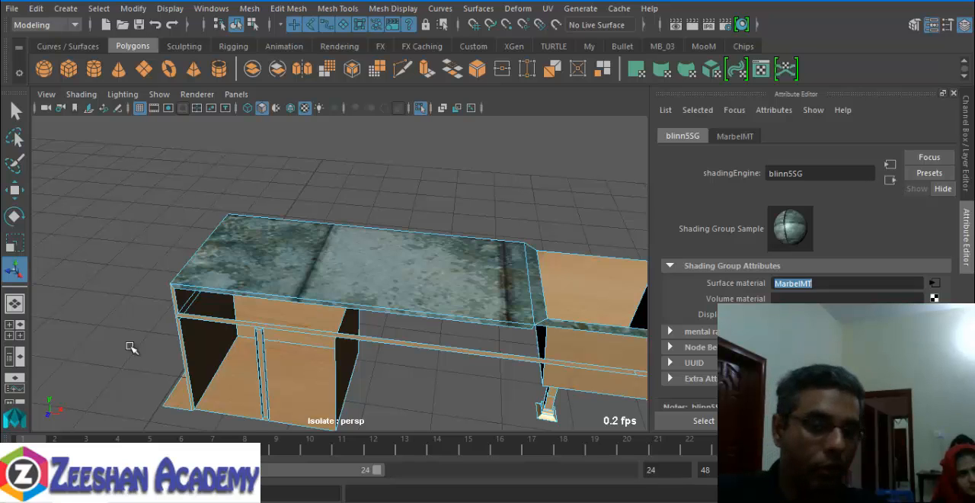
- Bring up the worktop face's material attributes once more and look through the nodes feeding file5
click(338, 277)
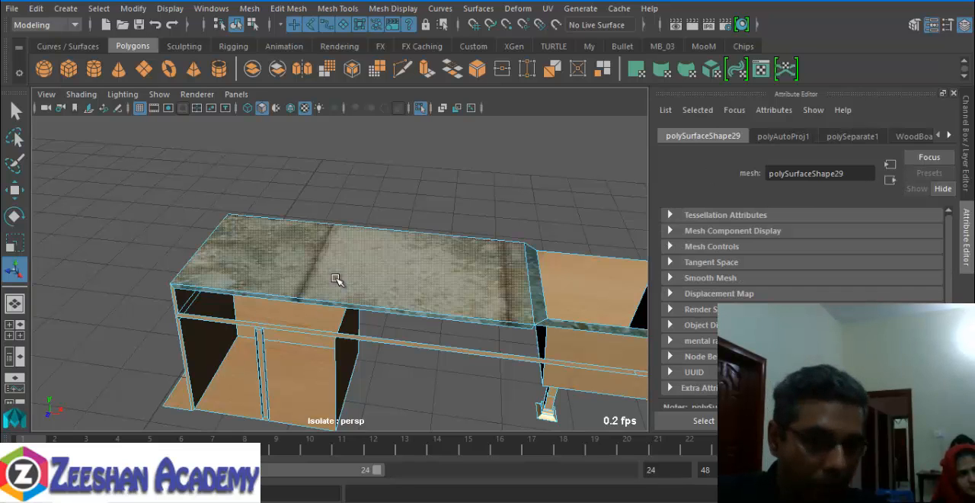
right_drag(338, 277, 341, 474)
click(345, 442)
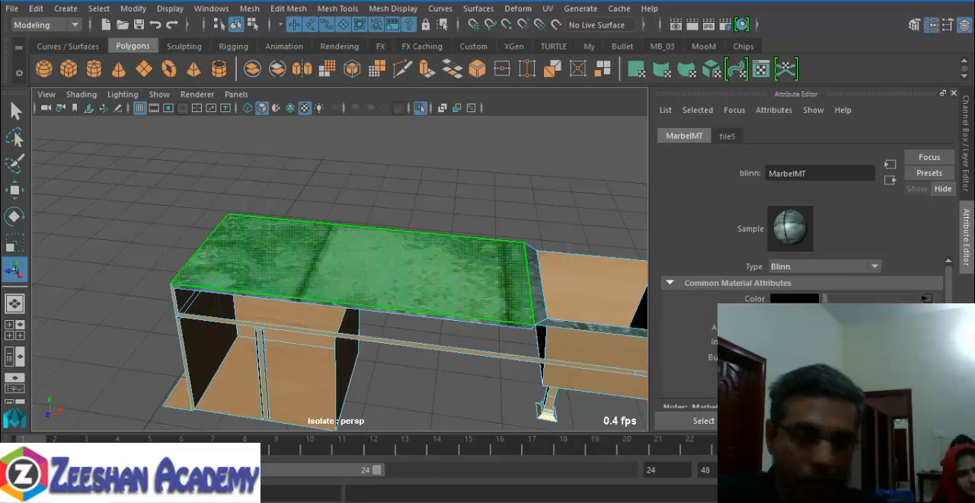
click(728, 135)
click(889, 166)
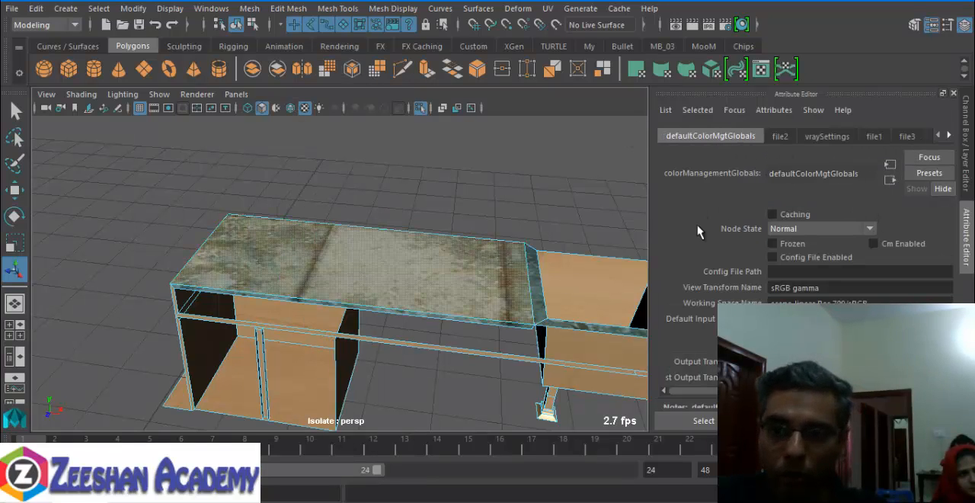
click(950, 136)
click(950, 136)
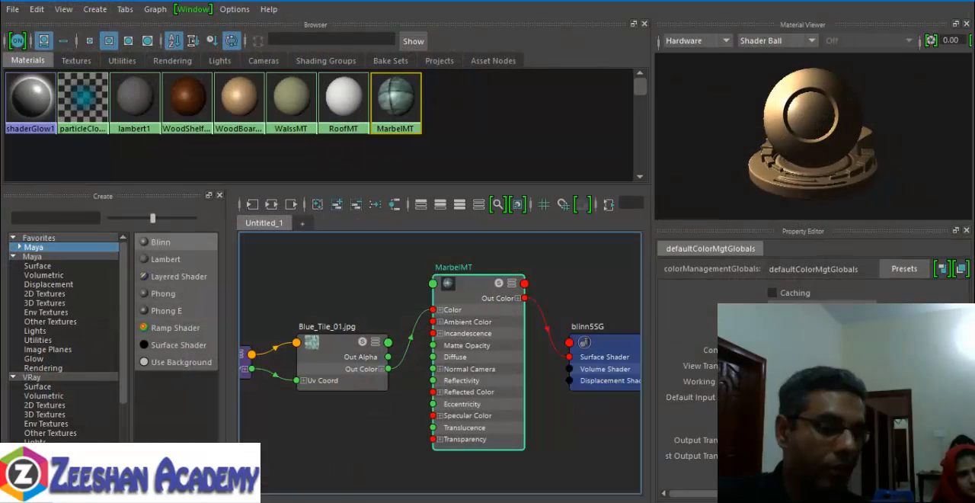
- Select the place2dTexture5 node in MarbelMT's network, increase its UV repeat, and check the tiling on the worktop
alt+middle_drag(333, 331, 509, 304)
click(371, 339)
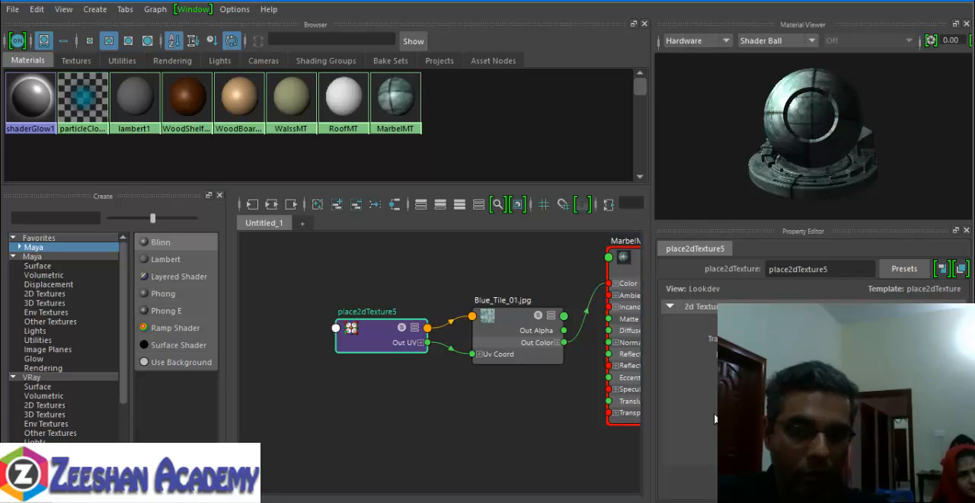
key(Return)
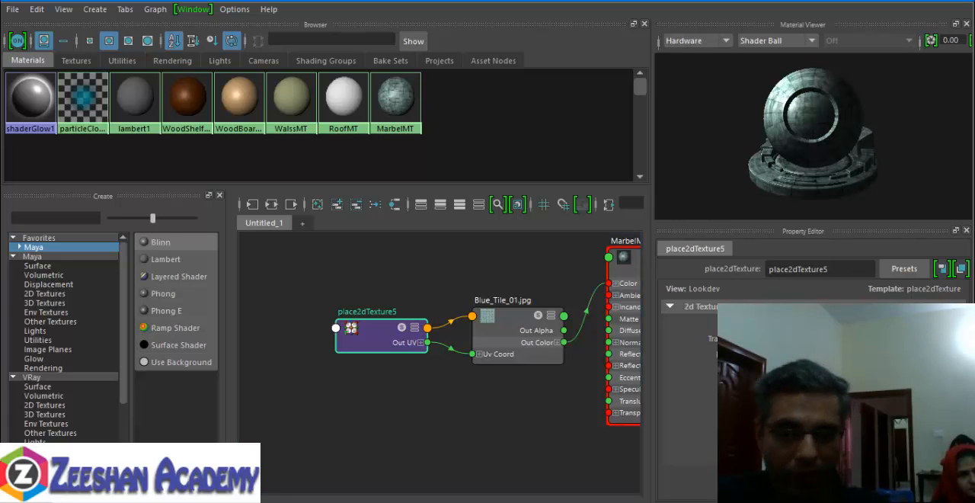
click(941, 1)
alt+drag(399, 265, 396, 329)
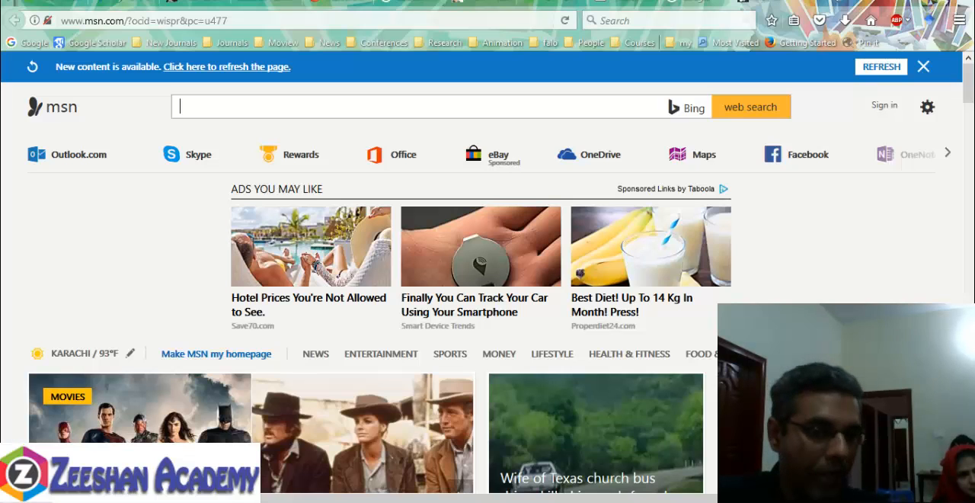
- Switch to the web browser, search Google for "marbel texture" and look through the results
click(32, 46)
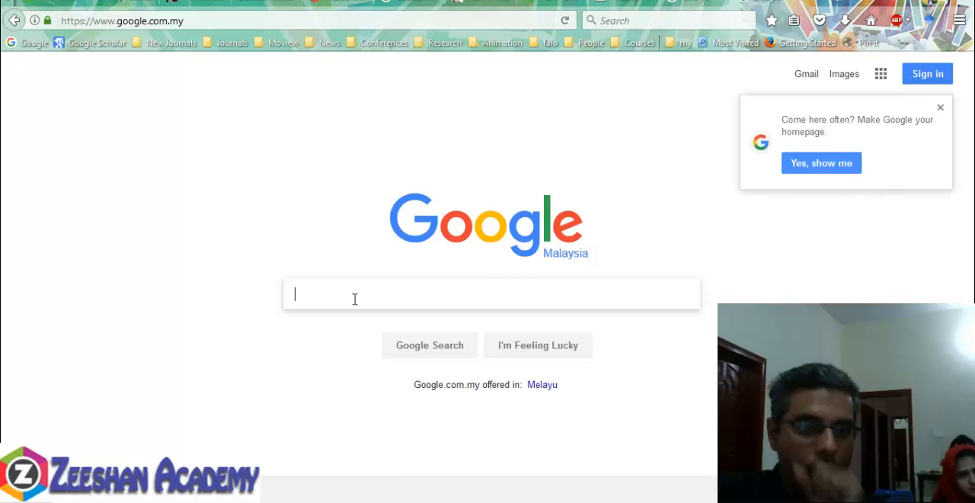
text(marb)
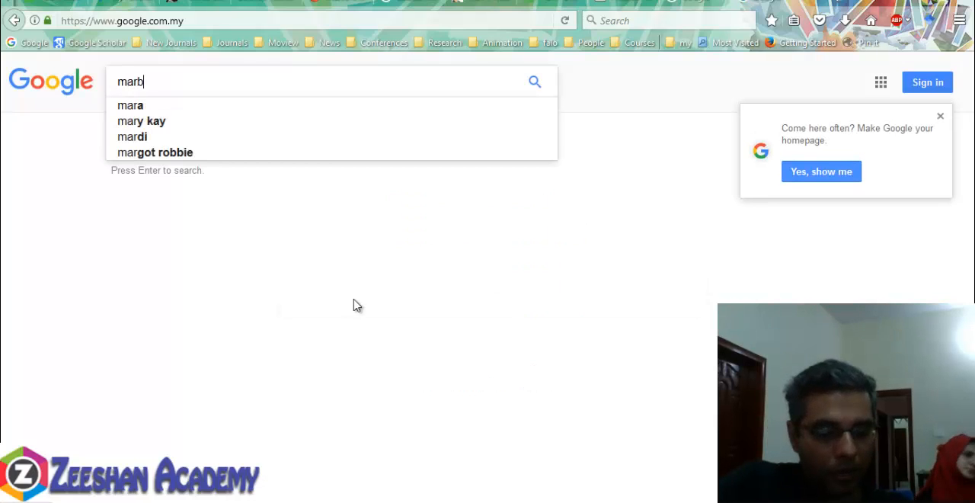
text(el texture)
key(Return)
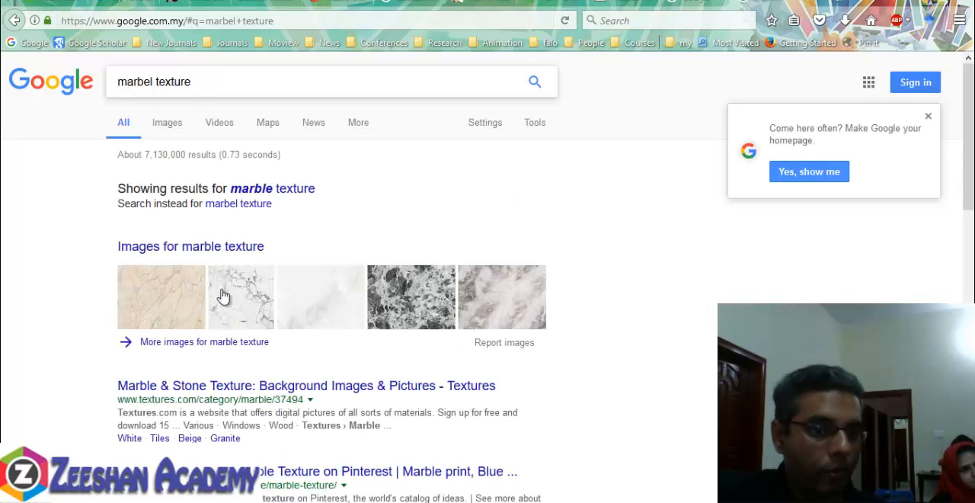
scroll(242, 211, down, 2)
scroll(183, 320, up, 2)
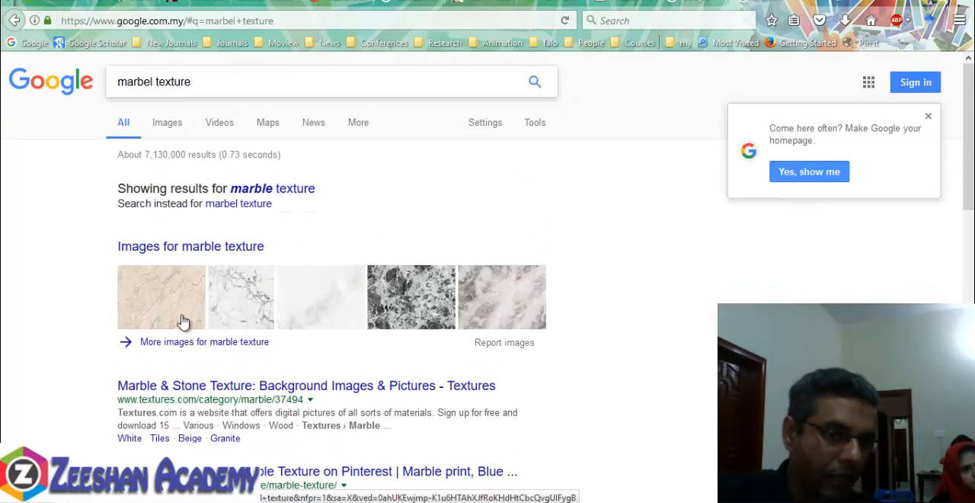
scroll(194, 320, down, 2)
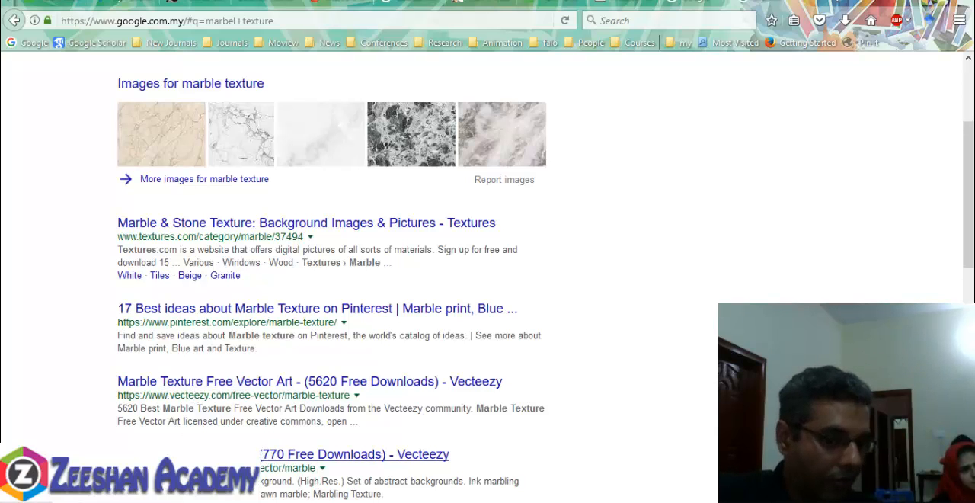
scroll(203, 387, down, 4)
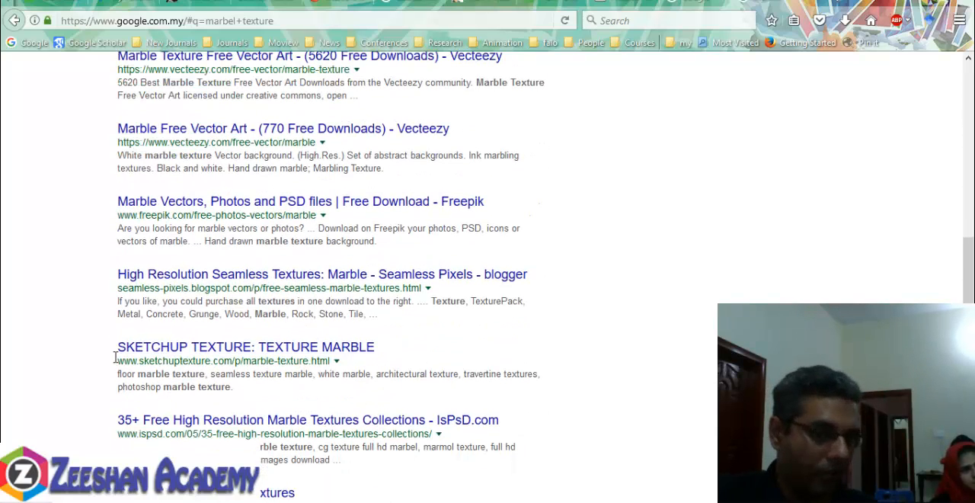
scroll(262, 374, down, 4)
scroll(309, 214, up, 10)
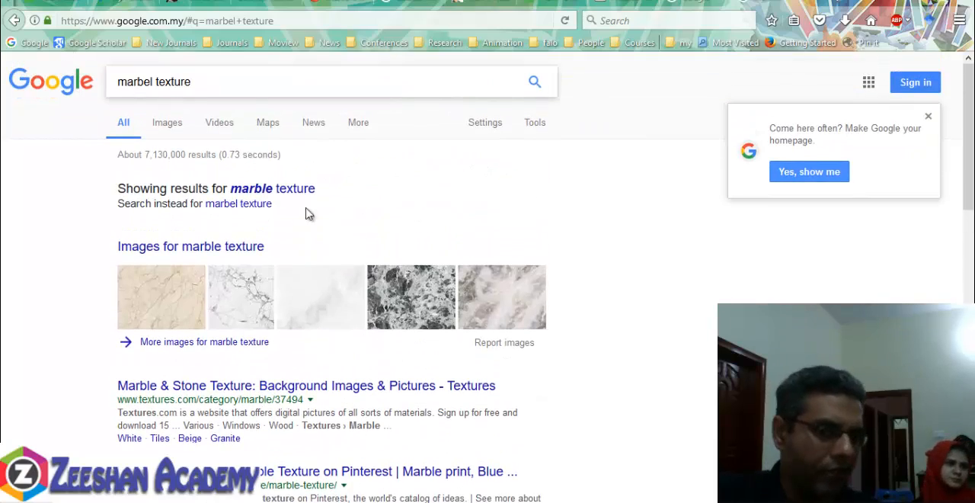
- Look through Google's image results for marble texture to find a suitable white marble for the worktops
click(168, 127)
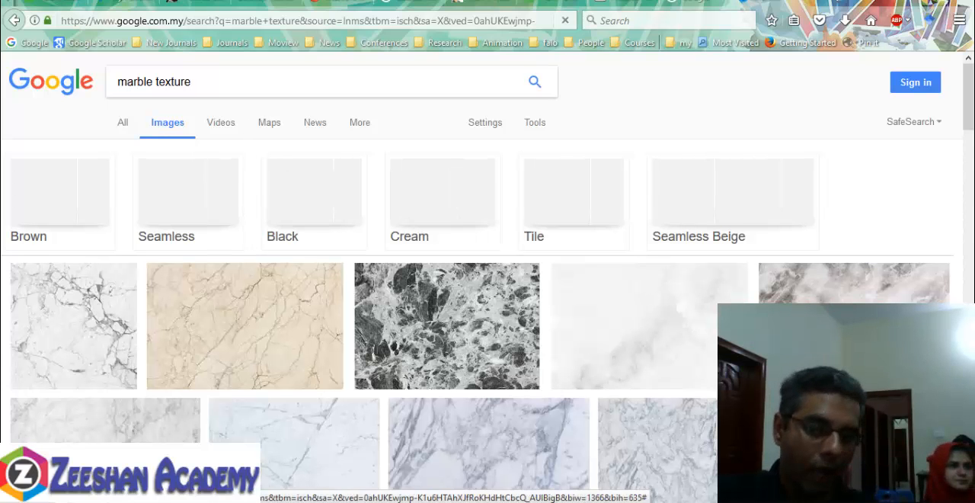
scroll(442, 202, down, 2)
scroll(442, 201, down, 2)
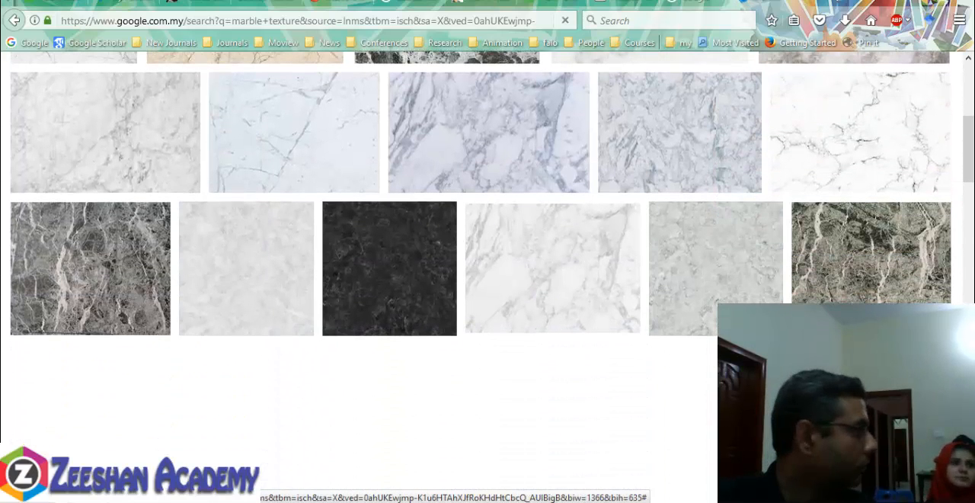
scroll(512, 175, up, 4)
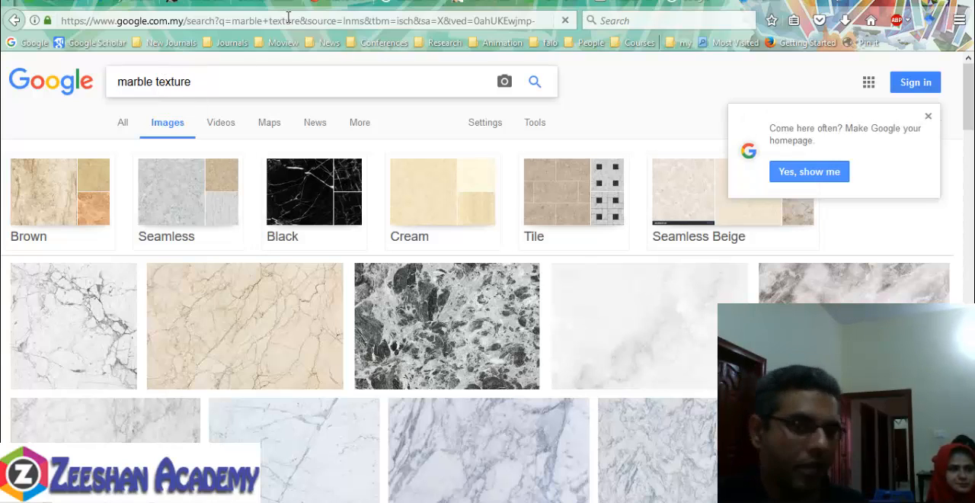
scroll(605, 300, down, 10)
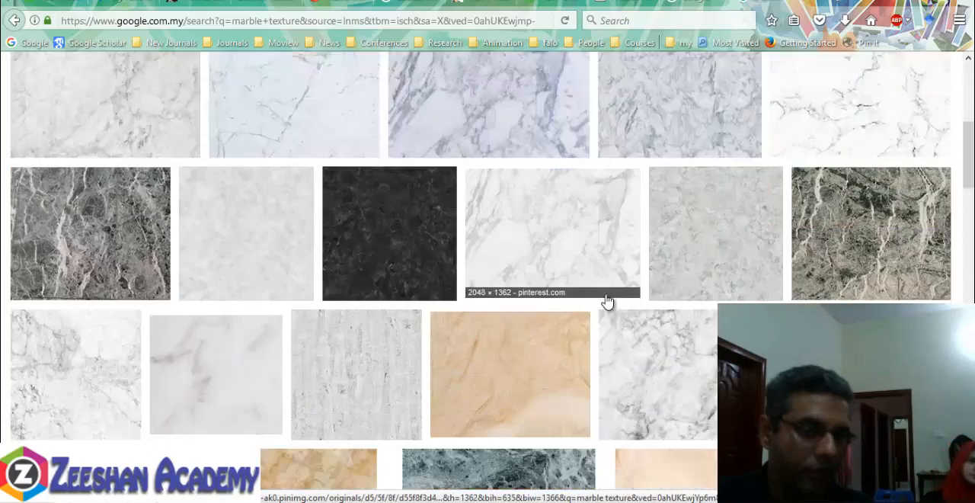
scroll(652, 195, down, 5)
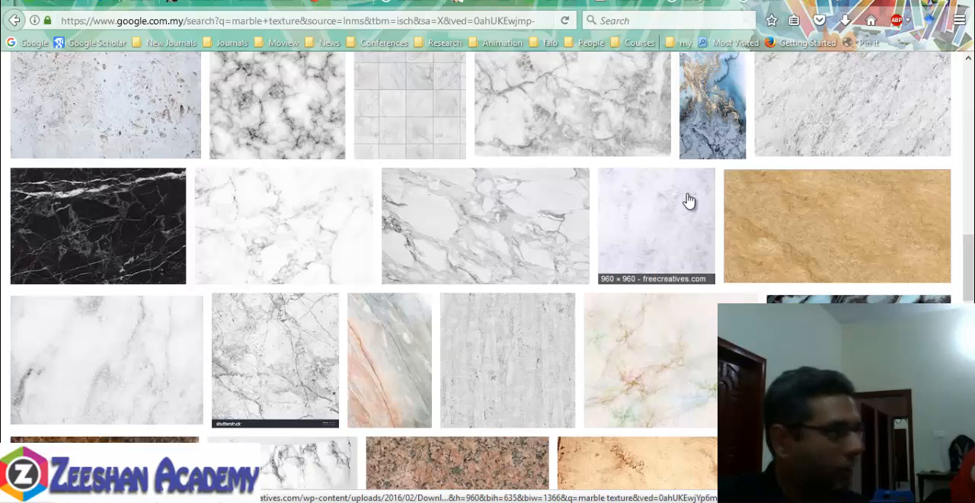
scroll(647, 203, up, 15)
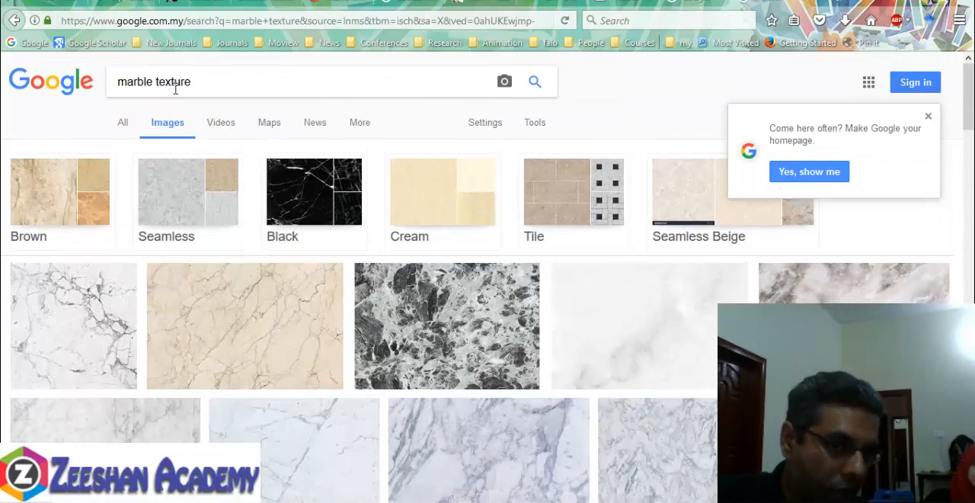
drag(191, 83, 166, 86)
scroll(708, 283, down, 10)
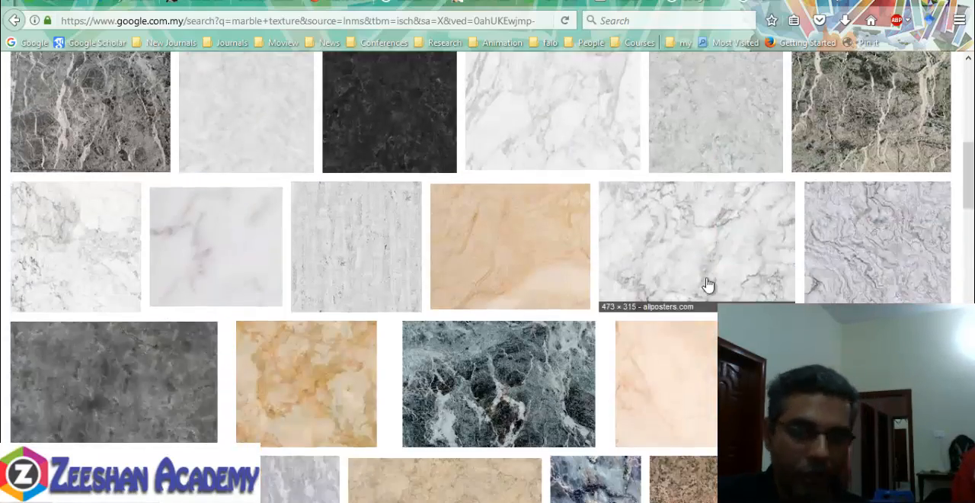
scroll(705, 254, up, 4)
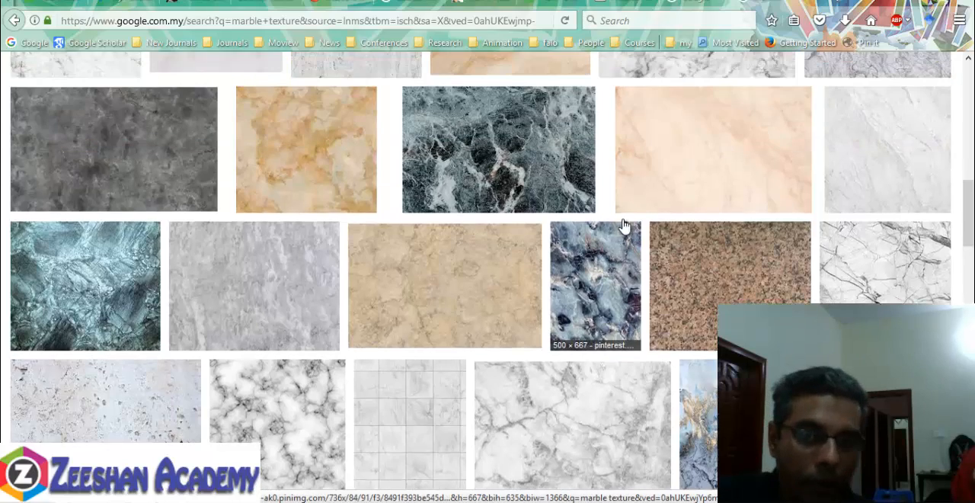
scroll(771, 192, up, 2)
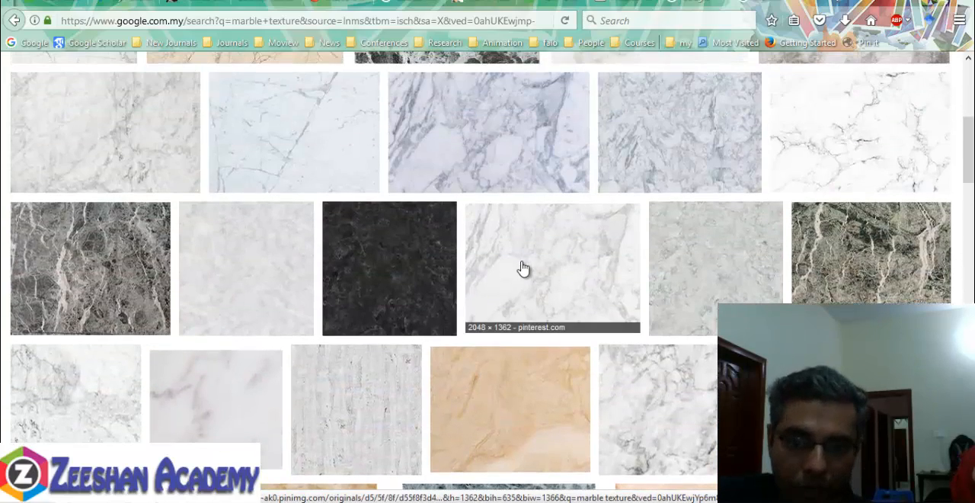
- Preview the 2048 × 1362 white marble image from Pinterest and compare it with the neighbouring results
click(531, 270)
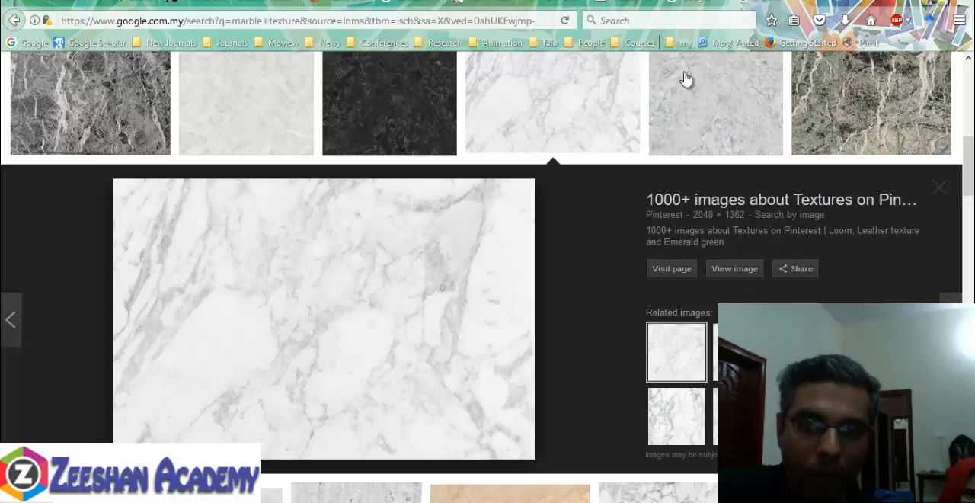
click(614, 151)
scroll(521, 227, up, 3)
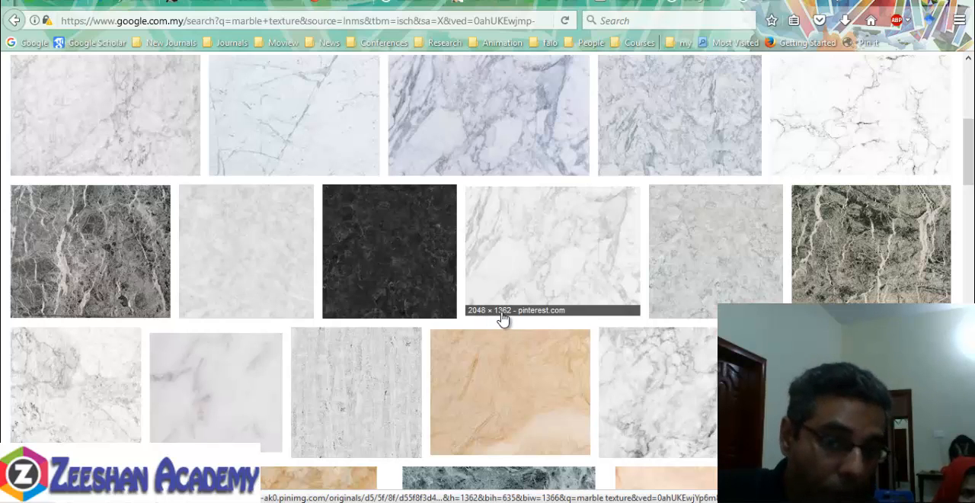
click(552, 261)
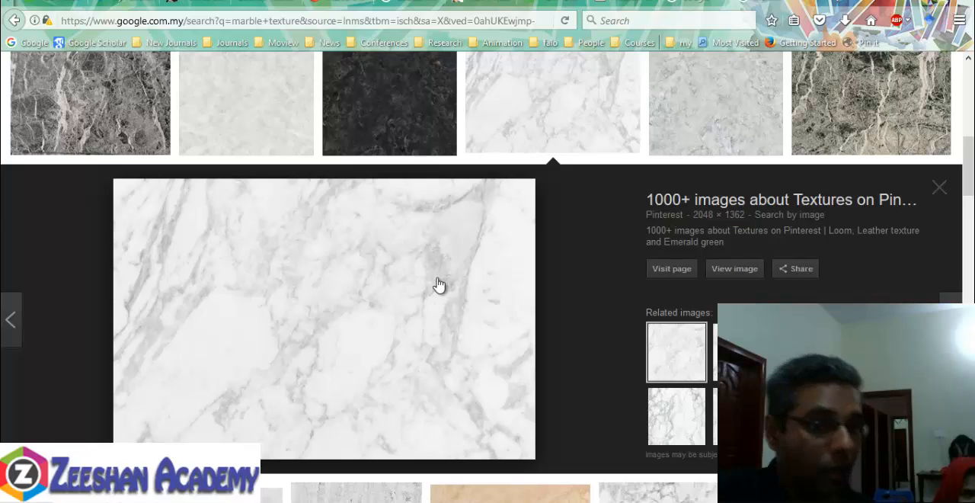
click(940, 185)
scroll(233, 218, up, 3)
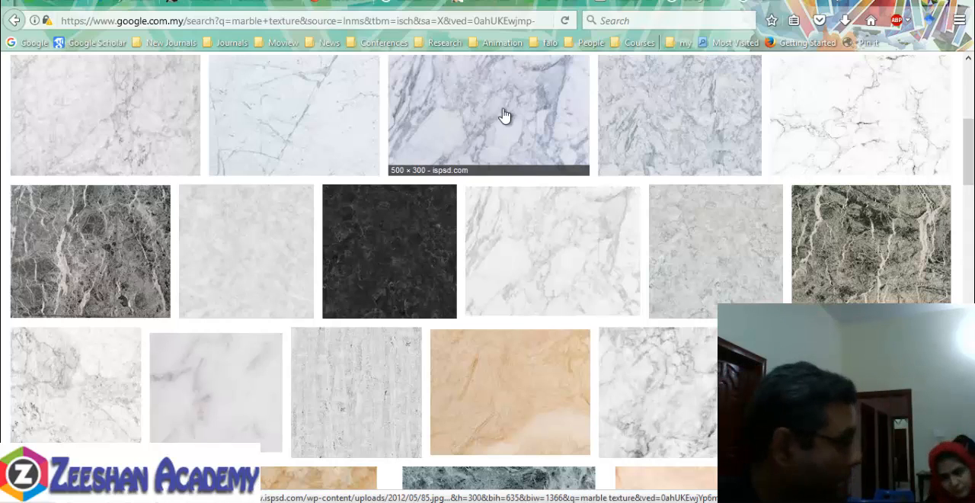
scroll(533, 168, up, 3)
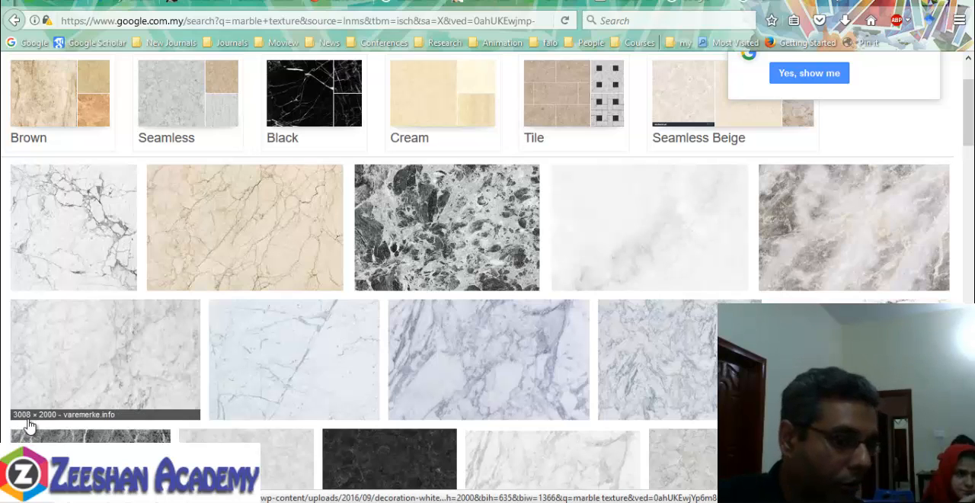
scroll(548, 370, down, 4)
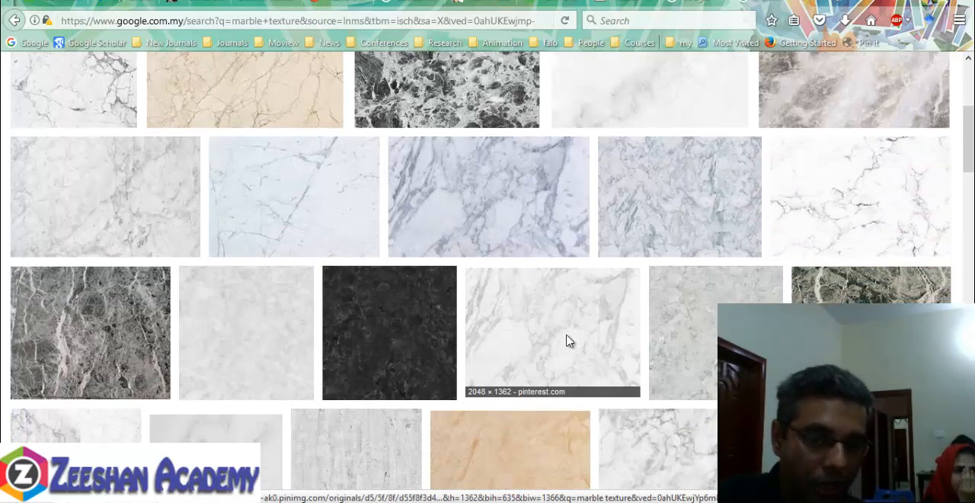
- Reopen the 2048 × 1362 white marble preview and start saving the image to disk
click(566, 341)
right_click(309, 321)
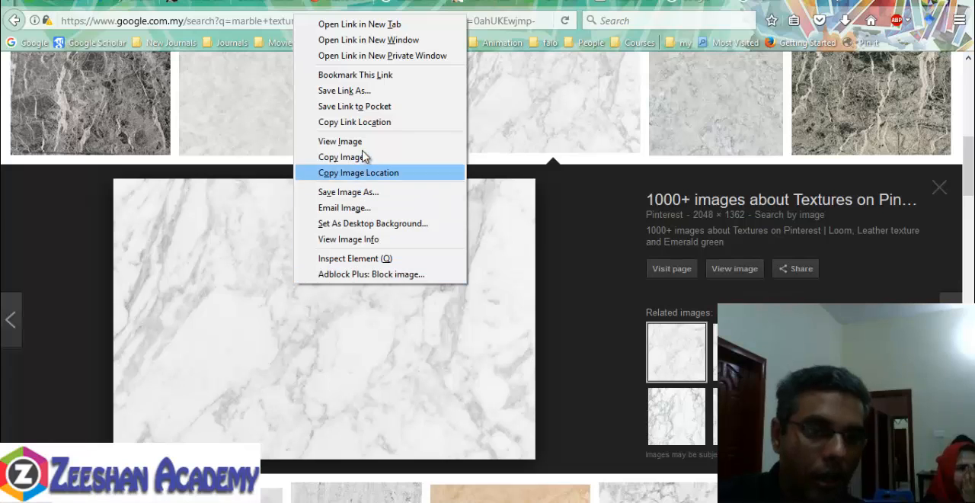
click(385, 200)
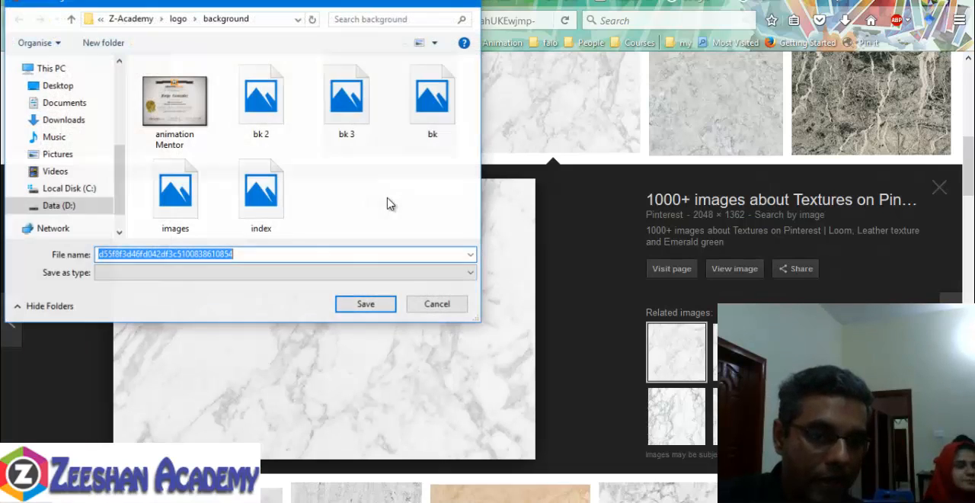
scroll(92, 114, up, 3)
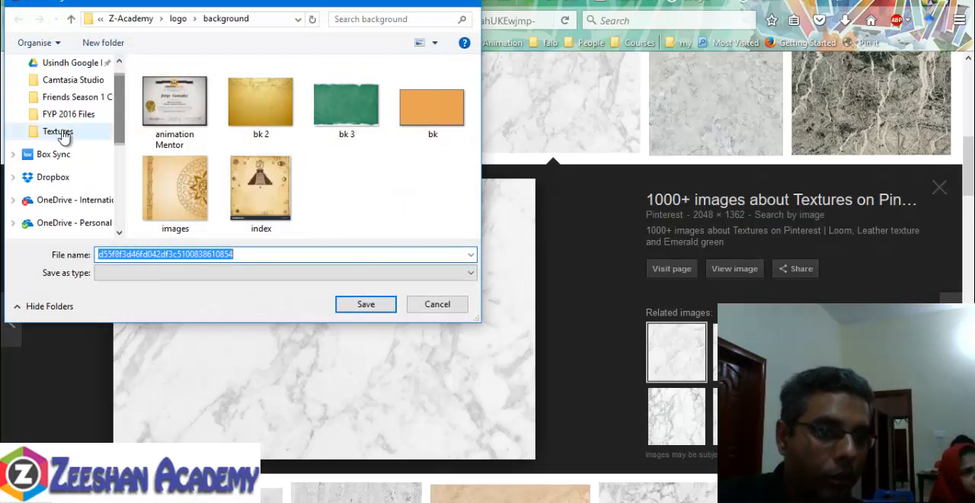
click(62, 131)
click(573, 275)
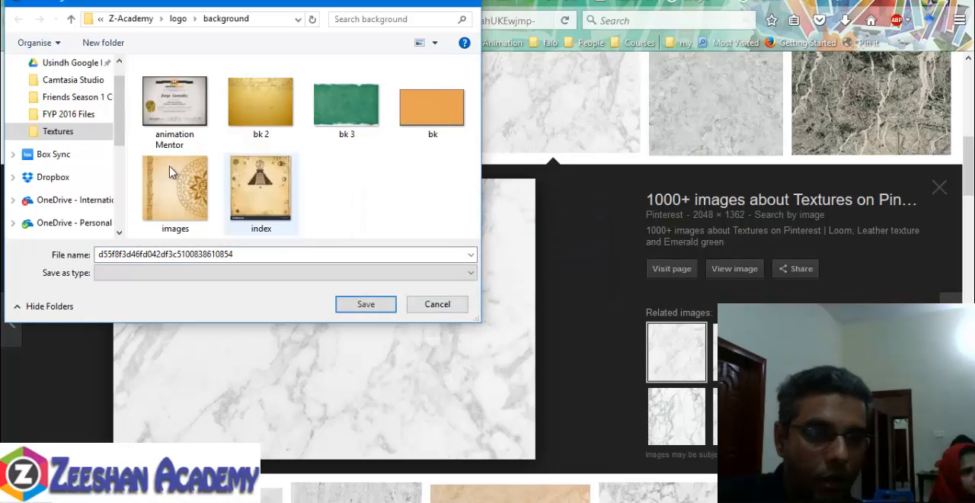
- Save the marble image in the sourceimages folder of the ChipsTVC project, under E > Maya Files > MagicStudios
click(82, 68)
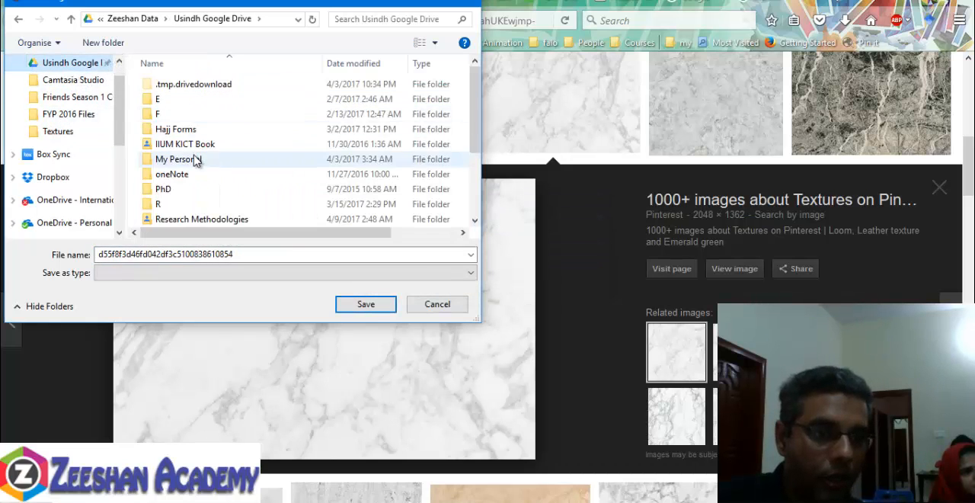
double_click(164, 99)
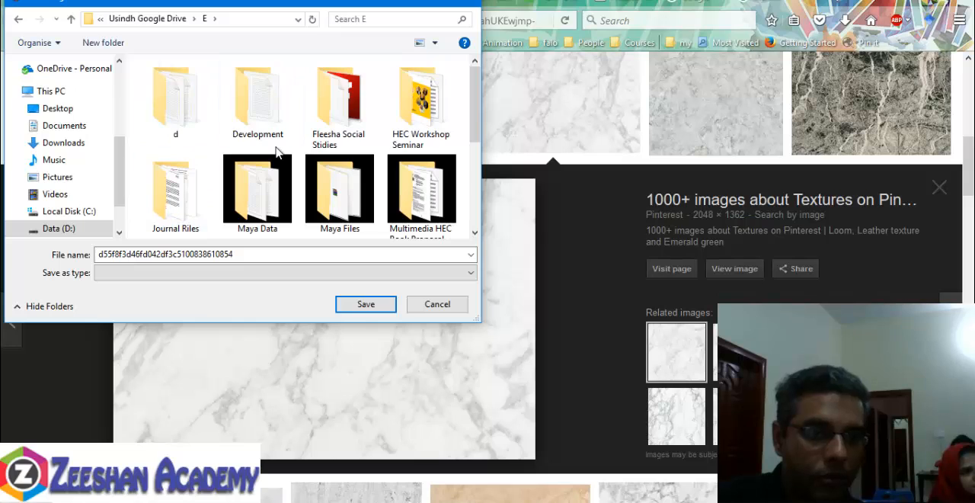
double_click(318, 192)
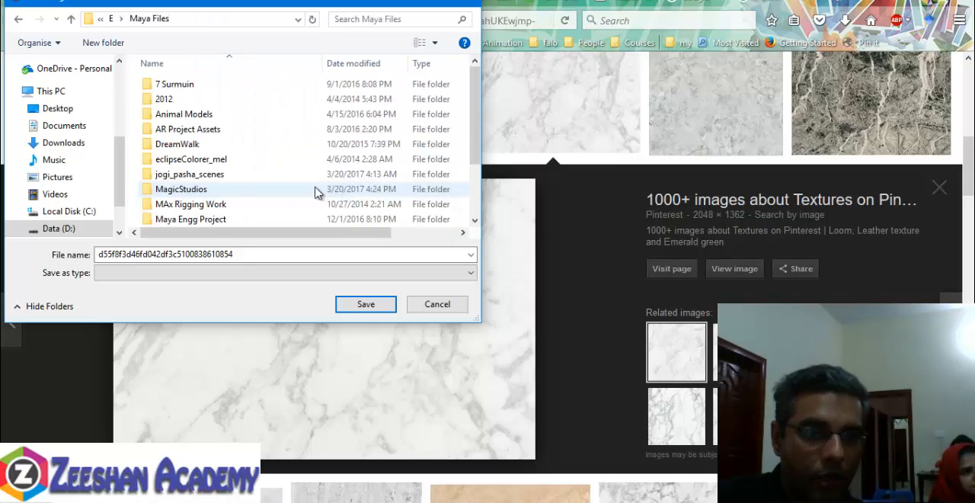
double_click(190, 189)
double_click(182, 85)
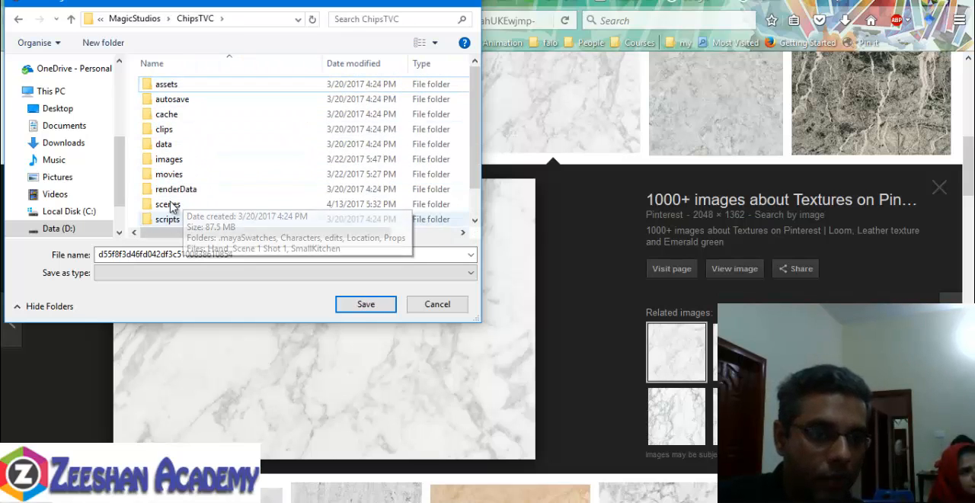
scroll(187, 205, down, 1)
click(183, 219)
double_click(197, 221)
click(363, 305)
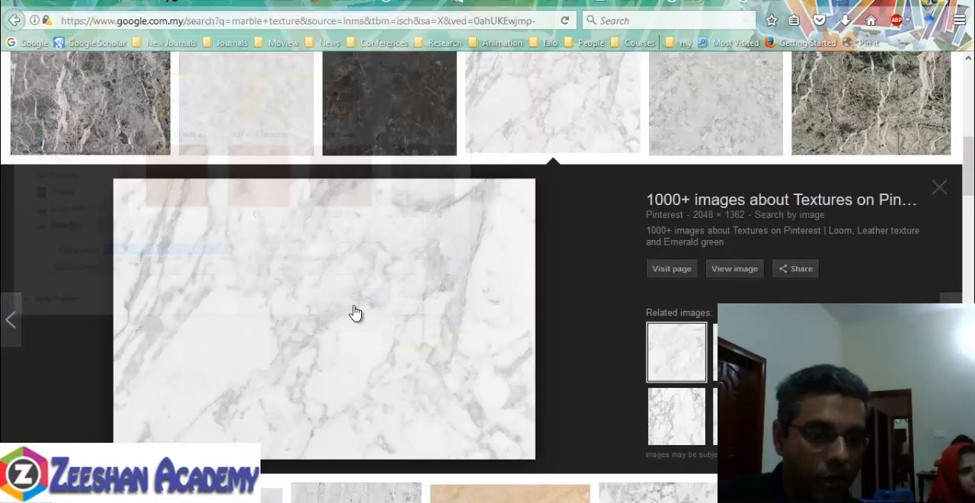
- Switch to Maya, load d55f8f3d46fd042df3c5100838610854.jpg into MarbelMT's file5 texture, and check the marble on the worktop
mouse_move(539, 501)
click(599, 469)
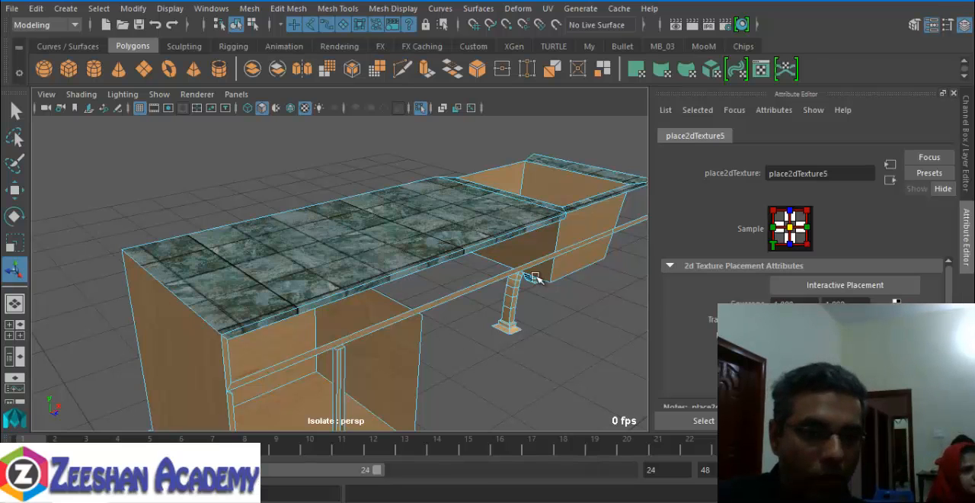
right_drag(423, 251, 398, 442)
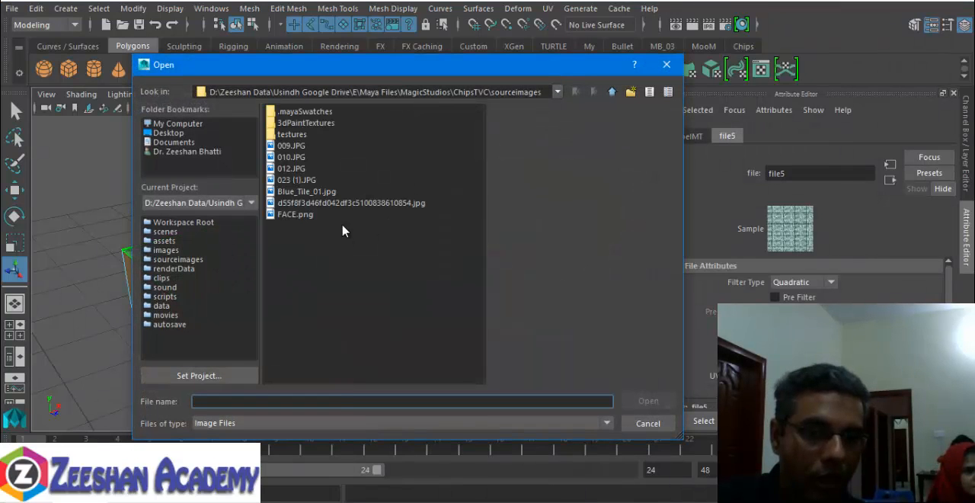
click(342, 204)
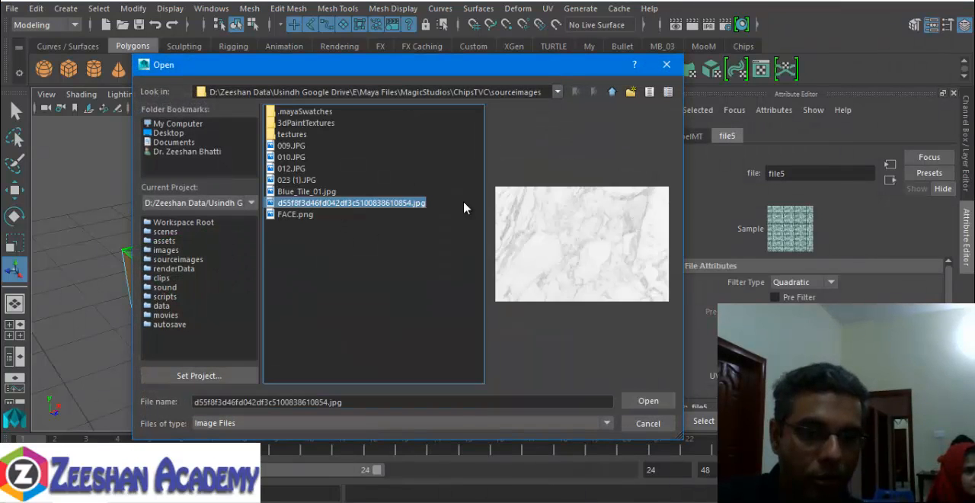
click(650, 405)
right_drag(365, 246, 416, 137)
click(416, 143)
alt+drag(490, 343, 244, 317)
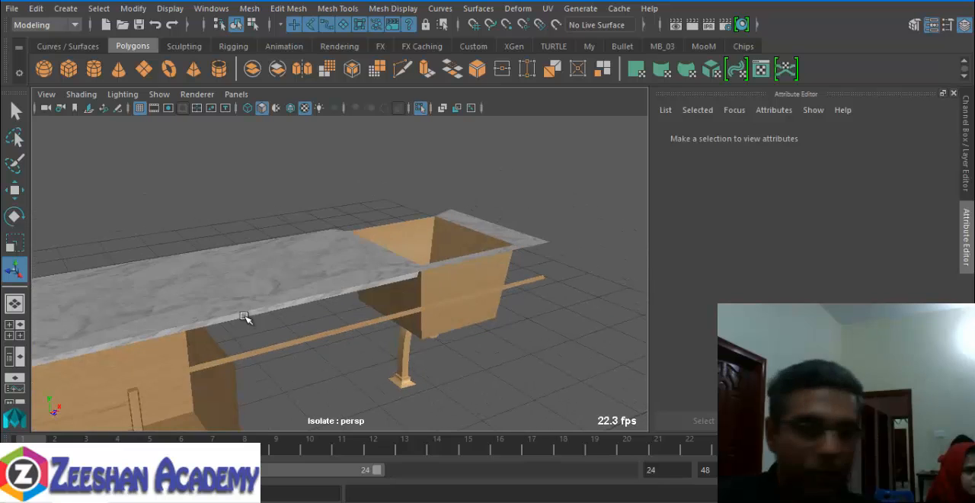
- Leave the isolated worktop view, select the separate kitchen counter mesh, and isolate it
key(ctrl+1)
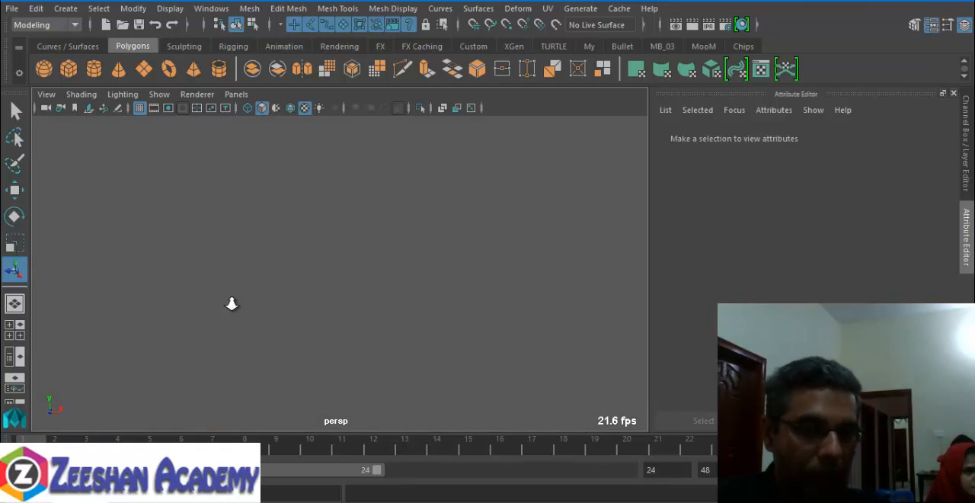
alt+drag(233, 303, 372, 302)
click(463, 259)
key(ctrl+1)
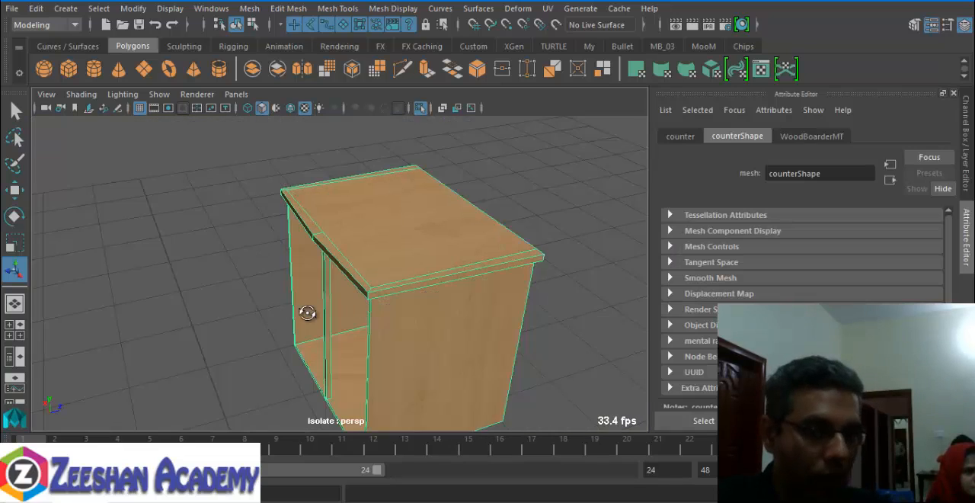
- Switch the counter to face selection and select its top slab and outer side faces
alt+drag(307, 312, 345, 204)
right_click(345, 205)
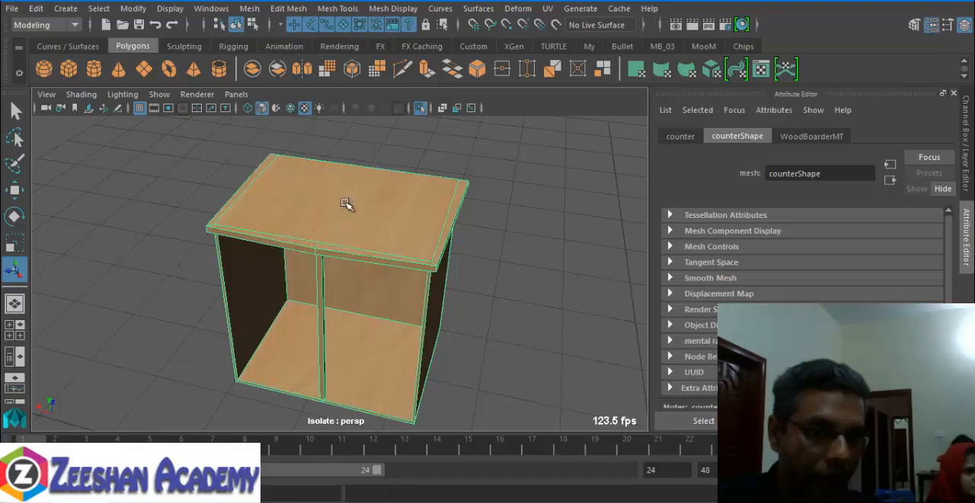
click(345, 205)
alt+drag(179, 267, 298, 279)
alt+drag(313, 342, 397, 350)
click(397, 351)
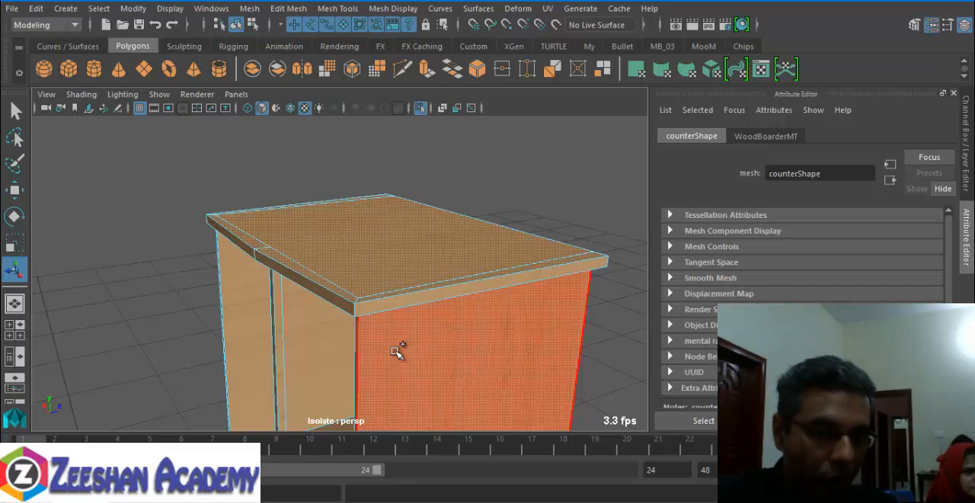
mouse_move(449, 345)
alt+mouse_down()
mouse_move(270, 322)
mouse_move(242, 351)
mouse_move(355, 350)
mouse_move(448, 328)
alt+mouse_up()
scroll(352, 349, down, 3)
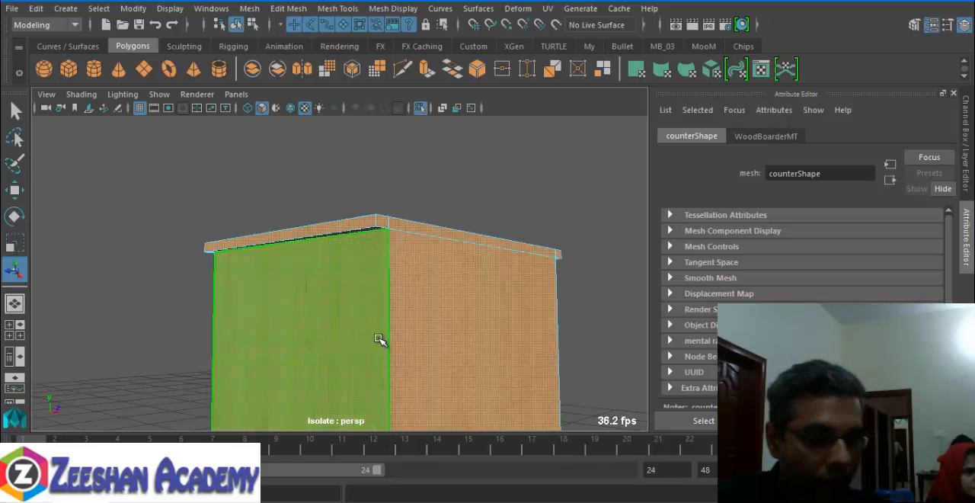
- Show the counter in wireframe and refine the face selection on its top slab and outer panels
key(4)
alt+drag(293, 328, 465, 318)
click(628, 194)
alt+drag(467, 264, 426, 324)
click(407, 269)
click(427, 325)
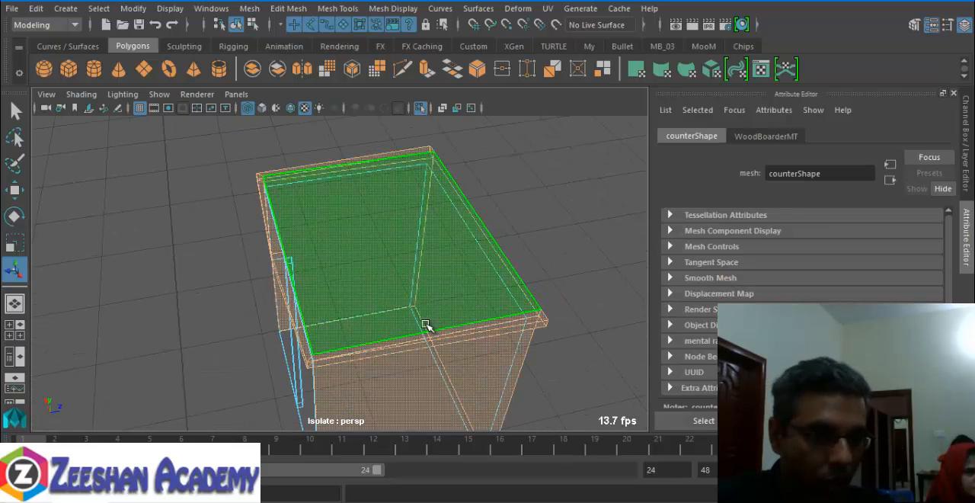
alt+drag(245, 355, 390, 309)
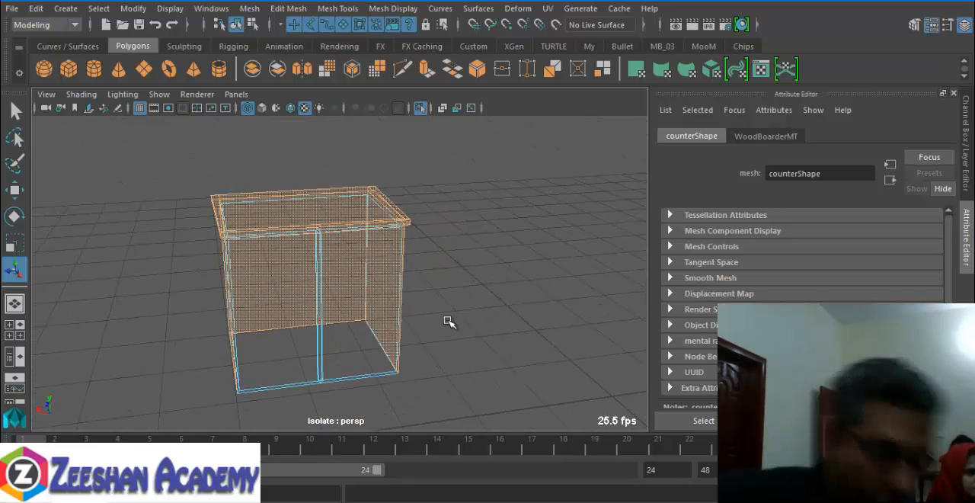
- Remove the counter's outer side panels from the face selection, keeping only the top slab's faces, and return to shaded display
alt+drag(406, 332, 288, 266)
ctrl+drag(616, 347, 616, 347)
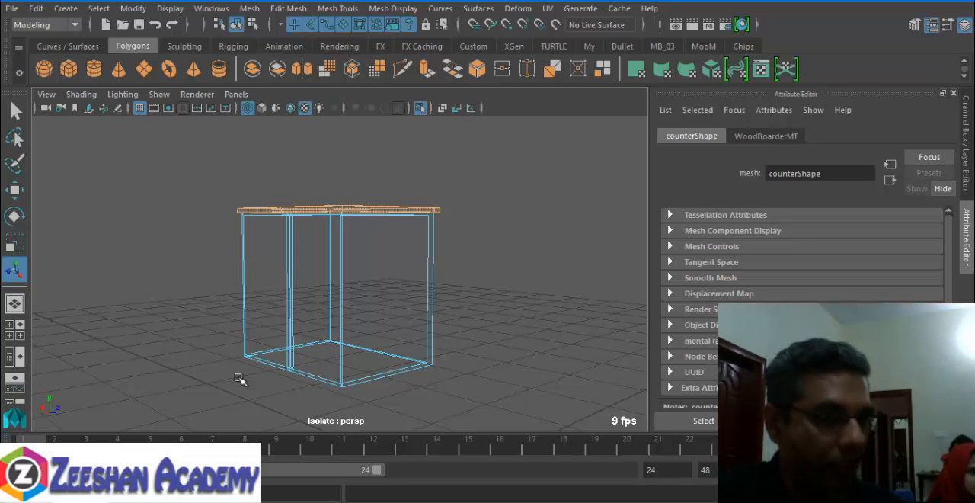
alt+drag(322, 355, 213, 326)
key(5)
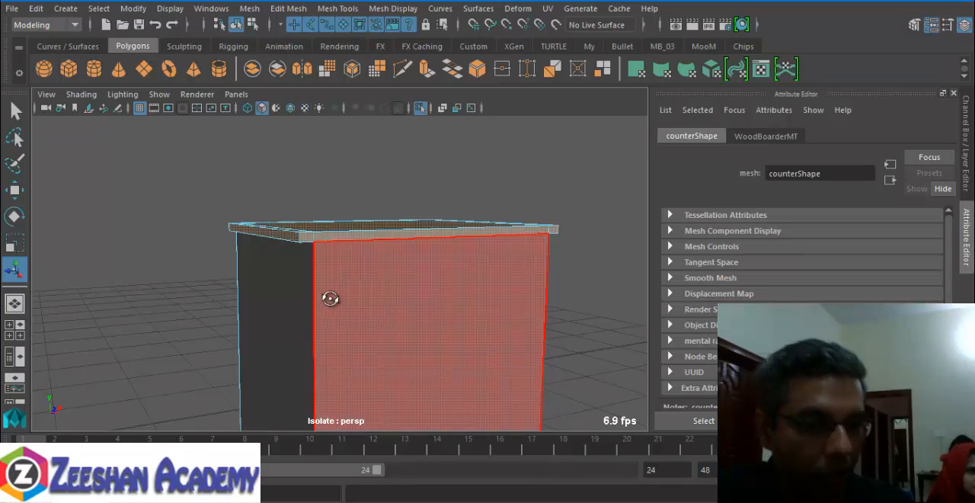
mouse_move(327, 298)
alt+mouse_down()
mouse_move(464, 302)
mouse_move(444, 300)
alt+mouse_up()
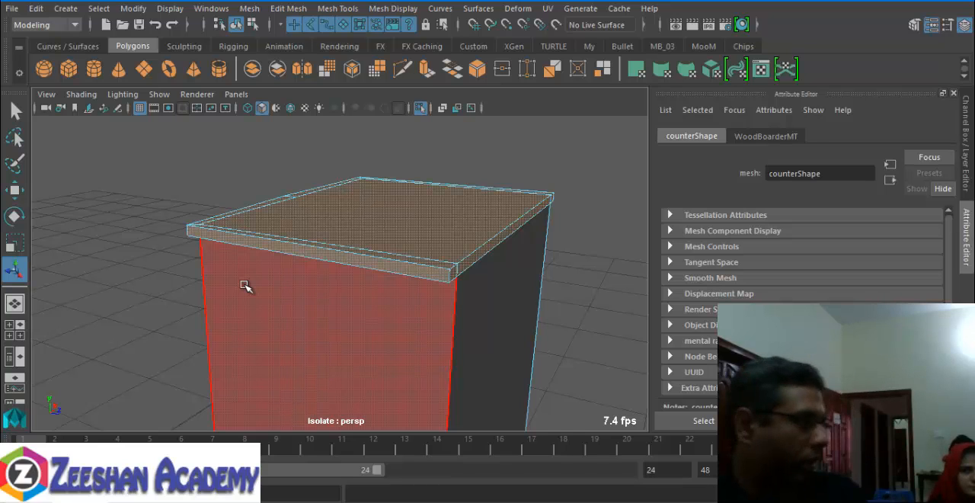
- Assign MarbelMT to the counter's selected top slab faces, show the textures and clear the selection
right_drag(306, 254, 419, 433)
key(6)
click(144, 229)
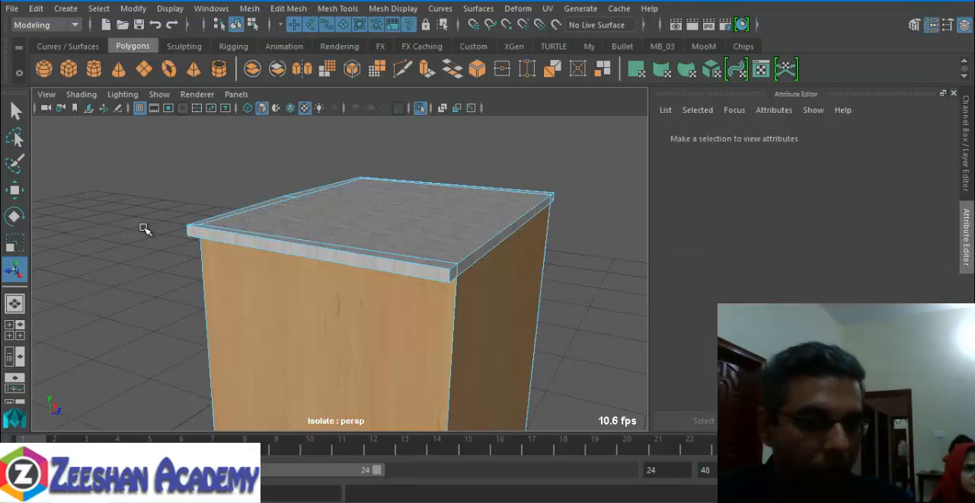
alt+drag(144, 229, 429, 333)
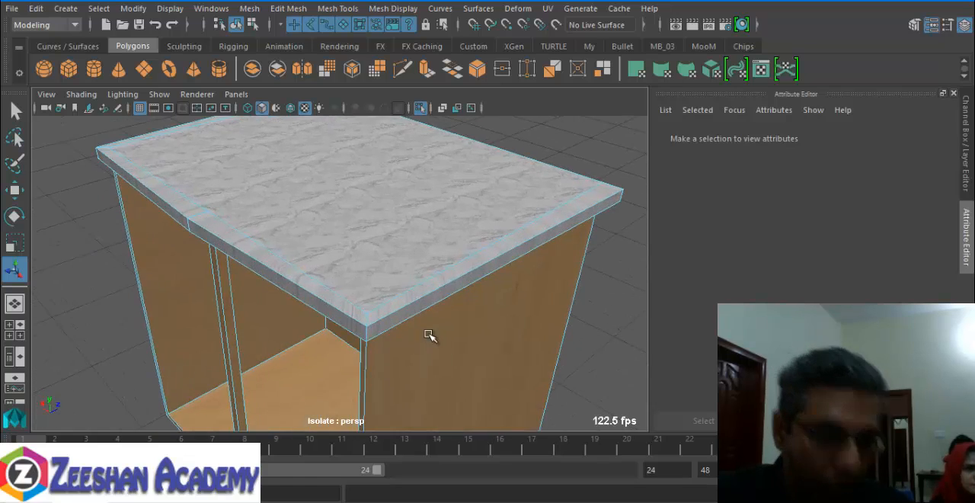
- Examine how the marble texture maps across the counter slab's top surface, front edge and side edge
alt+right_drag(429, 333, 476, 335)
alt+right_drag(238, 298, 320, 277)
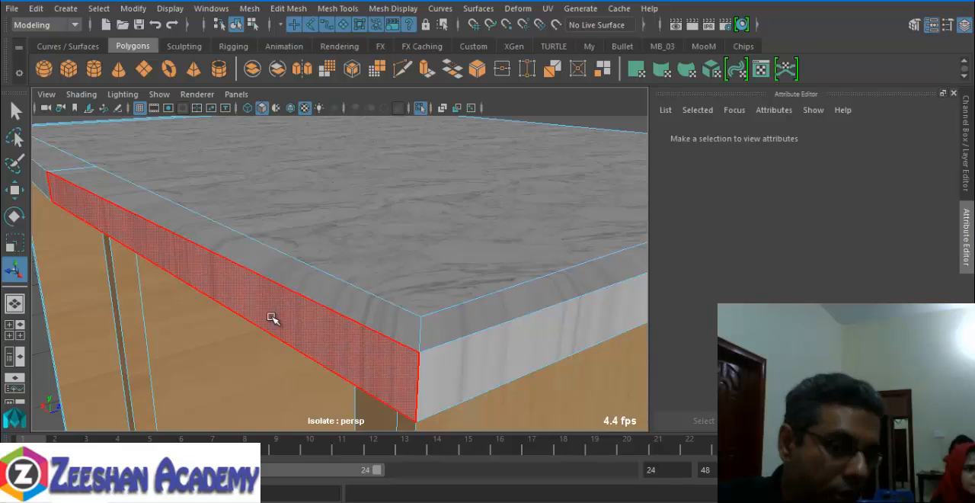
right_drag(345, 198, 397, 87)
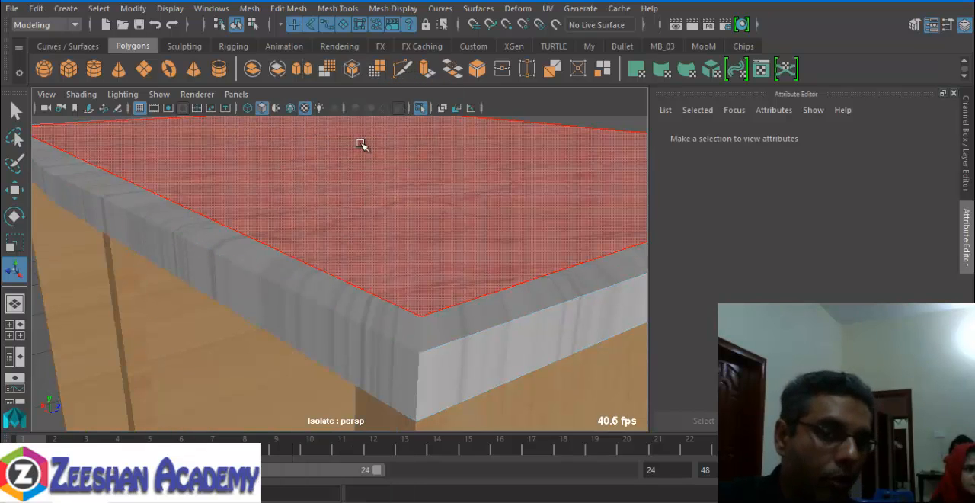
click(412, 247)
scroll(545, 180, down, 4)
click(565, 147)
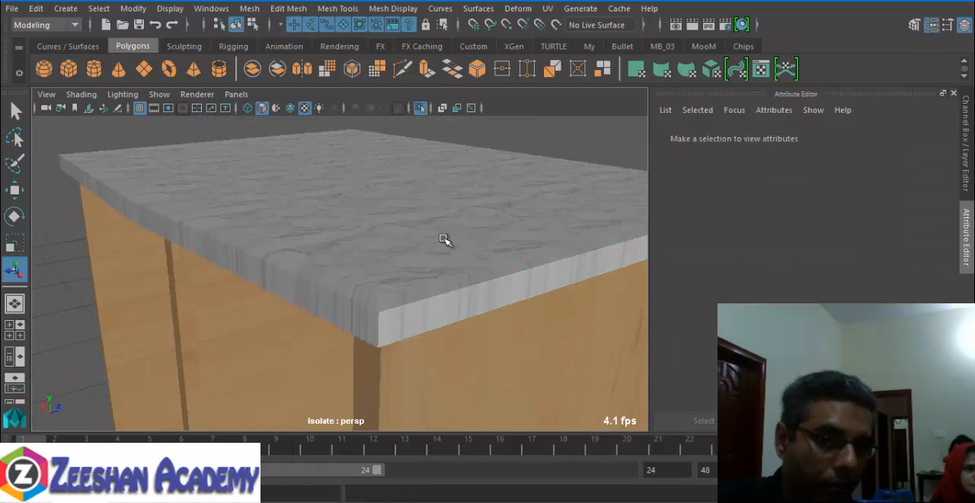
alt+right_drag(160, 299, 266, 298)
alt+middle_drag(266, 298, 269, 291)
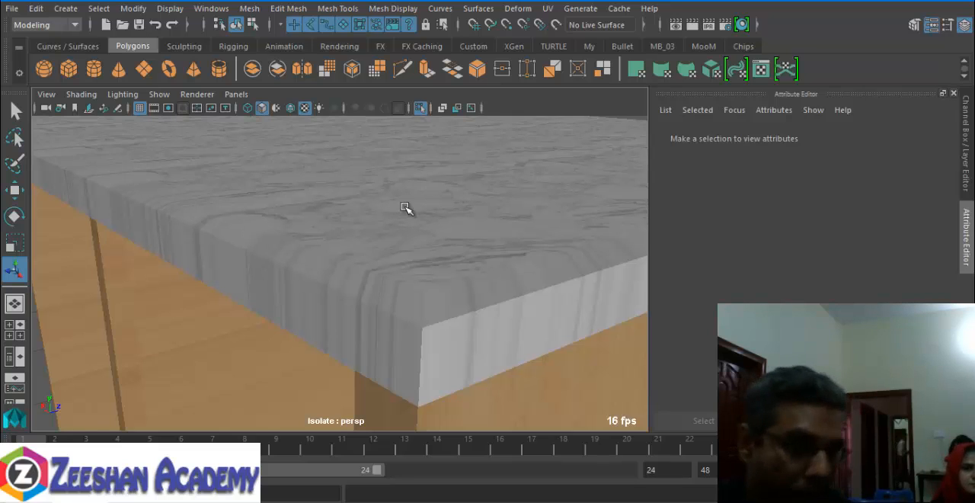
scroll(326, 319, down, 10)
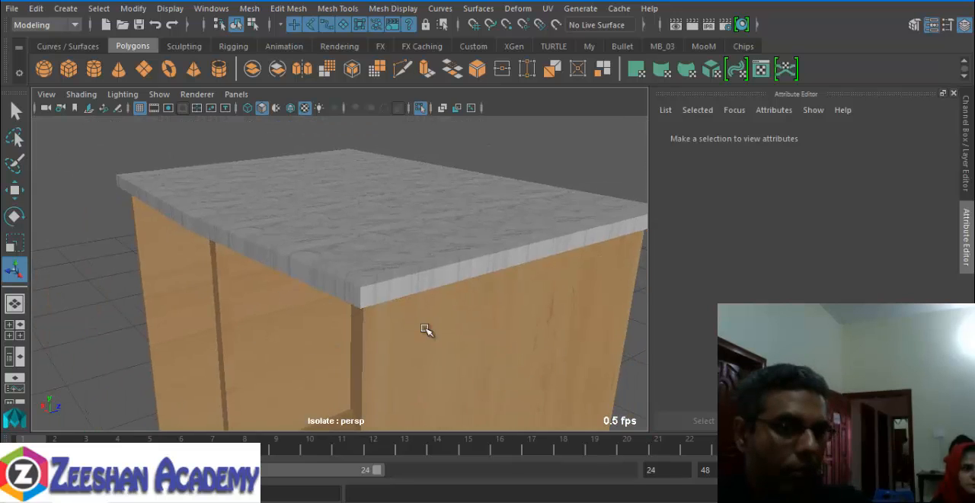
alt+drag(429, 331, 358, 270)
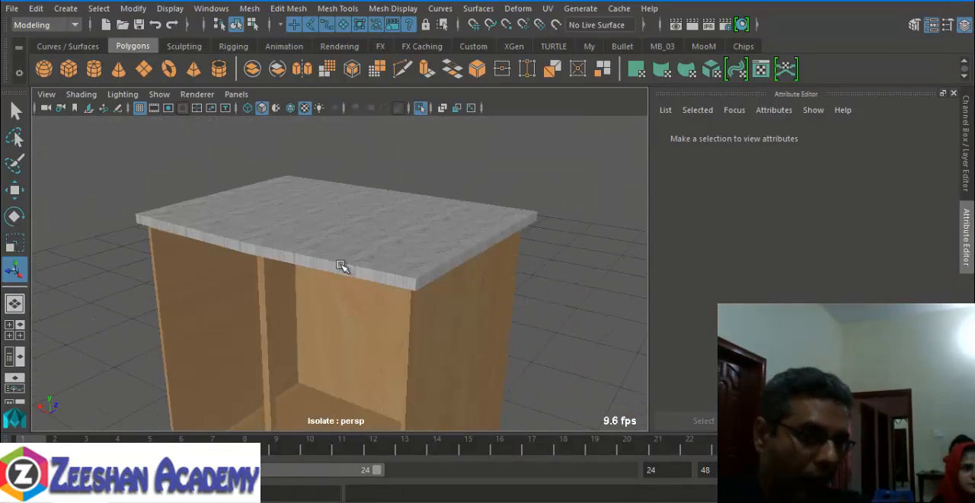
- Apply Automatic UV mapping to the whole counter and check the marble slab and wooden panels from several sides
click(376, 269)
scroll(332, 335, up, 3)
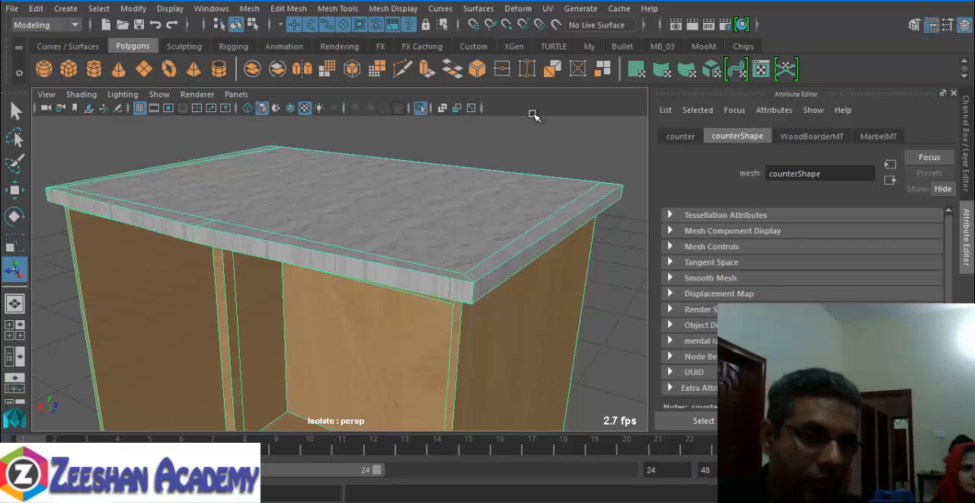
click(546, 9)
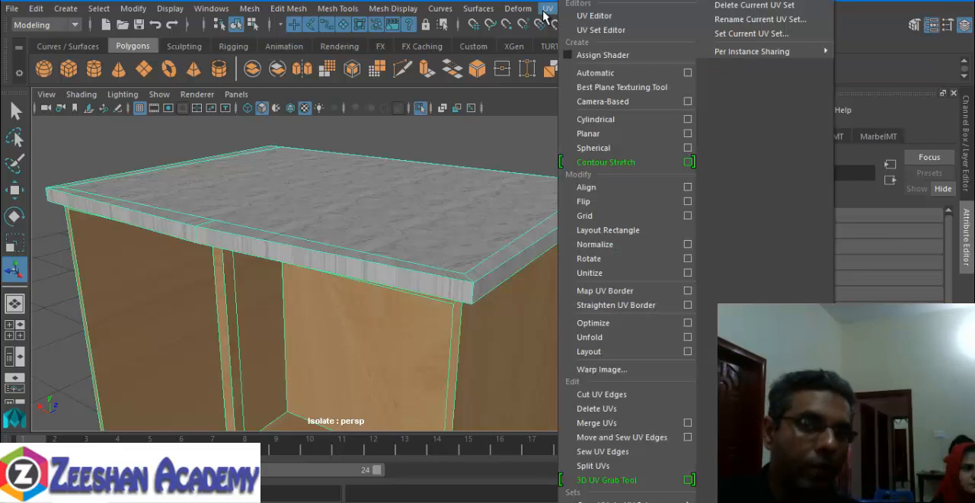
click(609, 72)
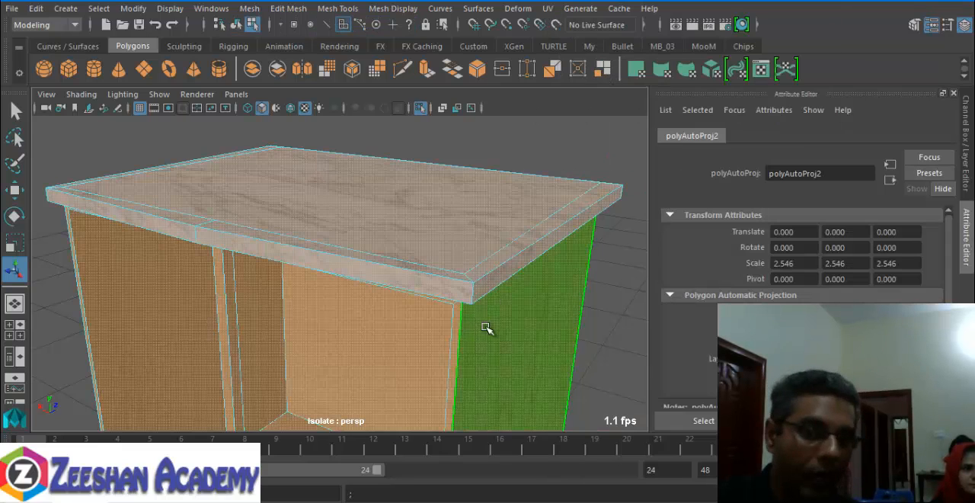
right_drag(432, 227, 490, 86)
click(554, 159)
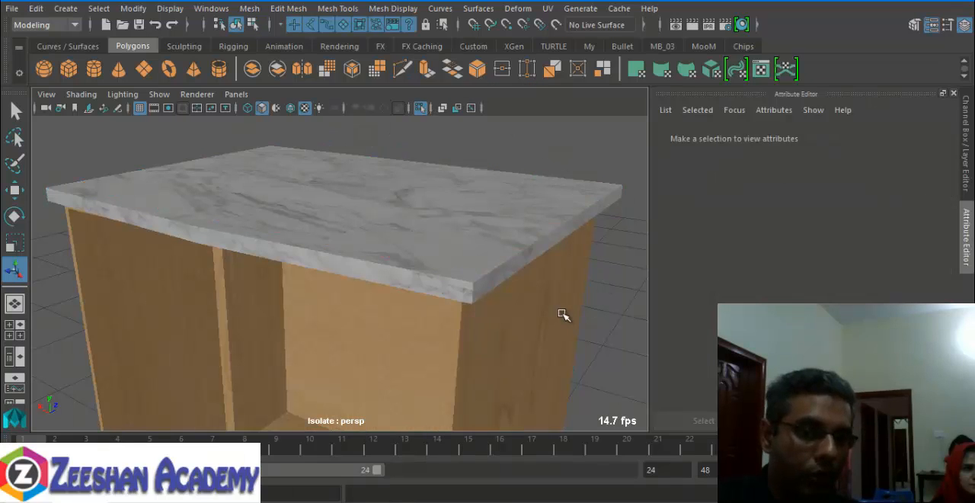
alt+drag(413, 306, 444, 294)
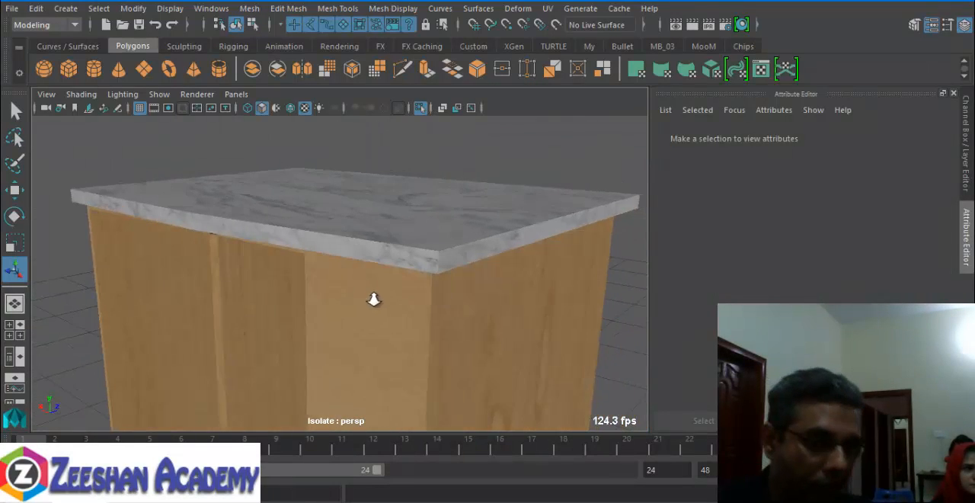
alt+right_drag(374, 298, 483, 328)
alt+drag(483, 329, 349, 227)
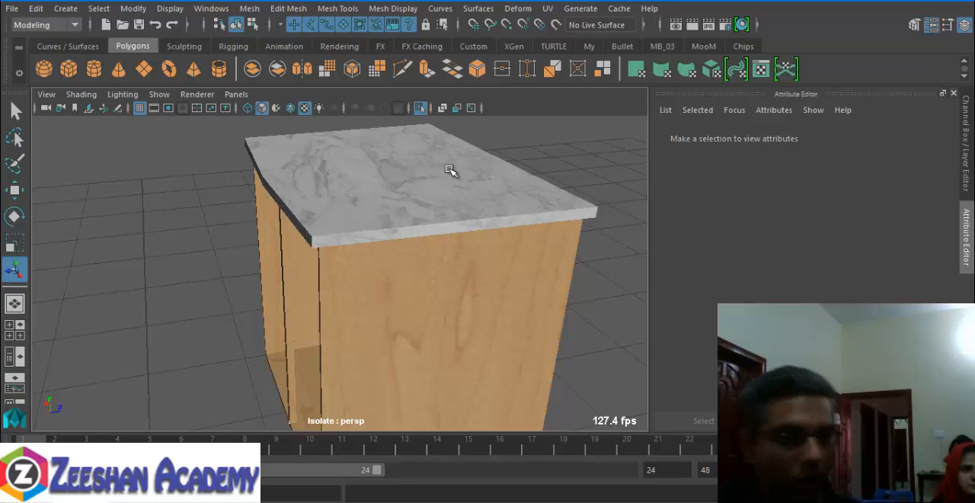
mouse_move(366, 275)
alt+mouse_down()
mouse_move(464, 252)
mouse_move(388, 261)
mouse_move(264, 251)
mouse_move(381, 274)
alt+mouse_up()
- Leave the isolated counter view and bring the kitchen's lower cabinet fronts and hinges into close view
key(ctrl+1)
alt+drag(296, 280, 342, 337)
alt+right_drag(342, 337, 425, 345)
alt+drag(424, 345, 296, 404)
alt+right_drag(296, 404, 370, 326)
alt+drag(369, 326, 214, 356)
alt+right_drag(214, 355, 341, 365)
alt+drag(340, 365, 401, 321)
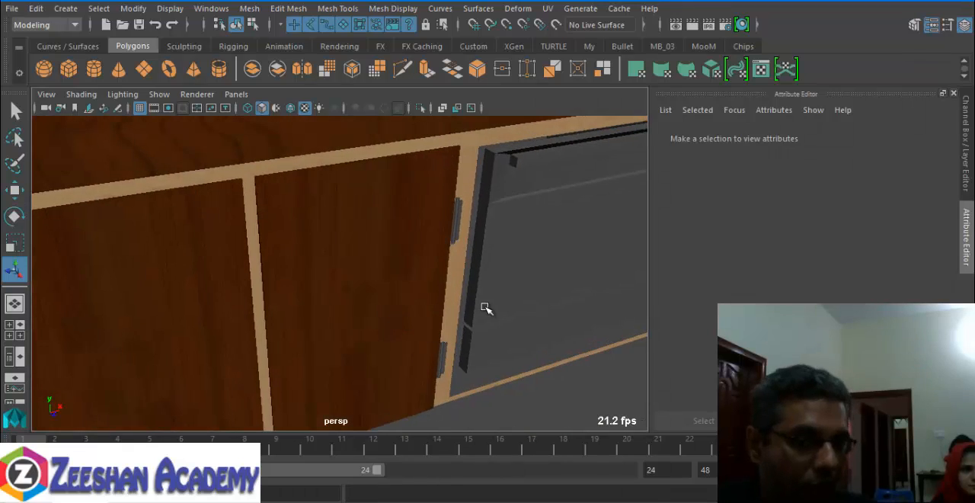
- Save the kitchen scene and check the marble worktop edge above the dark wood cabinet fronts
key(alt+Tab)
key(alt+Tab)
click(61, 493)
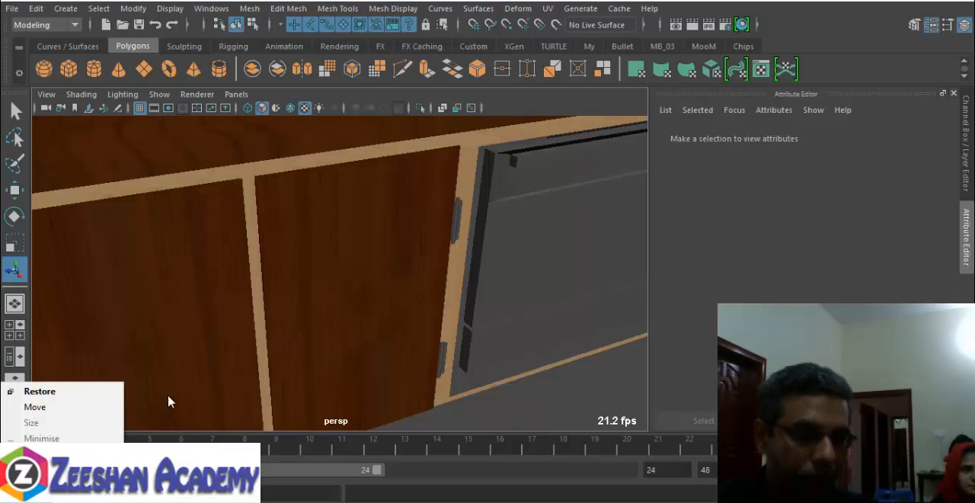
click(61, 458)
alt+drag(517, 426, 559, 420)
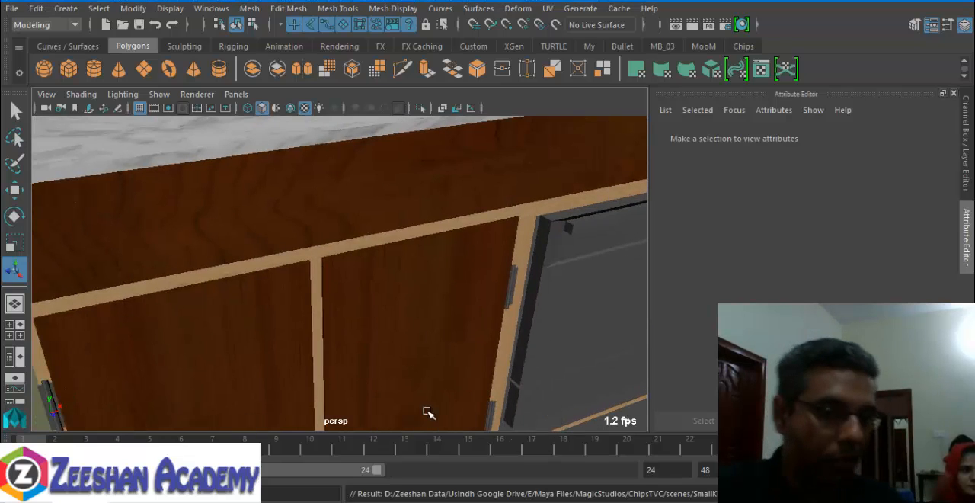
scroll(407, 343, up, 5)
scroll(407, 331, down, 6)
alt+drag(305, 282, 431, 312)
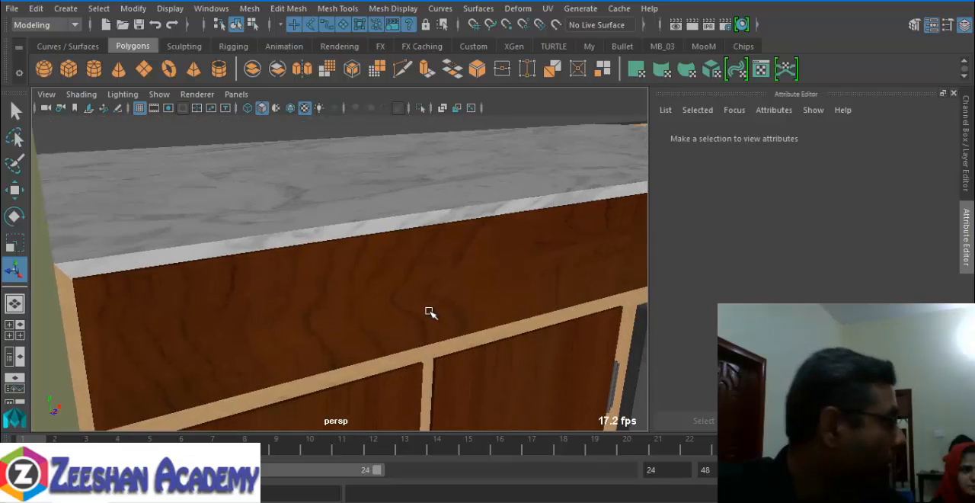